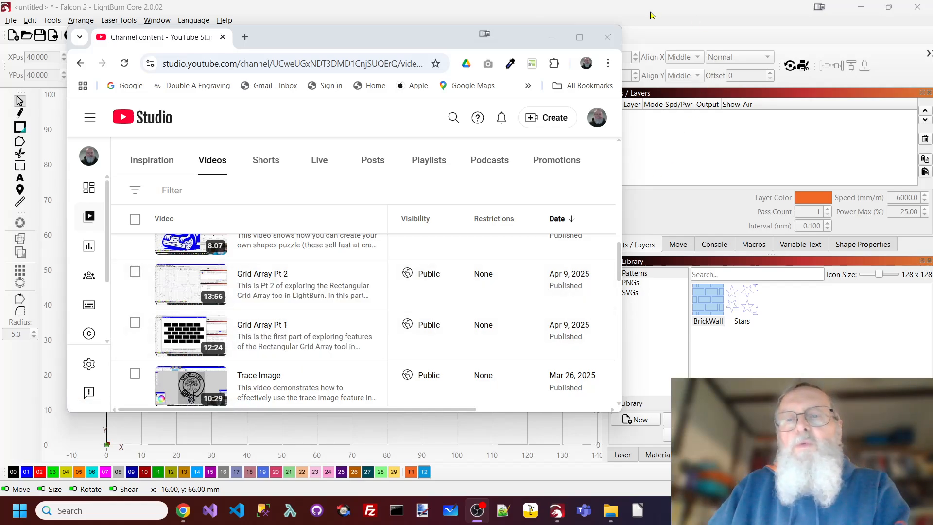
Place the BrickWall pattern in the drawing, scale it down to about 48.5 mm square and reposition it inside the work area
{"action": "left_click", "coordinate": [627, 15]}
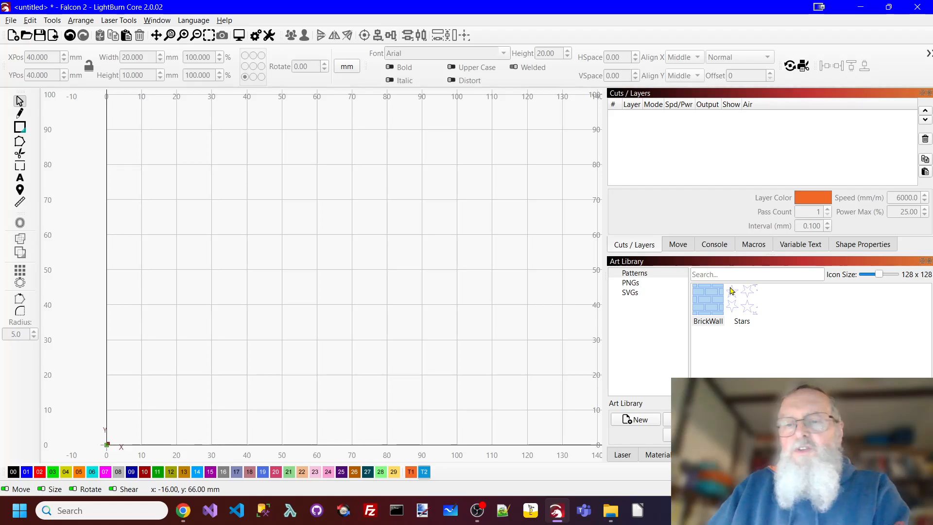
{"action": "left_click_drag", "start_coordinate": [709, 302], "coordinate": [203, 258]}
{"action": "scroll", "coordinate": [204, 250], "scroll_direction": "down", "scroll_amount": 4}
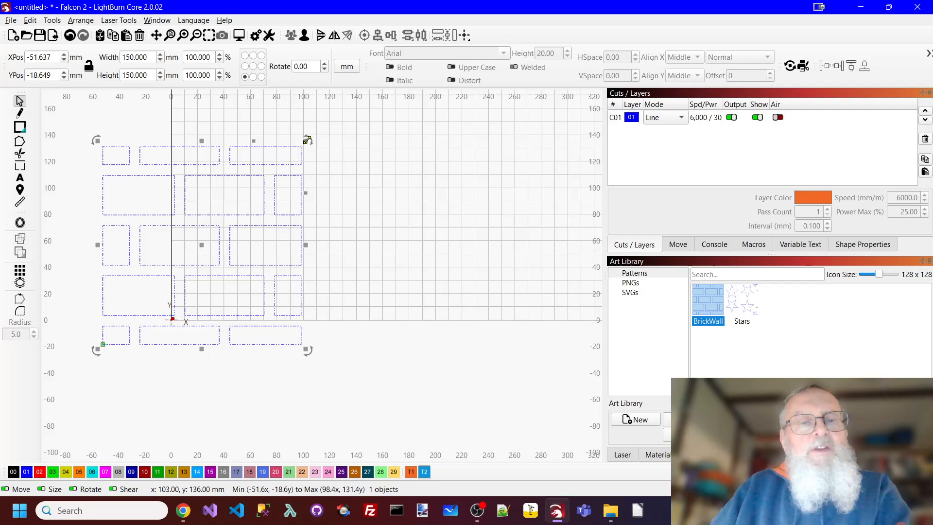
{"action": "left_click_drag", "start_coordinate": [304, 145], "coordinate": [168, 281]}
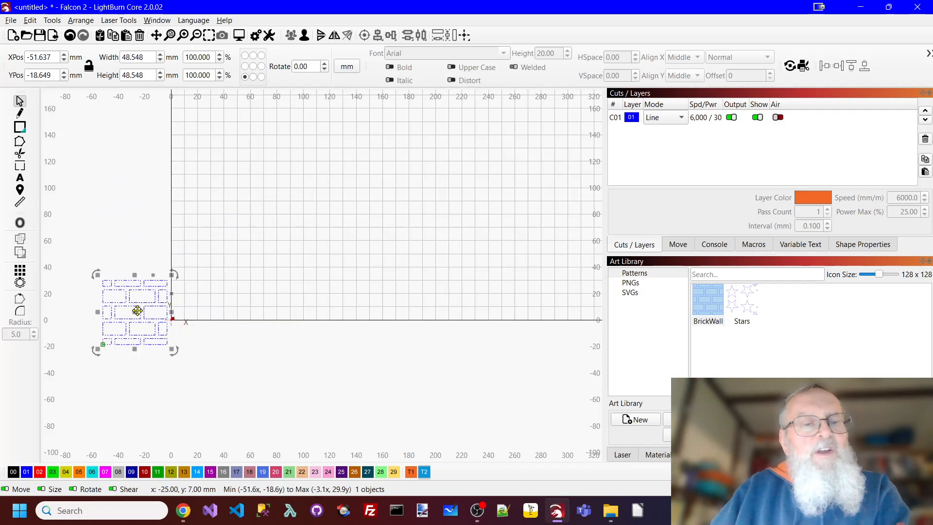
{"action": "left_click_drag", "start_coordinate": [138, 308], "coordinate": [265, 240]}
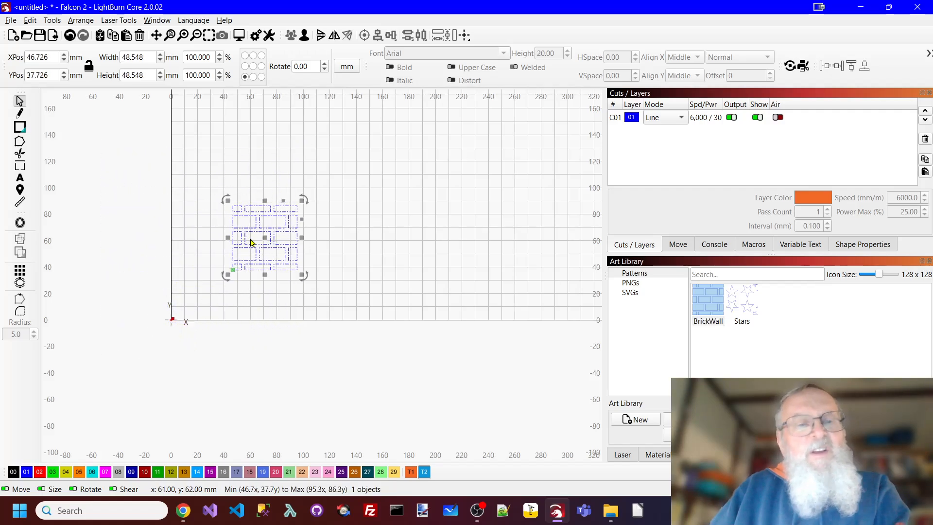
Lock the proportions of the brick pattern, set its width to 50 mm and deselect it
{"action": "double_click", "coordinate": [146, 57]}
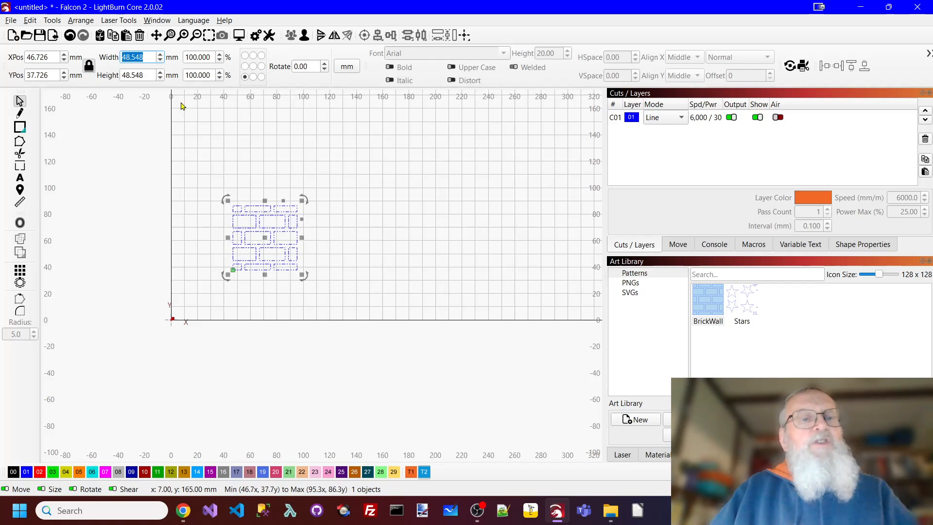
{"action": "type", "text": "50"}
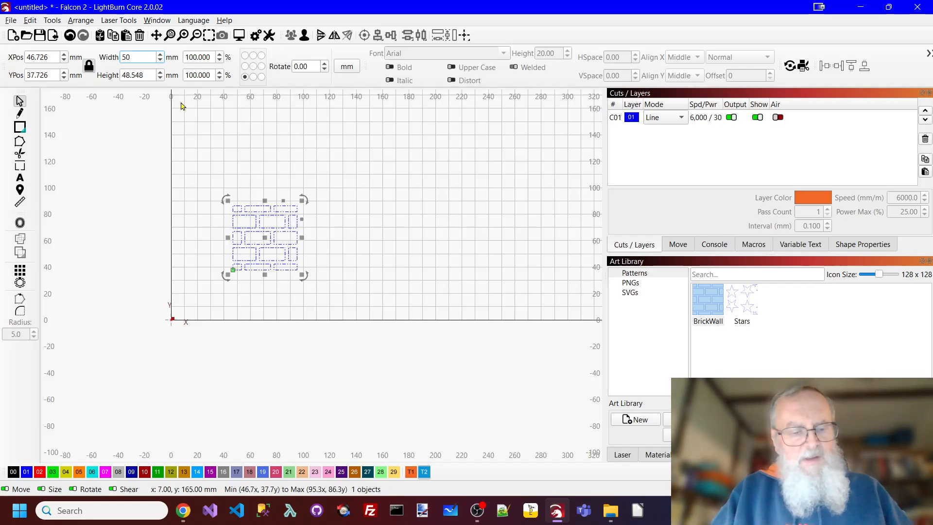
{"action": "key", "text": "Tab"}
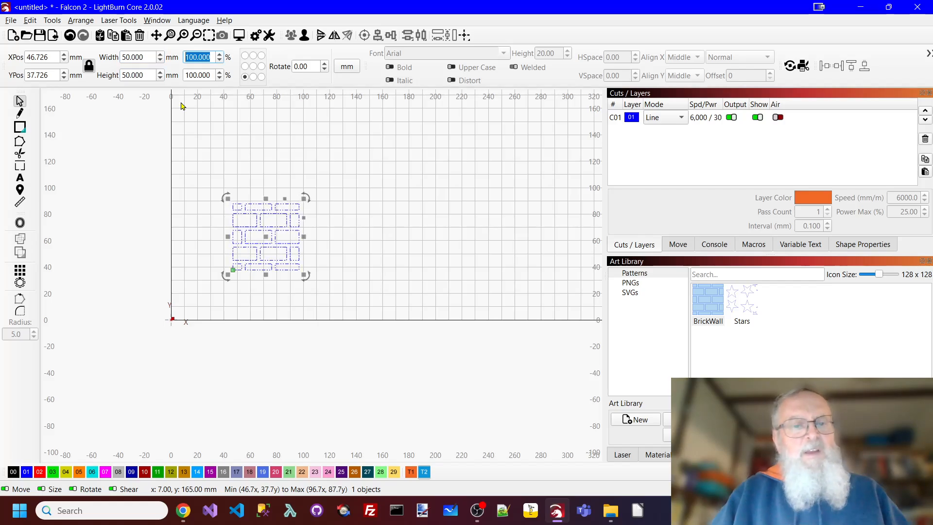
{"action": "left_click", "coordinate": [385, 256]}
Preview the single brick pattern tile in Fill mode and return its layer to Line mode
{"action": "scroll", "coordinate": [288, 254], "scroll_direction": "up", "scroll_amount": 2}
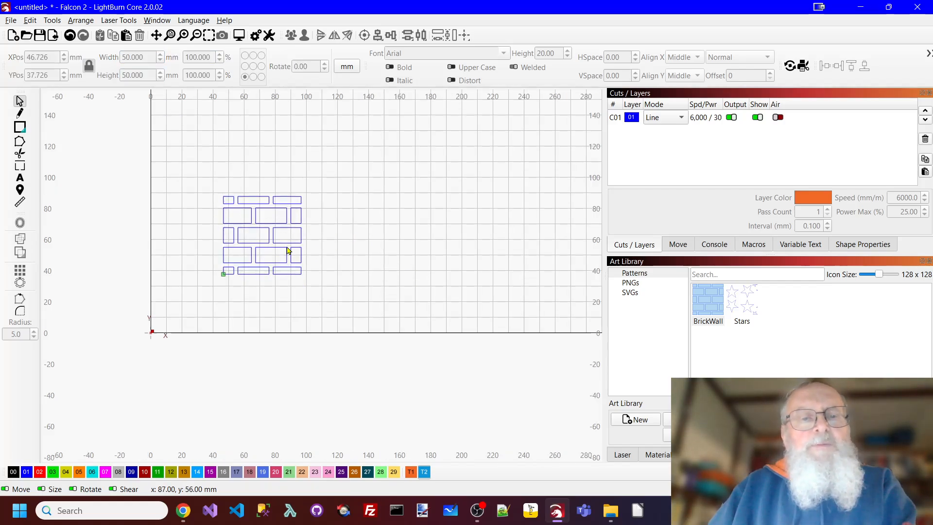
{"action": "left_click", "coordinate": [682, 120]}
{"action": "left_click", "coordinate": [664, 135]}
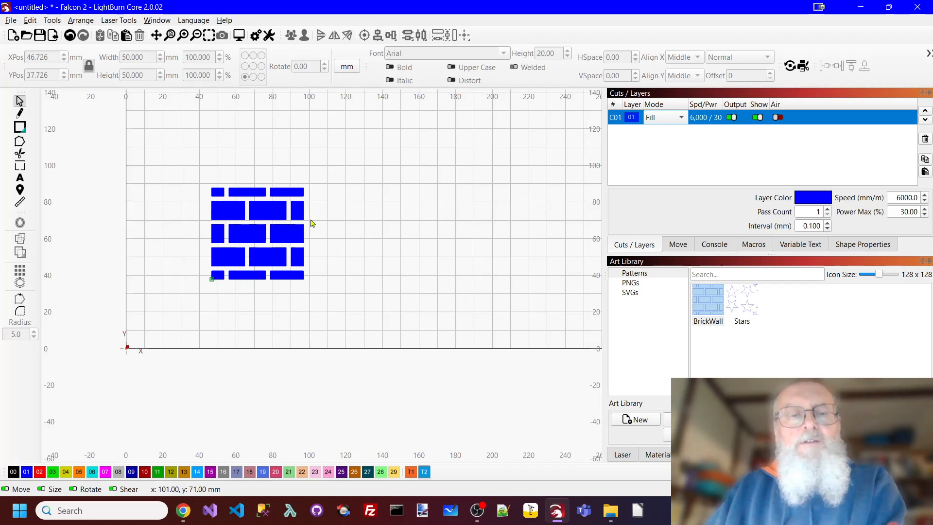
{"action": "left_click", "coordinate": [682, 118]}
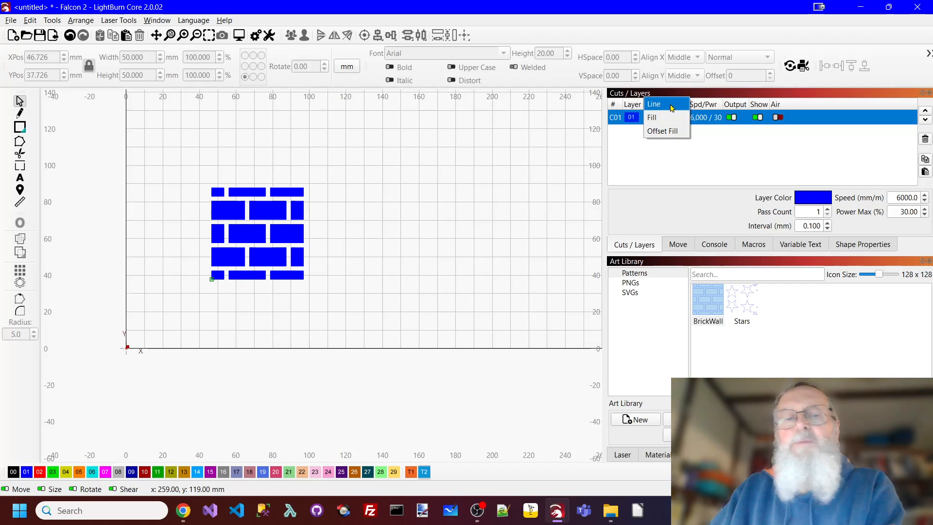
{"action": "left_click", "coordinate": [672, 108]}
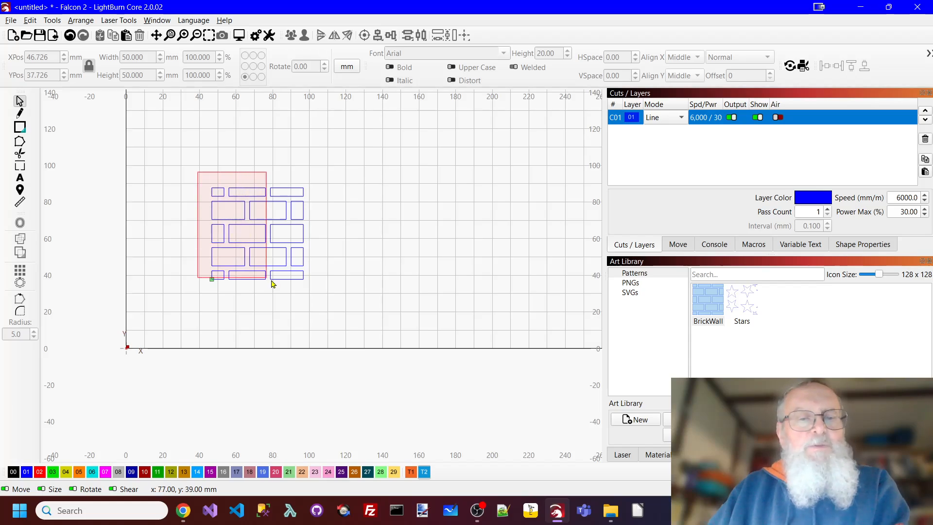
Create a grid array of the brick pattern with 2 columns and 2 rows, using zero spacing between edges
{"action": "left_click_drag", "start_coordinate": [272, 284], "coordinate": [333, 308]}
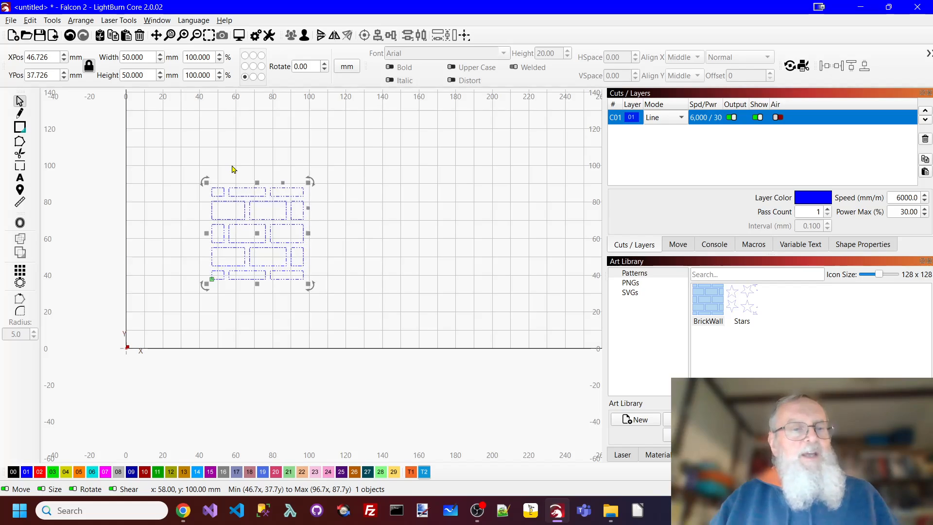
{"action": "left_click", "coordinate": [20, 270]}
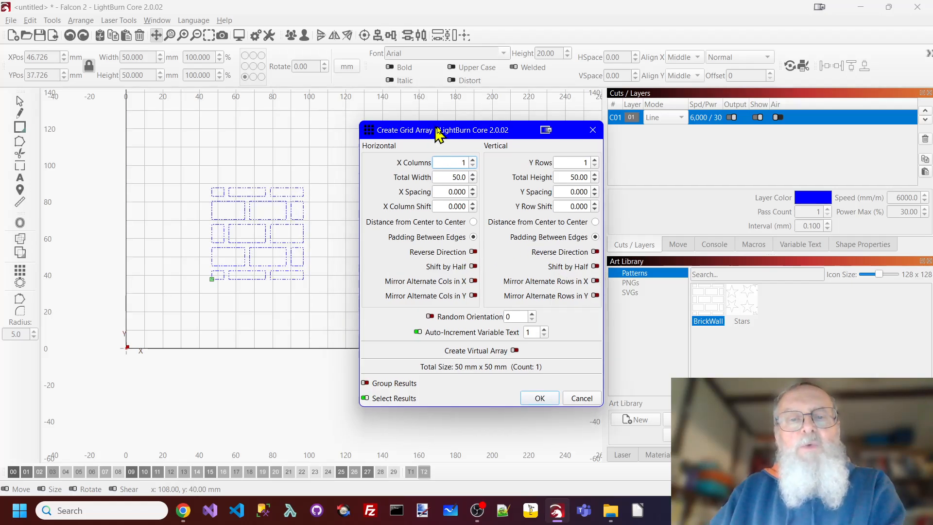
{"action": "left_click_drag", "start_coordinate": [437, 130], "coordinate": [606, 145]}
{"action": "left_click", "coordinate": [636, 174]}
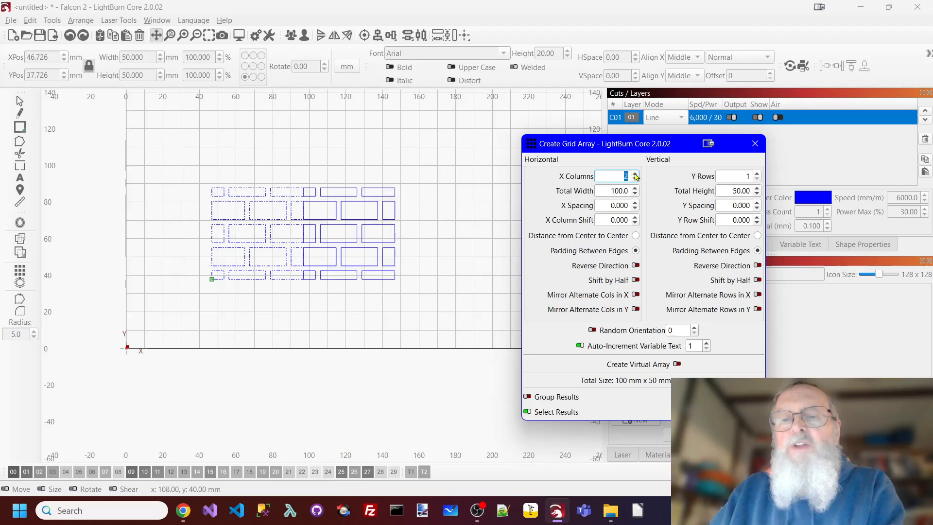
{"action": "left_click", "coordinate": [756, 174]}
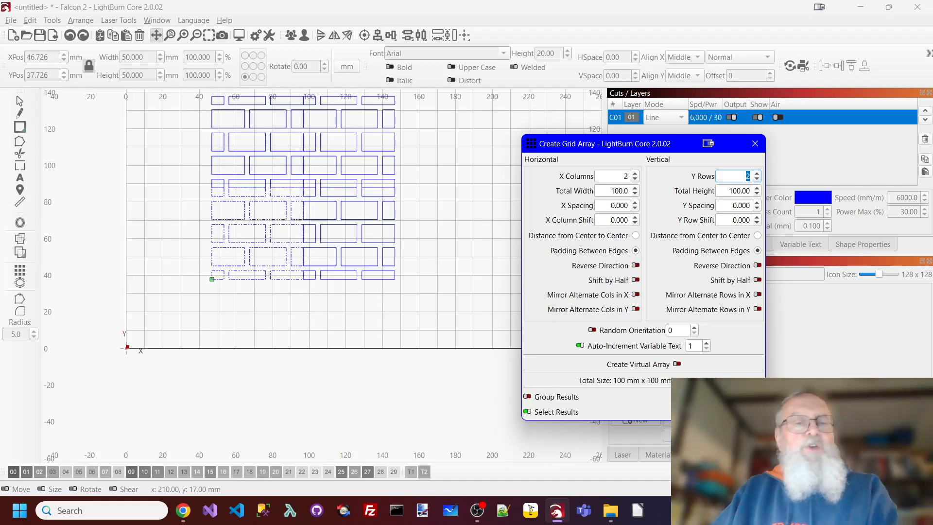
{"action": "key", "text": "Return"}
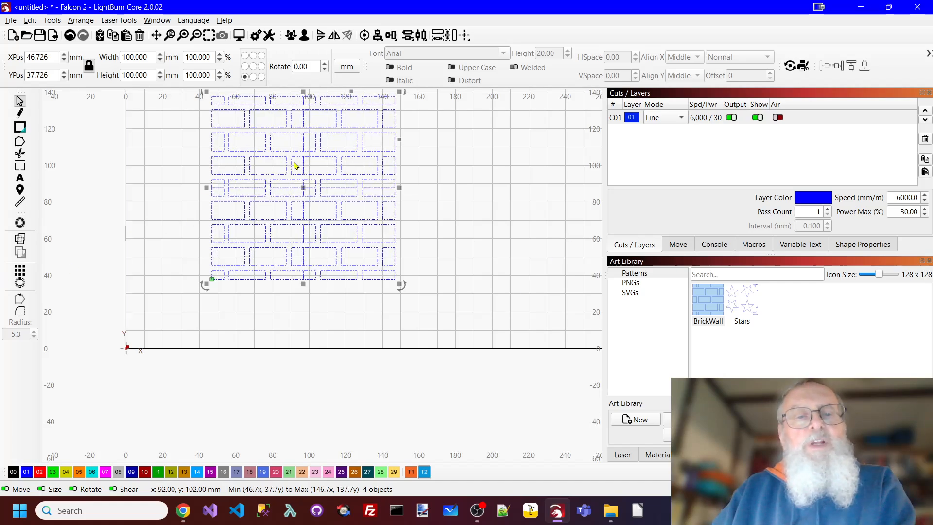
Preview the 2 by 2 brick array in Fill mode and switch its layer back to Line mode
{"action": "left_click", "coordinate": [679, 118]}
{"action": "left_click", "coordinate": [665, 137]}
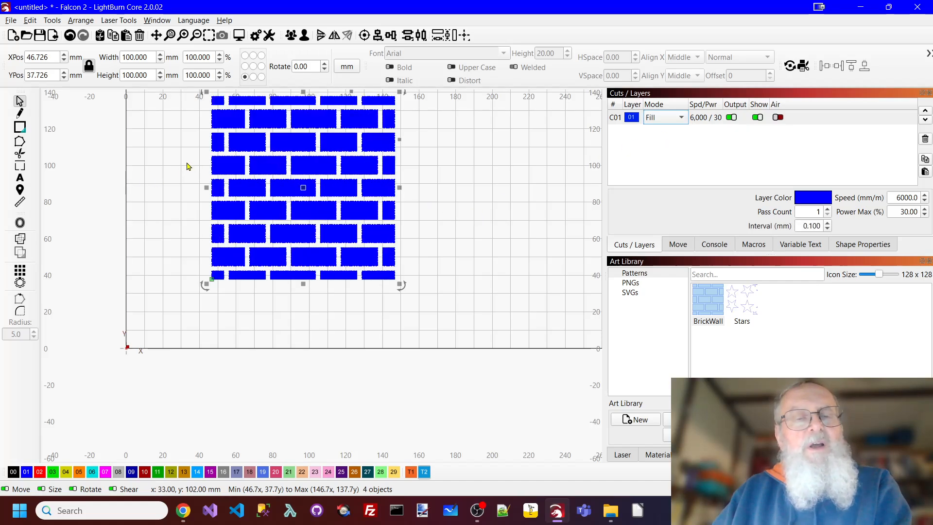
{"action": "scroll", "coordinate": [287, 153], "scroll_direction": "up", "scroll_amount": 3}
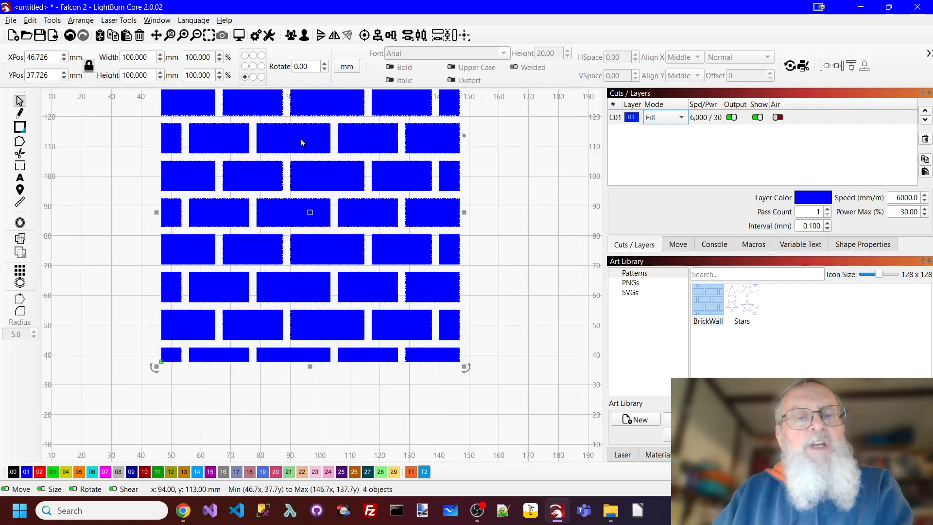
{"action": "scroll", "coordinate": [317, 156], "scroll_direction": "down", "scroll_amount": 1}
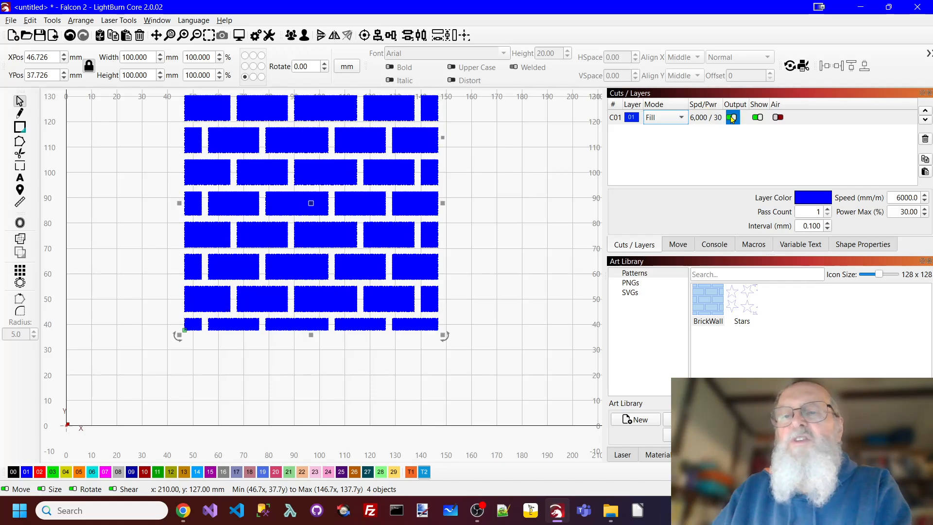
{"action": "left_click", "coordinate": [682, 118]}
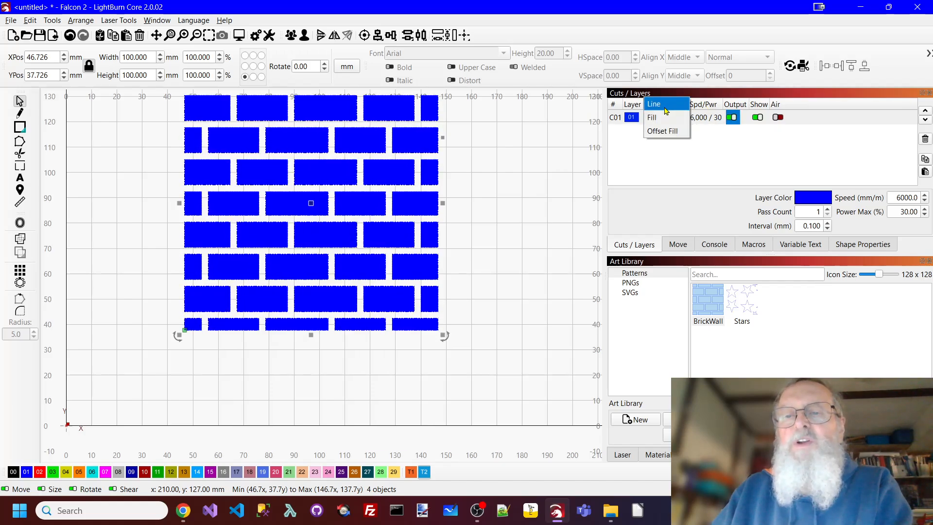
{"action": "left_click", "coordinate": [666, 110]}
Inspect the seams between the four brick pattern copies and weld the copies into one object
{"action": "scroll", "coordinate": [292, 210], "scroll_direction": "up", "scroll_amount": 2}
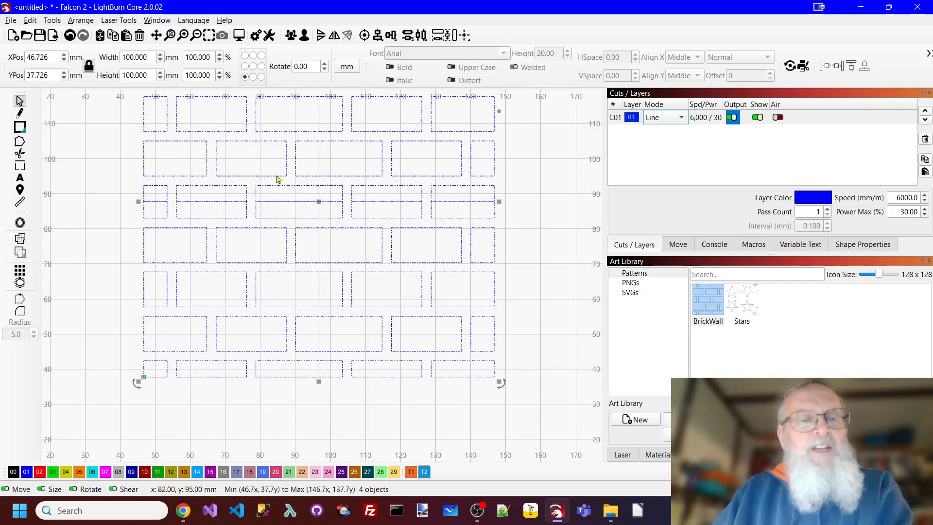
{"action": "scroll", "coordinate": [343, 195], "scroll_direction": "down", "scroll_amount": 3}
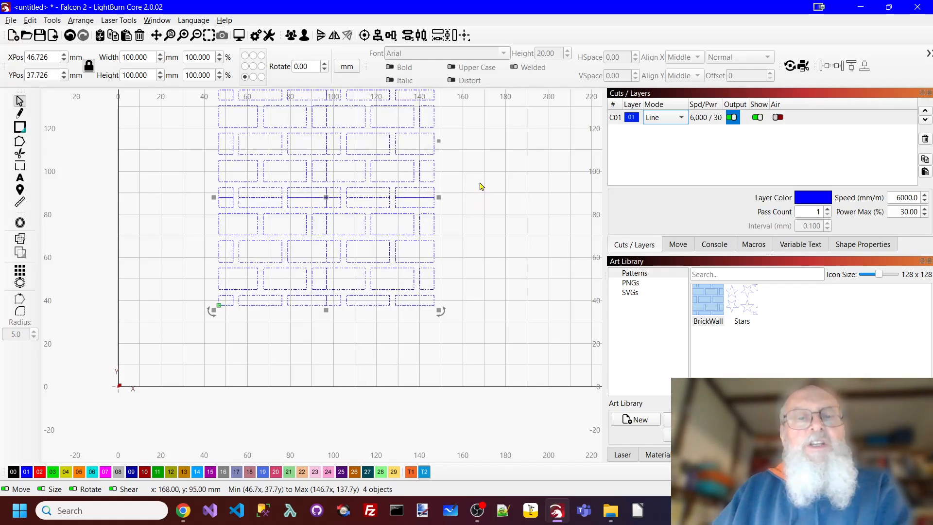
{"action": "scroll", "coordinate": [480, 186], "scroll_direction": "down", "scroll_amount": 1}
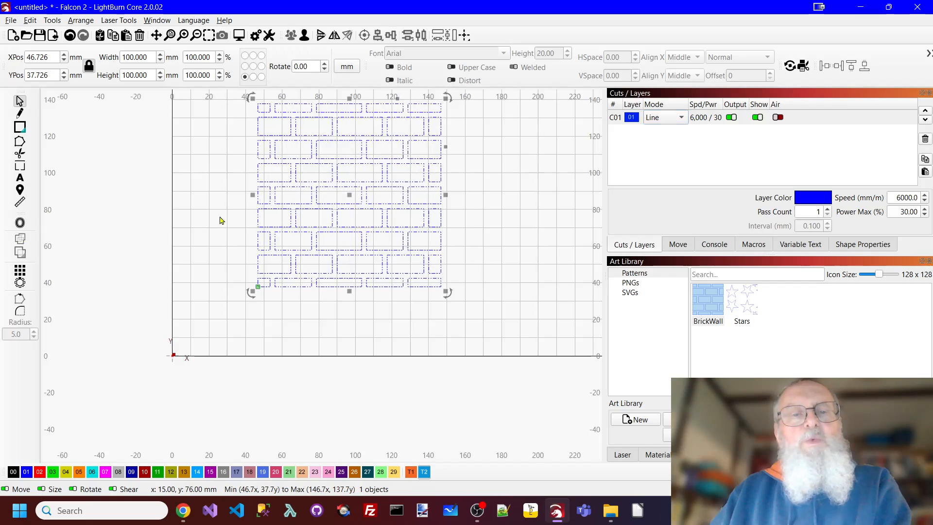
Select the merged brick wall and delete it from the drawing
{"action": "left_click", "coordinate": [504, 173]}
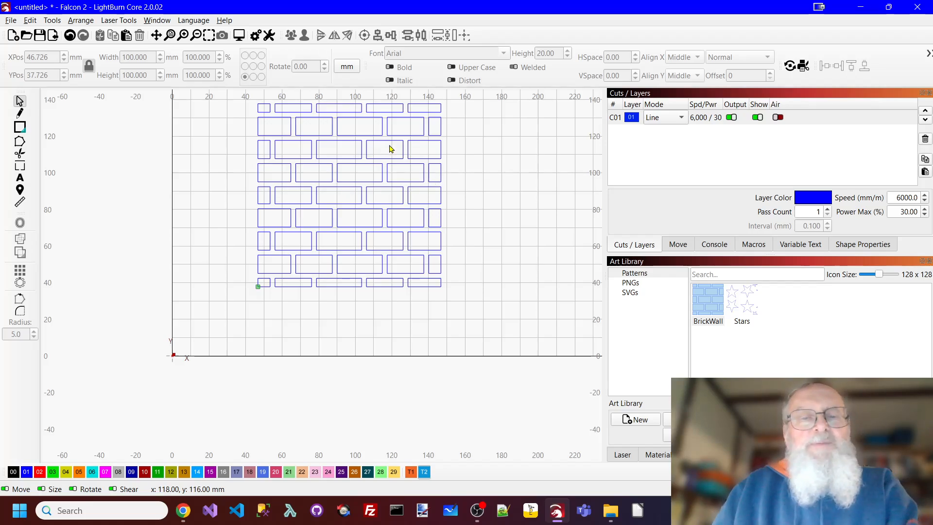
{"action": "left_click", "coordinate": [381, 166]}
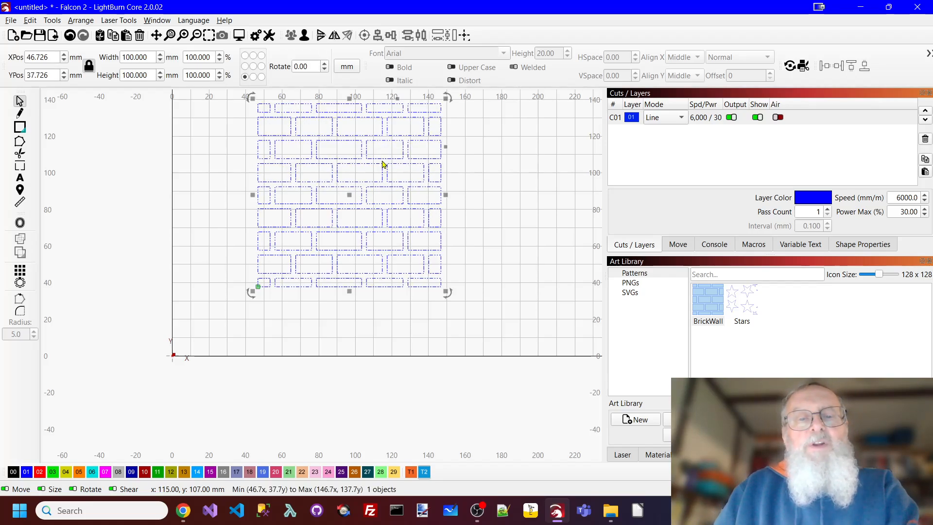
{"action": "key", "text": "Delete"}
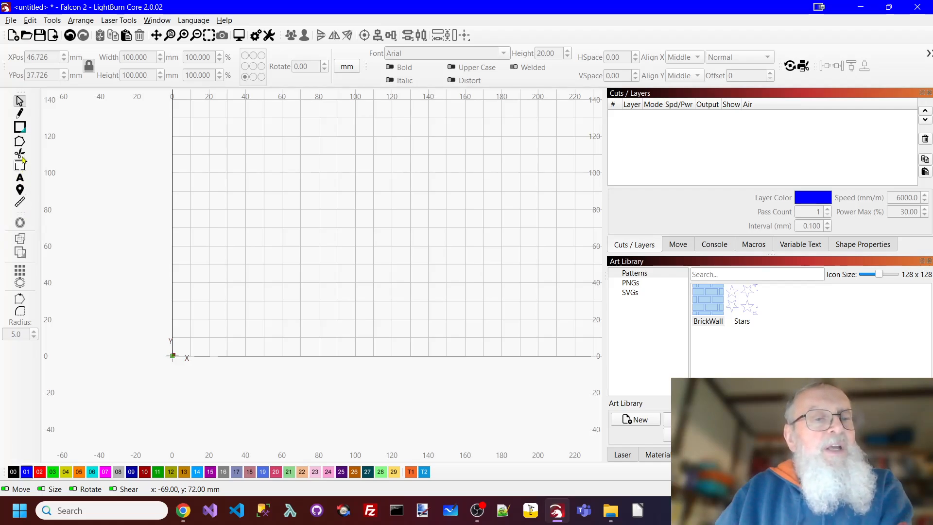
Draw a rectangle about 41 mm wide and 19 mm high near the Y axis, and unlock its proportions
{"action": "left_click", "coordinate": [20, 127]}
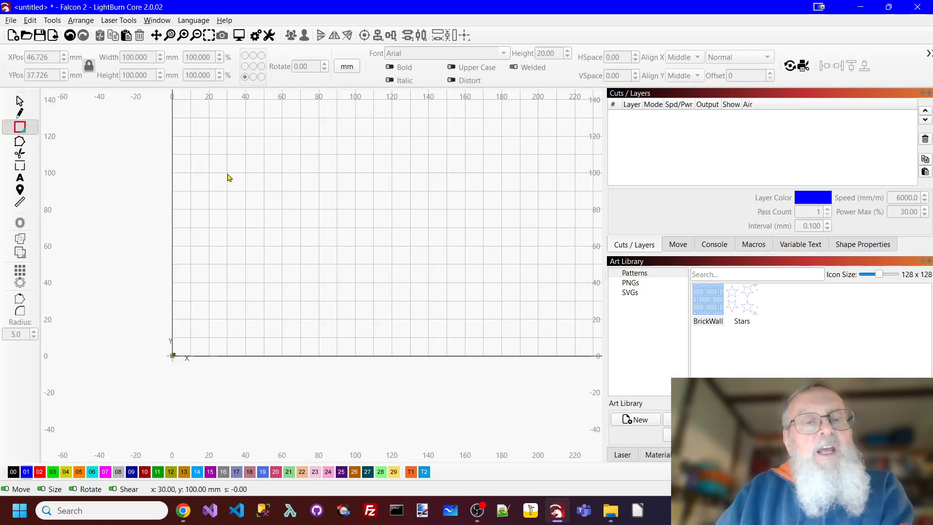
{"action": "left_click_drag", "start_coordinate": [228, 173], "coordinate": [303, 208]}
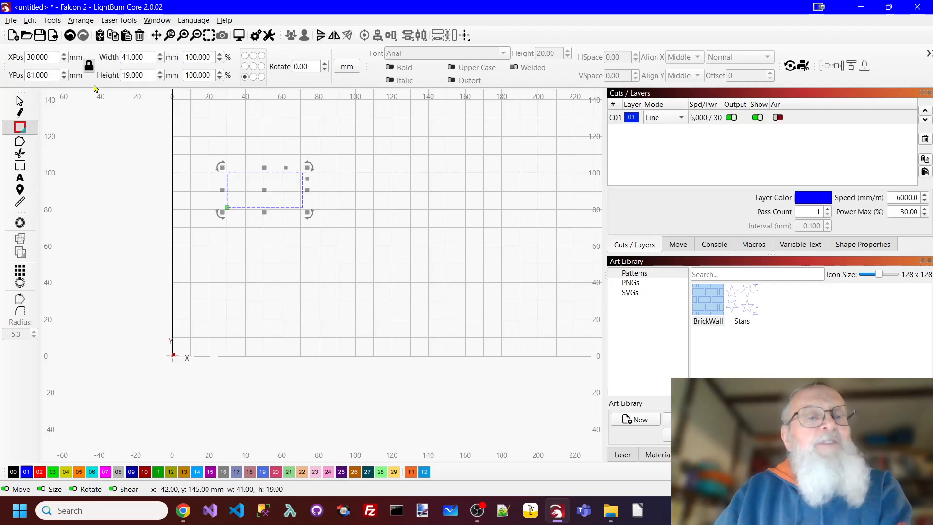
{"action": "left_click", "coordinate": [88, 68]}
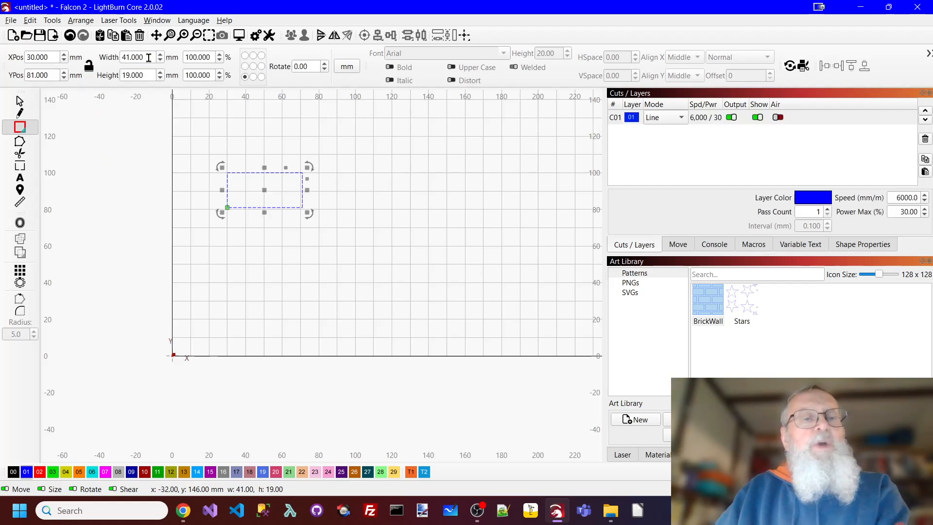
Set the rectangle's width to 20 mm and its height to 10 mm
{"action": "left_click", "coordinate": [148, 57]}
{"action": "key", "text": "BackSpace"}
{"action": "key", "text": "BackSpace"}
{"action": "key", "text": "BackSpace"}
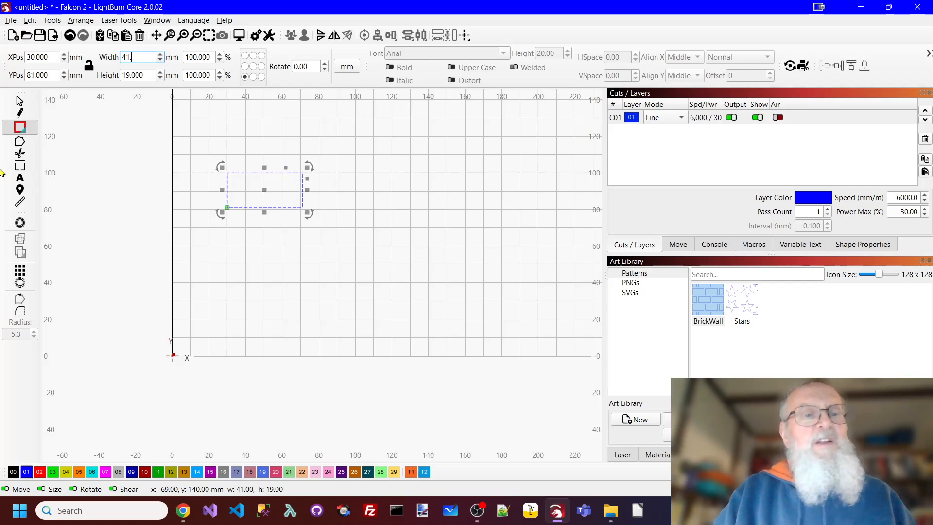
{"action": "key", "text": "BackSpace"}
{"action": "key", "text": "BackSpace"}
{"action": "key", "text": "BackSpace"}
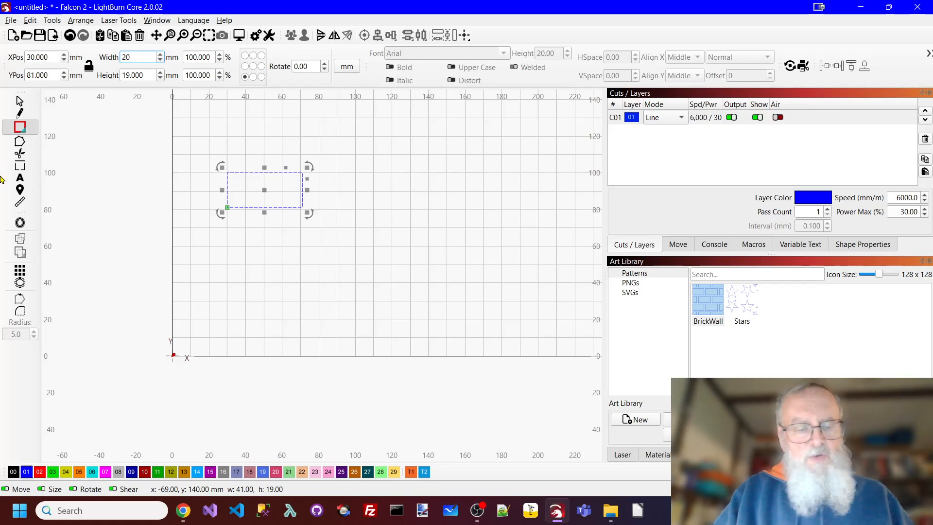
{"action": "type", "text": "20"}
{"action": "key", "text": "Tab"}
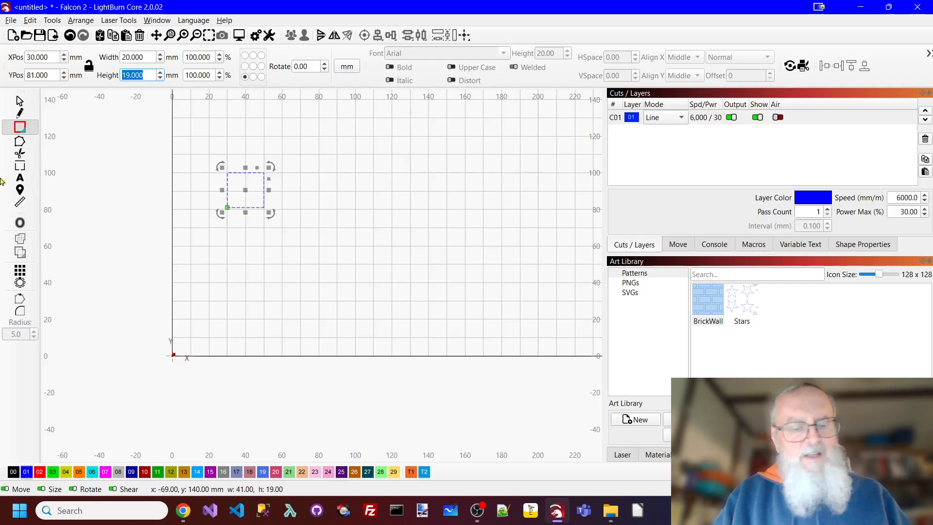
{"action": "type", "text": "10"}
{"action": "key", "text": "Tab"}
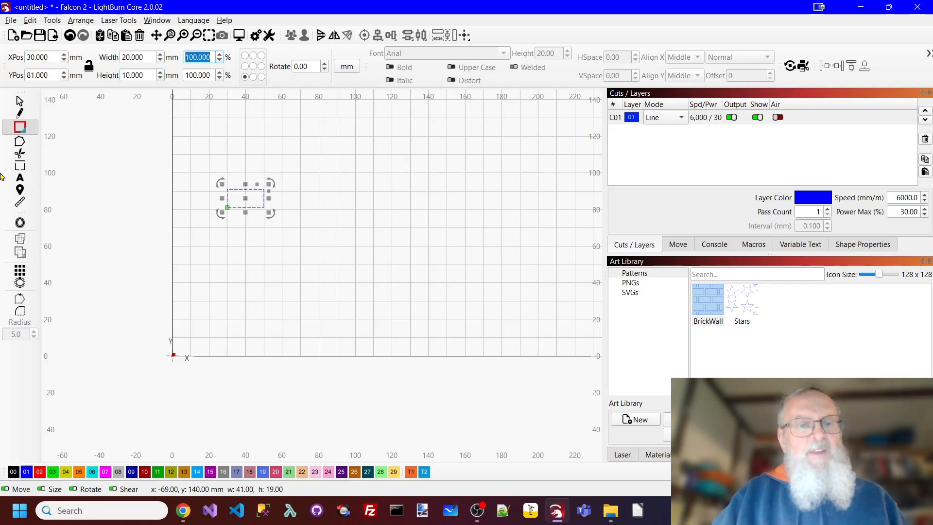
Move the rectangle closer to the origin, to X 20 mm and Y 50 mm
{"action": "left_click_drag", "start_coordinate": [244, 202], "coordinate": [227, 258]}
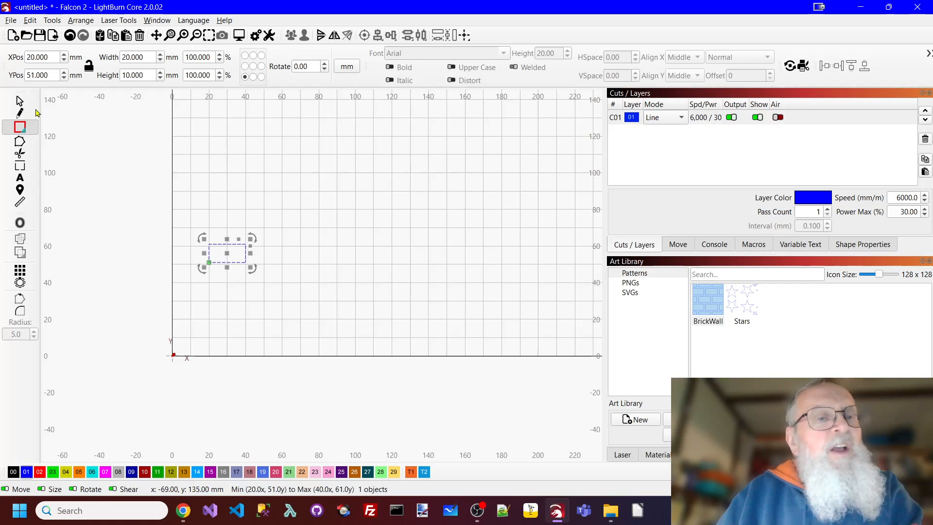
{"action": "left_click", "coordinate": [52, 73]}
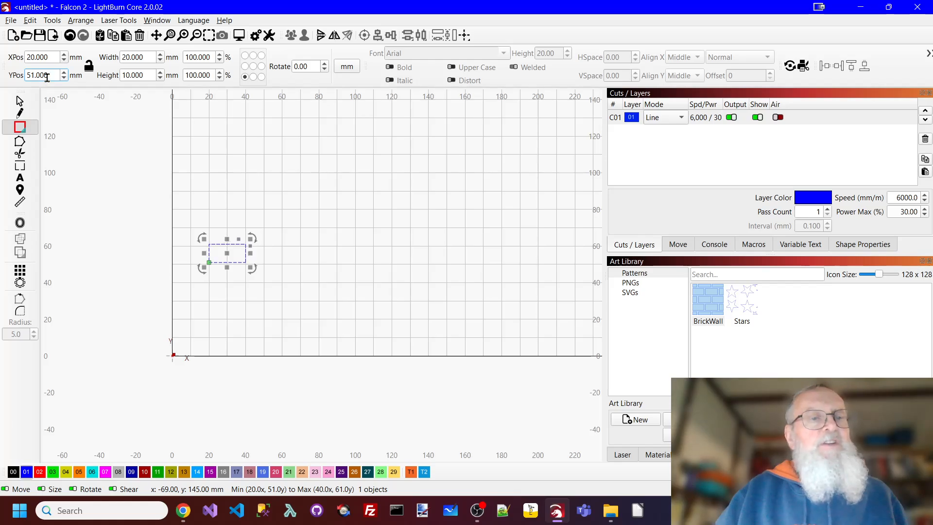
{"action": "left_click_drag", "start_coordinate": [46, 77], "coordinate": [1, 76]}
{"action": "type", "text": "50"}
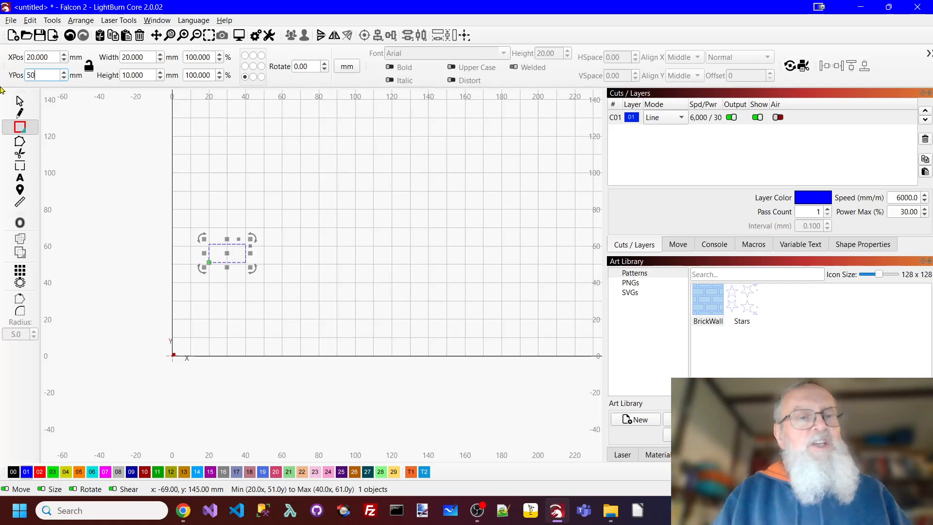
{"action": "key", "text": "Tab"}
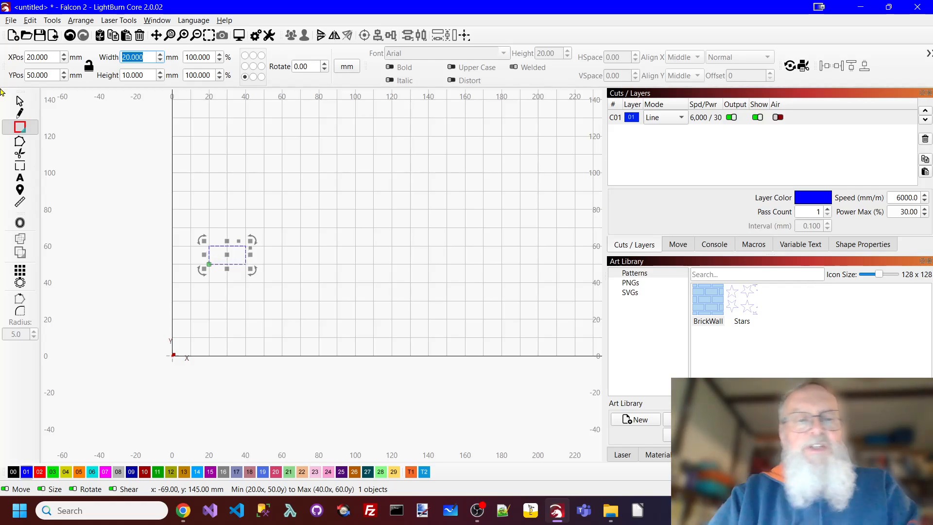
Create a grid array of the rectangle with 4 columns and 3 rows, shifting alternate rows by half
{"action": "left_click", "coordinate": [21, 270]}
{"action": "left_click_drag", "start_coordinate": [465, 140], "coordinate": [598, 152]}
{"action": "left_click", "coordinate": [598, 159]}
{"action": "left_click", "coordinate": [598, 159]}
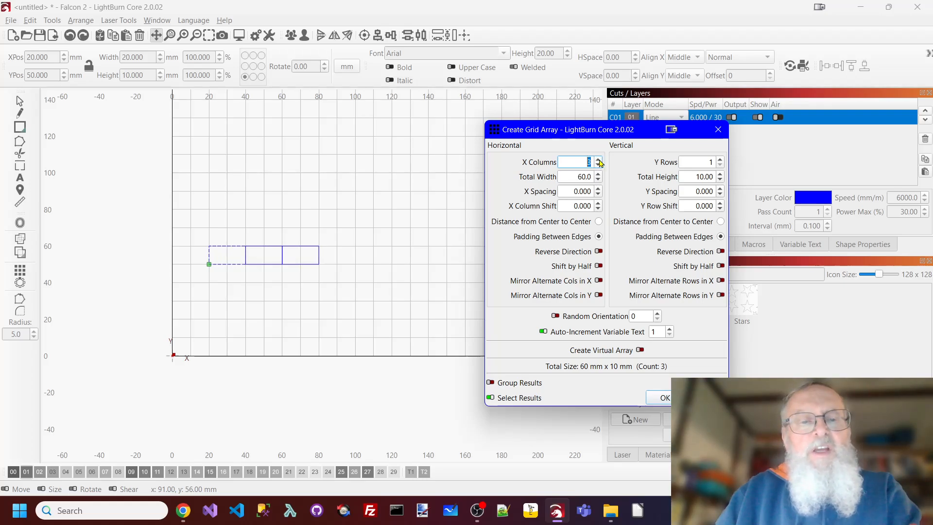
{"action": "left_click", "coordinate": [599, 159]}
{"action": "left_click", "coordinate": [720, 161]}
{"action": "left_click", "coordinate": [720, 161]}
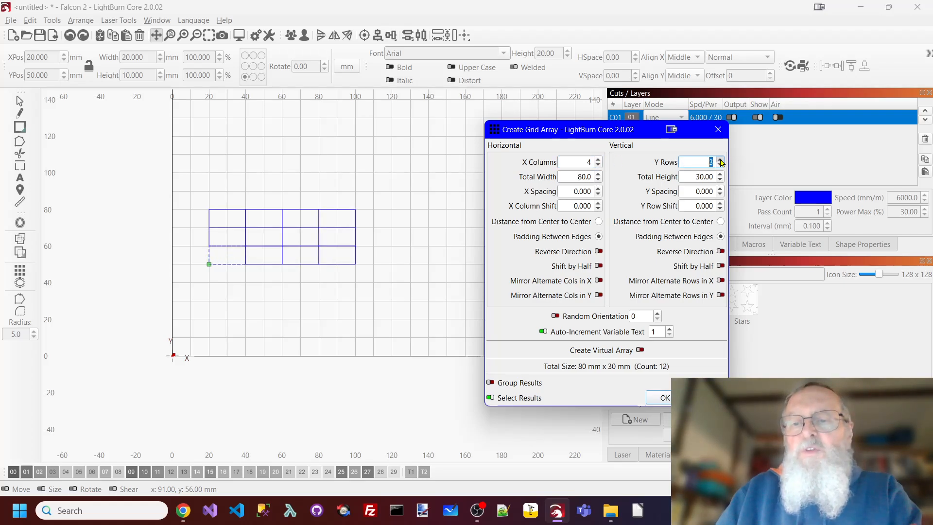
{"action": "left_click", "coordinate": [720, 266]}
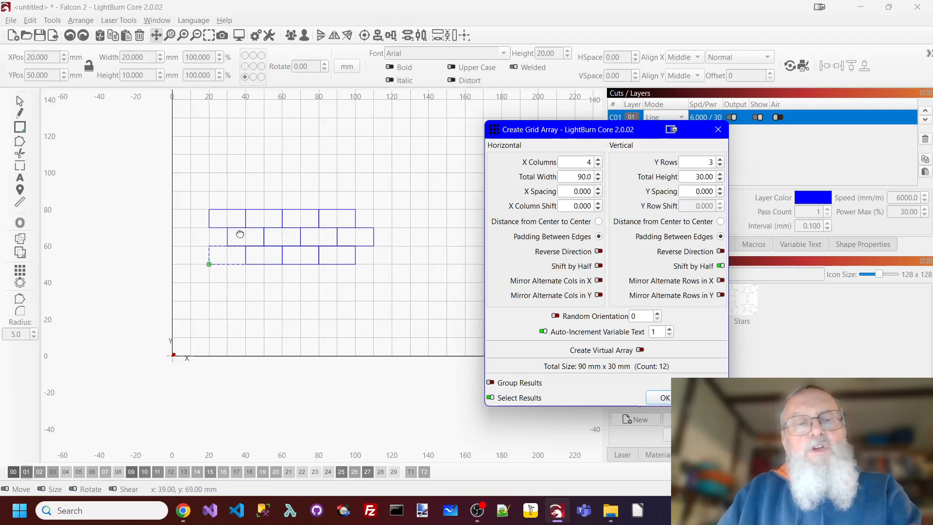
{"action": "key", "text": "Return"}
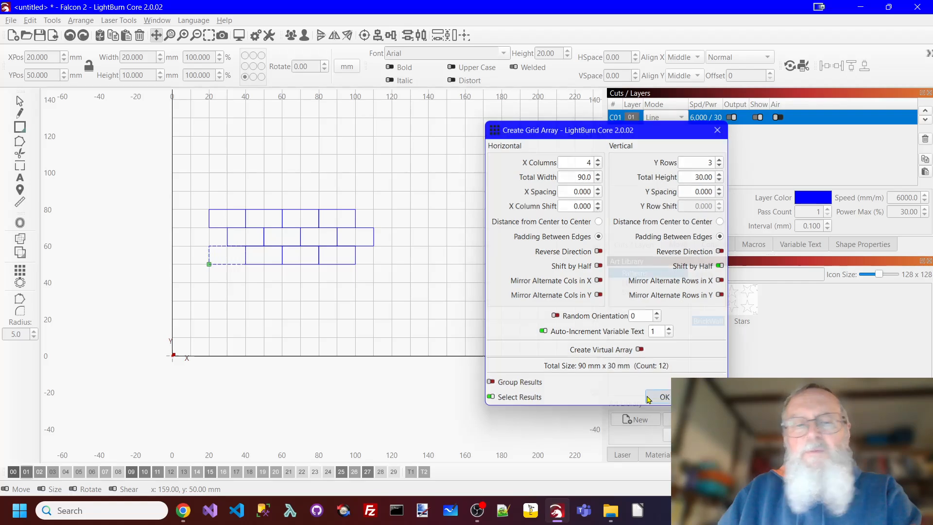
{"action": "scroll", "coordinate": [252, 294], "scroll_direction": "up", "scroll_amount": 3}
{"action": "left_click", "coordinate": [301, 268]}
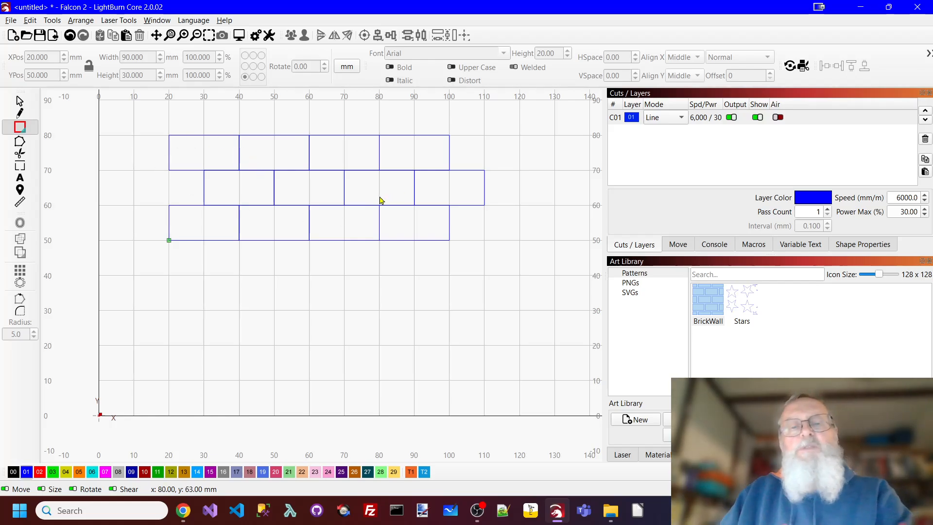
Offset the rectangle inward by 1 mm with square corners and assign the inner rectangle to red layer 02
{"action": "left_click", "coordinate": [225, 221]}
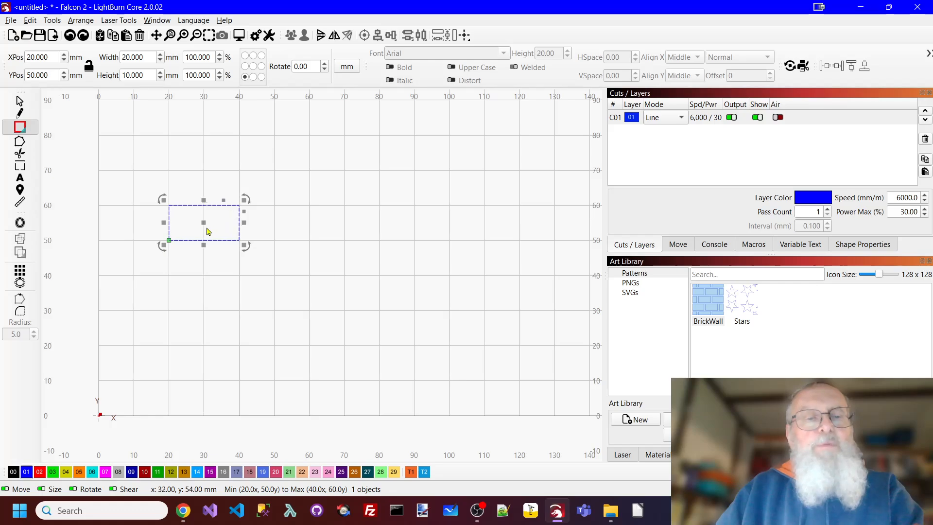
{"action": "left_click", "coordinate": [20, 224]}
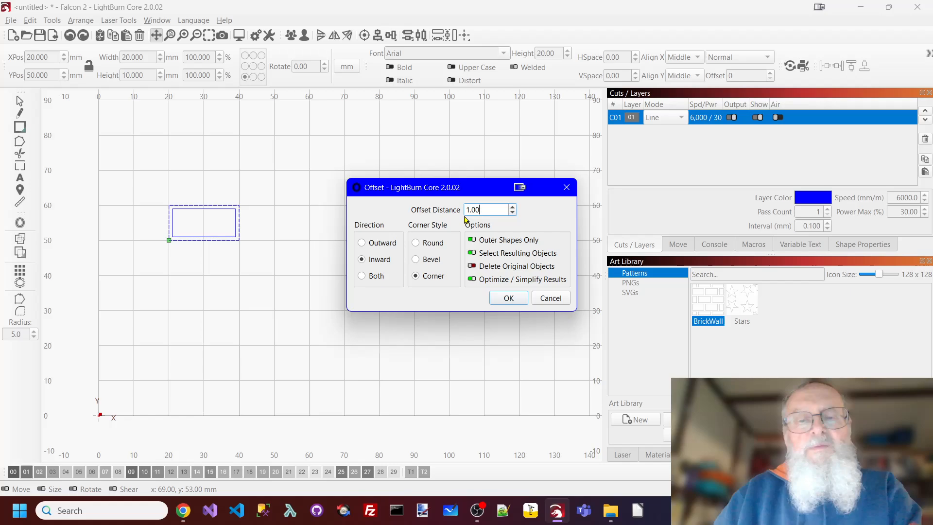
{"action": "left_click", "coordinate": [509, 298]}
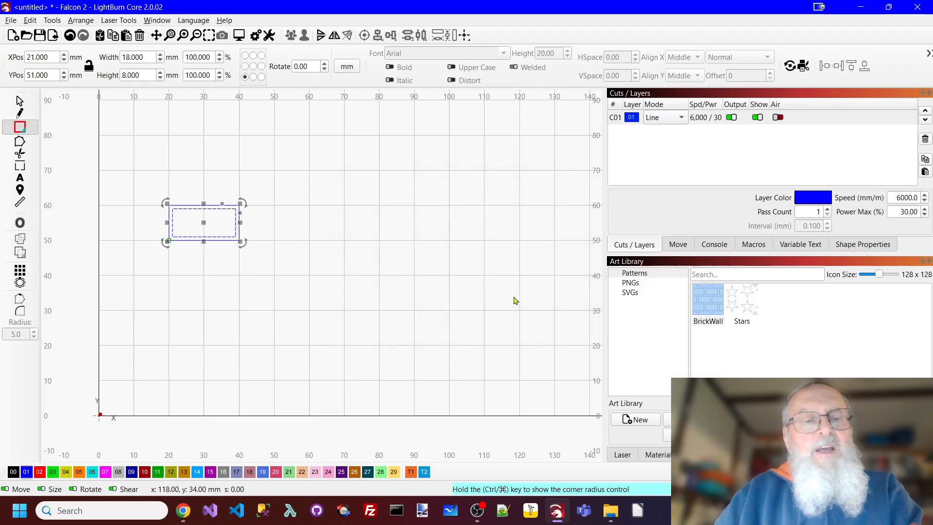
{"action": "left_click", "coordinate": [39, 472]}
{"action": "left_click", "coordinate": [241, 343]}
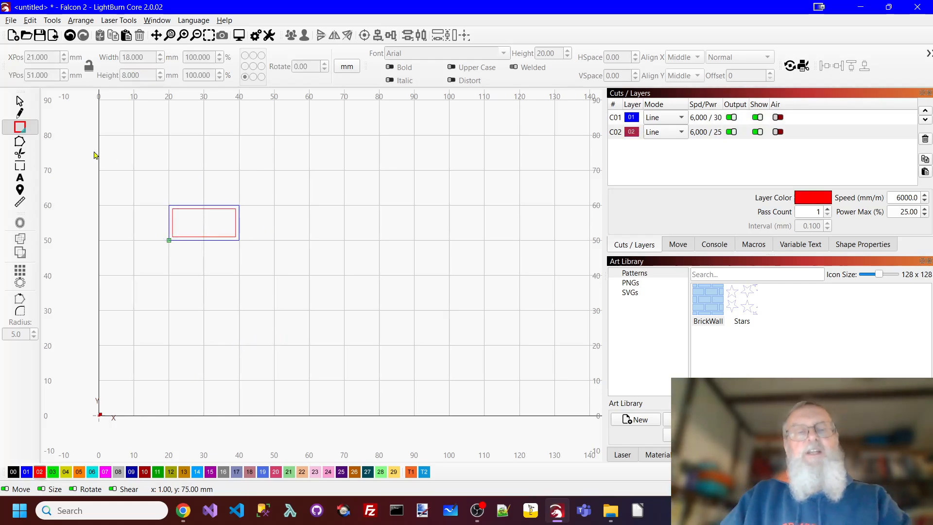
Discard the stray outer rectangle and select the blue rectangle together with its red inner rectangle
{"action": "left_click_drag", "start_coordinate": [138, 177], "coordinate": [260, 258]}
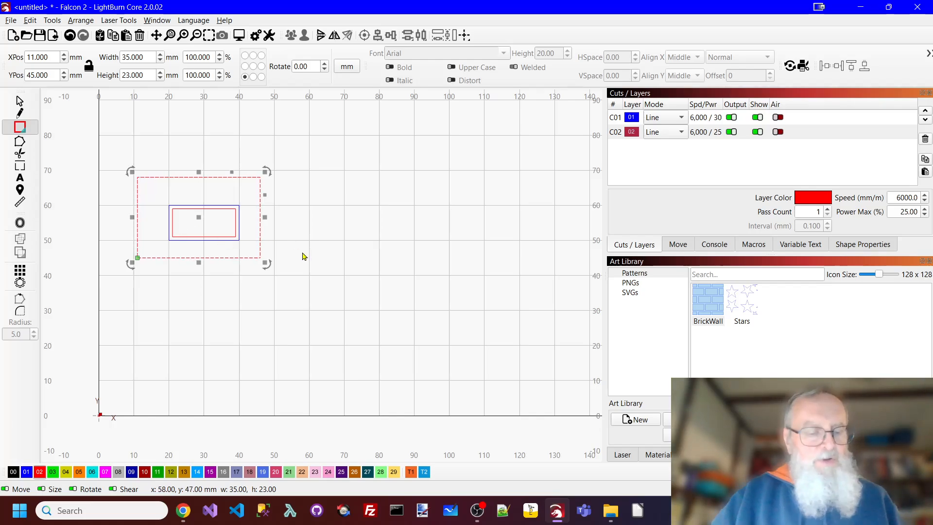
{"action": "key", "text": "Delete"}
{"action": "left_click", "coordinate": [19, 101]}
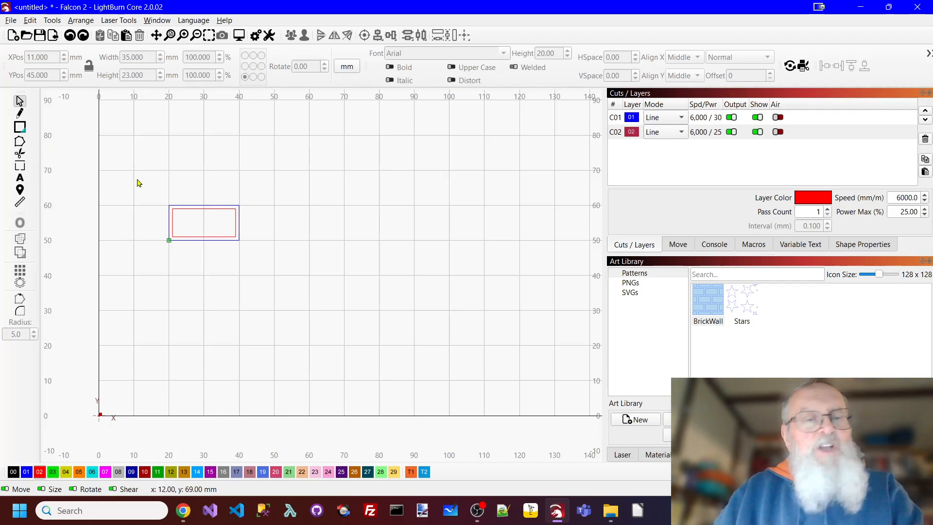
{"action": "left_click_drag", "start_coordinate": [256, 263], "coordinate": [265, 263]}
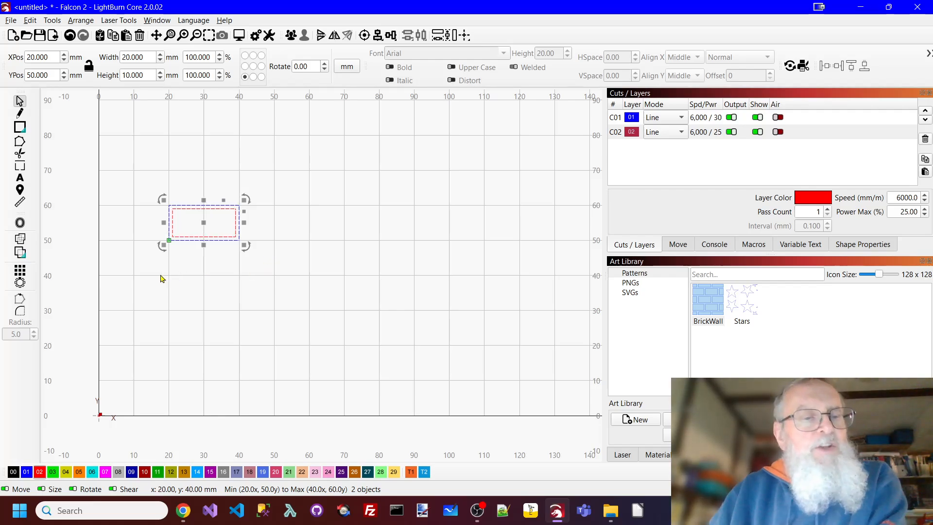
Create a grid array of the two nested rectangles with 4 columns and 4 half-shifted rows
{"action": "left_click", "coordinate": [20, 270]}
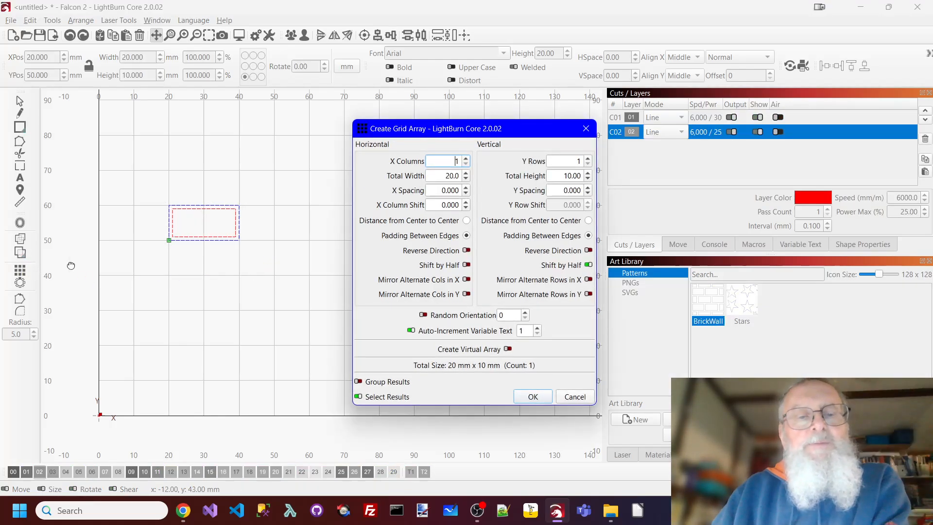
{"action": "left_click_drag", "start_coordinate": [462, 128], "coordinate": [618, 131]}
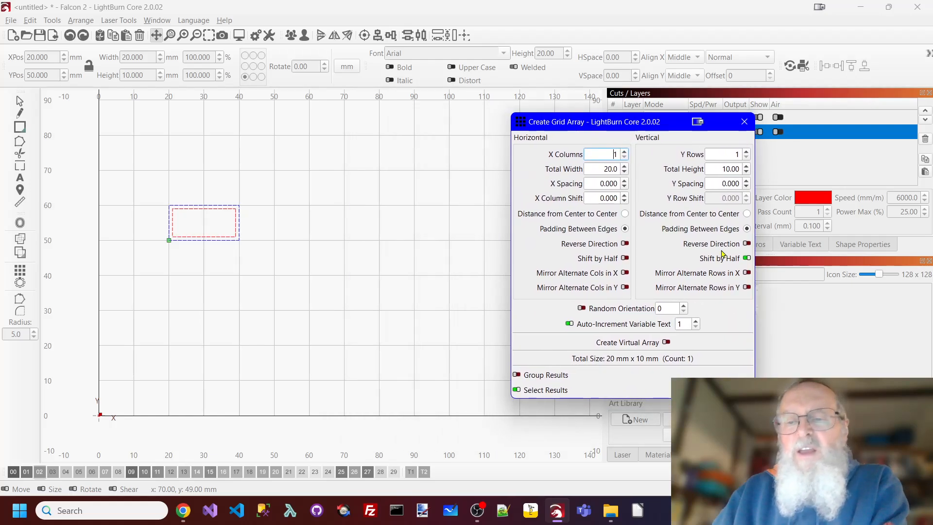
{"action": "left_click", "coordinate": [624, 153]}
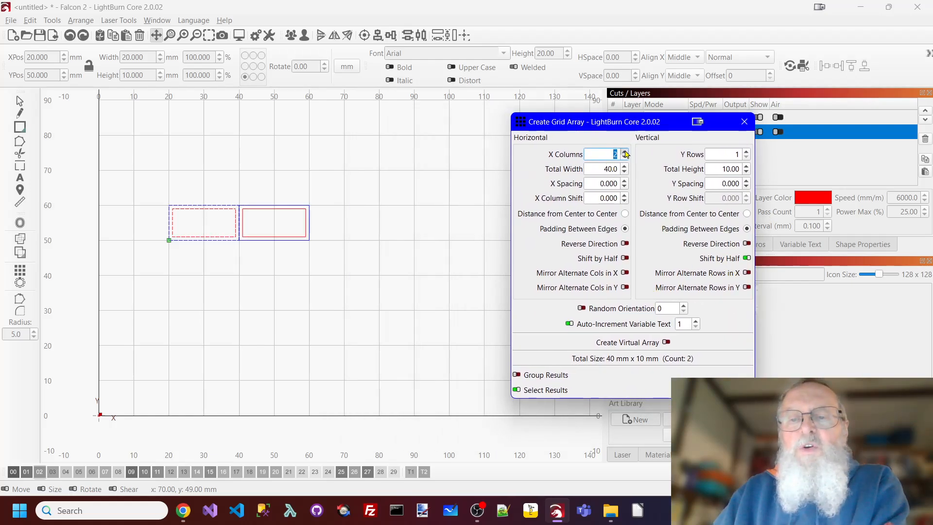
{"action": "left_click", "coordinate": [625, 152]}
{"action": "left_click", "coordinate": [624, 152]}
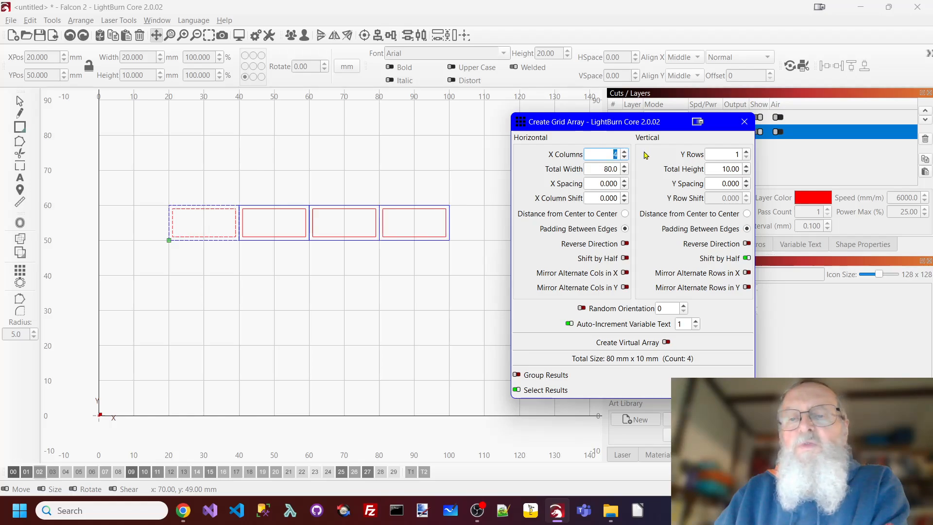
{"action": "left_click", "coordinate": [746, 152]}
{"action": "left_click", "coordinate": [746, 152]}
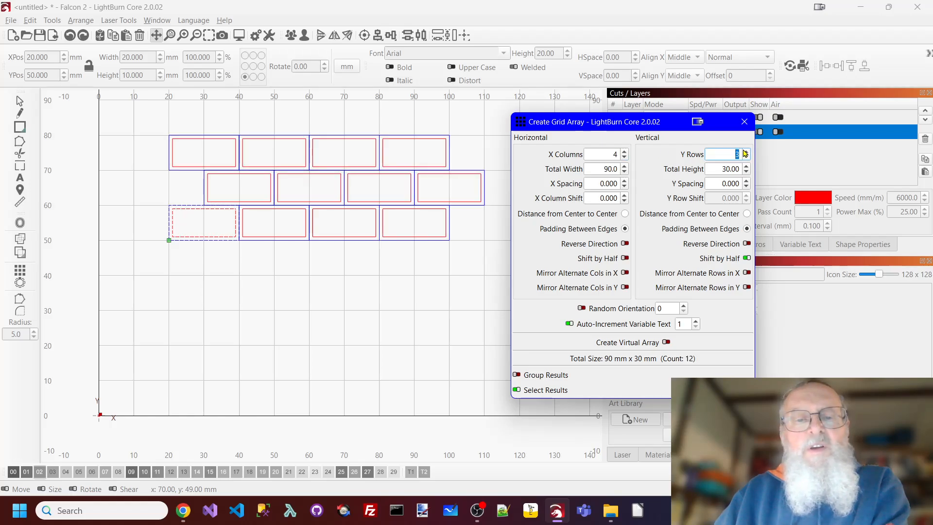
{"action": "left_click", "coordinate": [746, 152]}
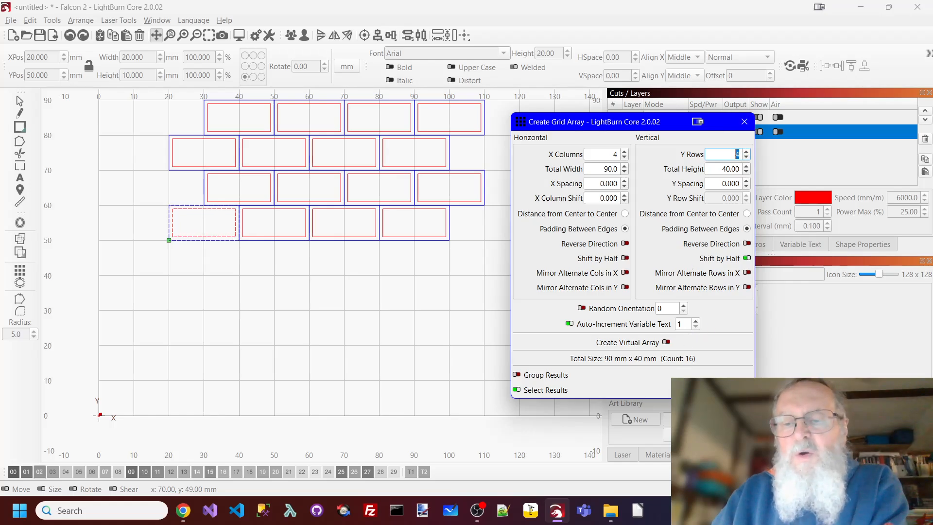
{"action": "left_click", "coordinate": [697, 388]}
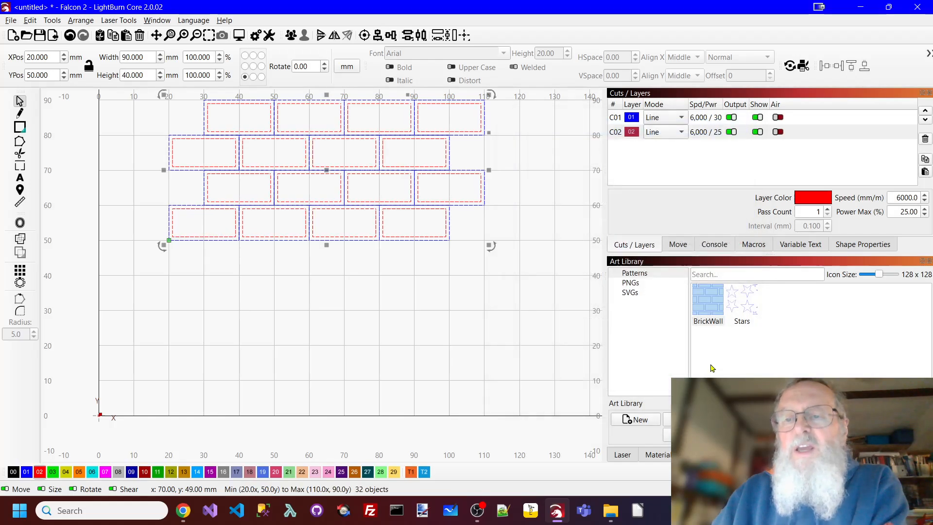
Hide blue layer 01 and set red layer 02 to Fill mode
{"action": "left_click", "coordinate": [757, 117]}
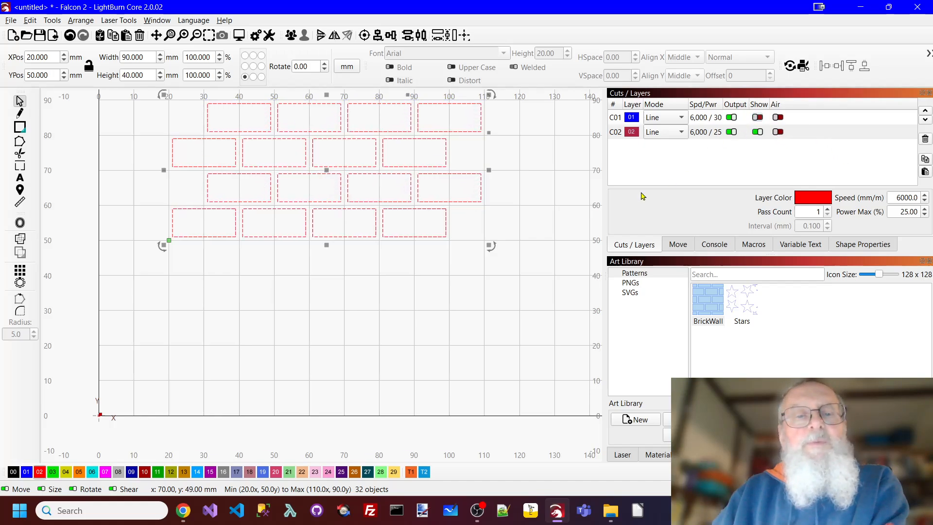
{"action": "left_click", "coordinate": [334, 287]}
{"action": "left_click", "coordinate": [680, 132]}
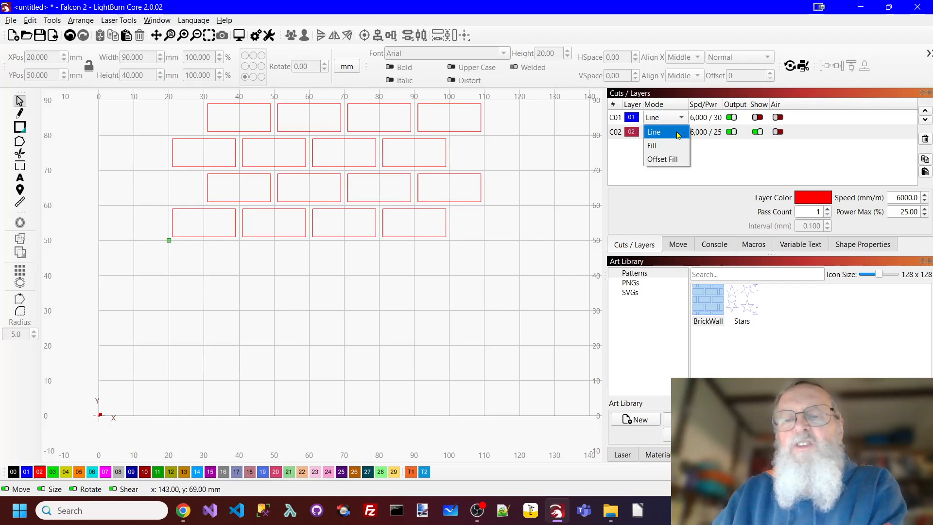
{"action": "left_click", "coordinate": [656, 145]}
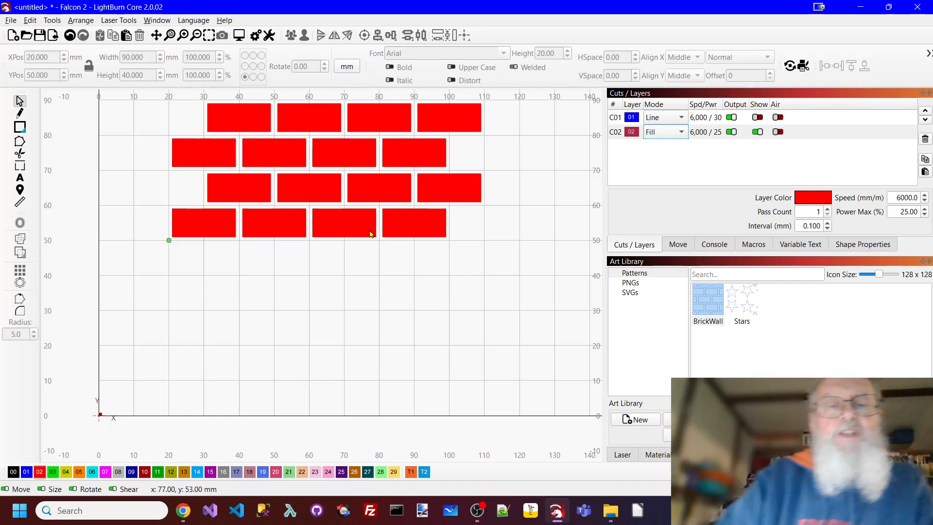
Show blue layer 01 again and return red layer 02 to Line mode
{"action": "left_click", "coordinate": [757, 118]}
{"action": "left_click", "coordinate": [683, 134]}
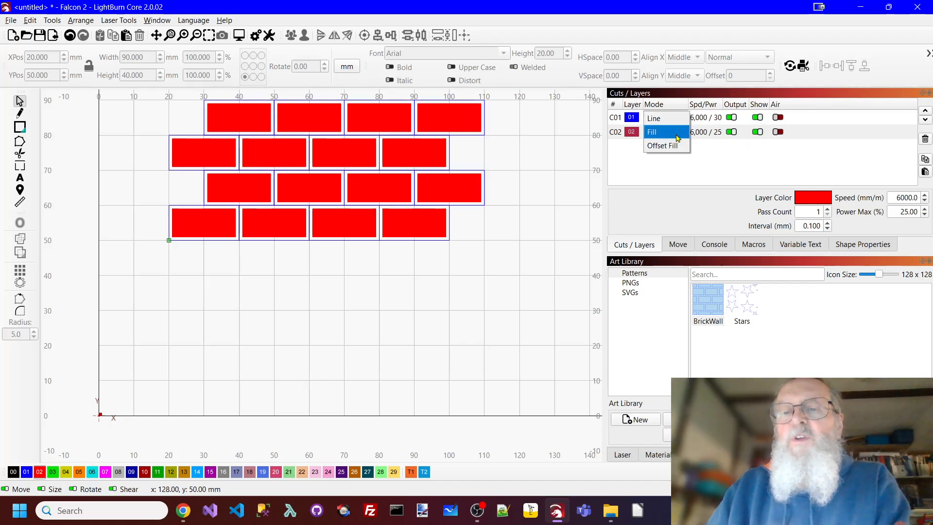
{"action": "left_click", "coordinate": [657, 121]}
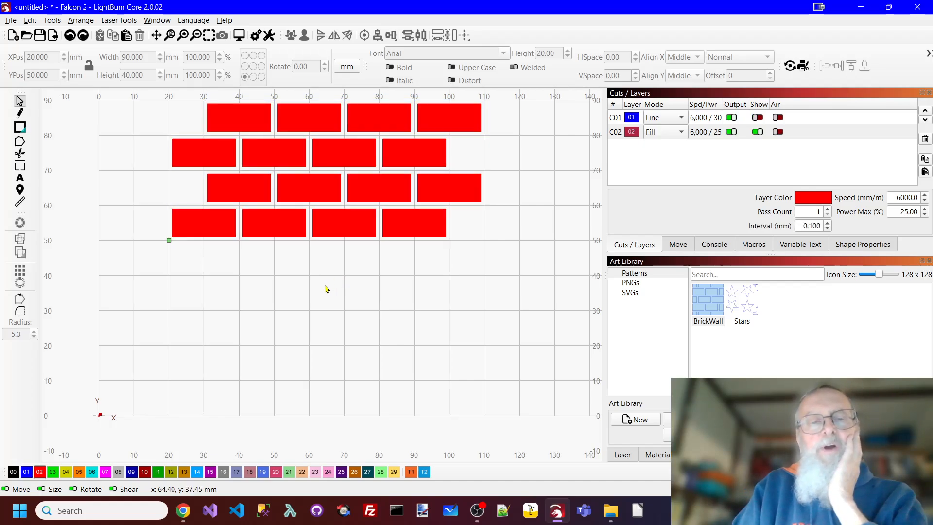
Undo the grid array of the two nested rectangles
{"action": "key", "text": "ctrl+a"}
{"action": "key", "text": "ctrl+z"}
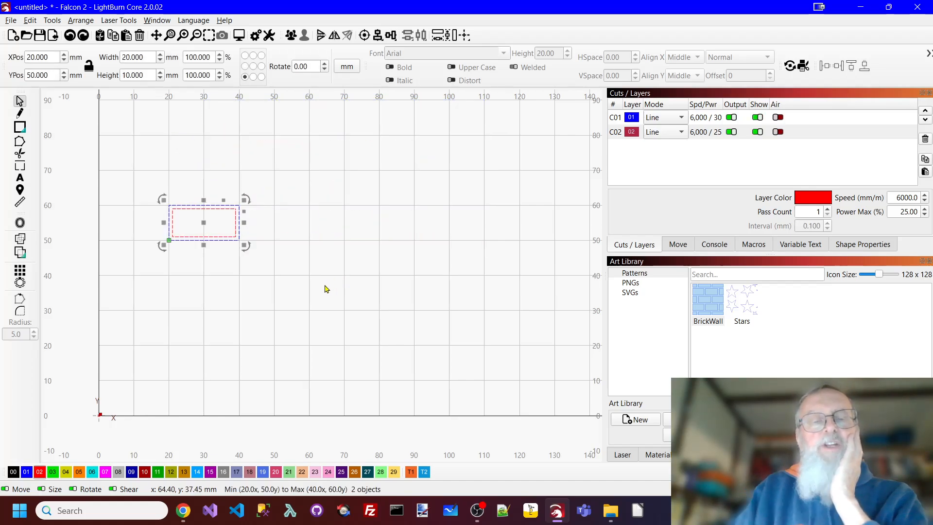
{"action": "scroll", "coordinate": [211, 183], "scroll_direction": "up", "scroll_amount": 2}
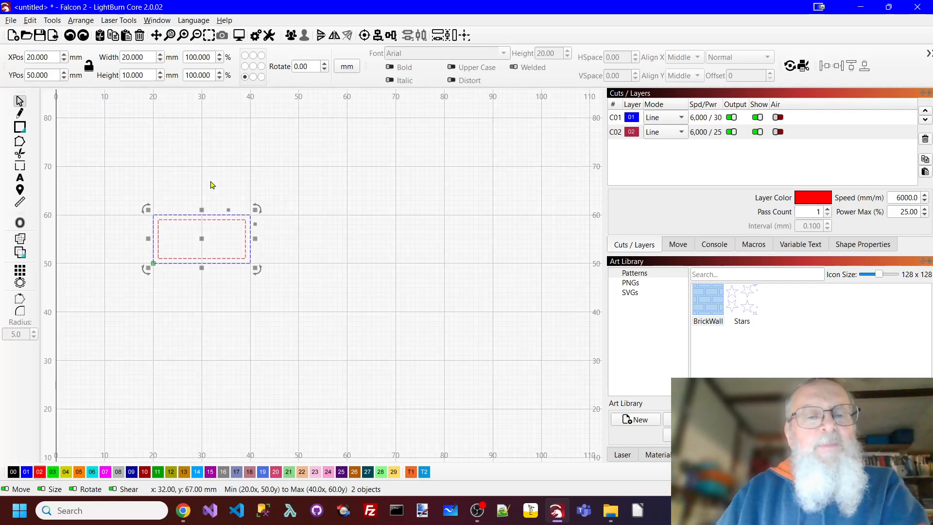
{"action": "scroll", "coordinate": [212, 184], "scroll_direction": "down", "scroll_amount": 2}
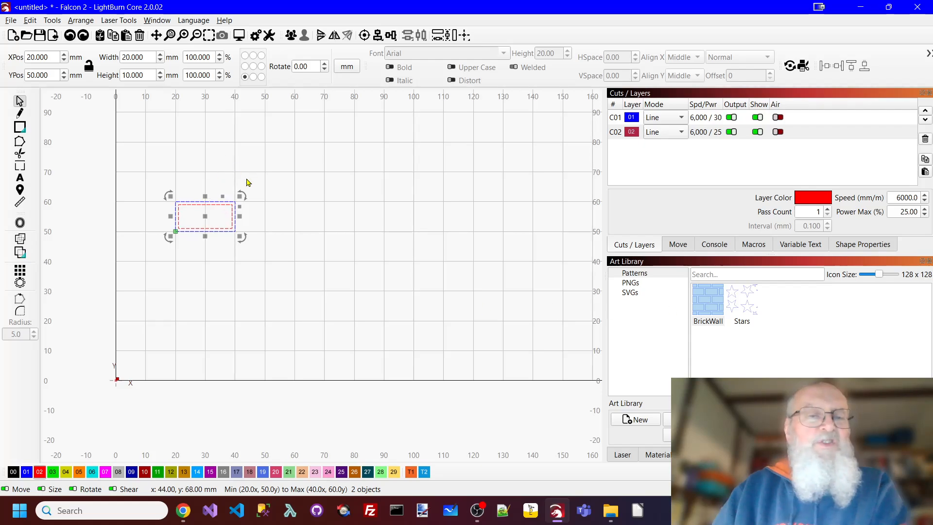
Create a grid array of the two nested rectangles with 5 columns and 6 half-shifted rows
{"action": "left_click", "coordinate": [20, 270]}
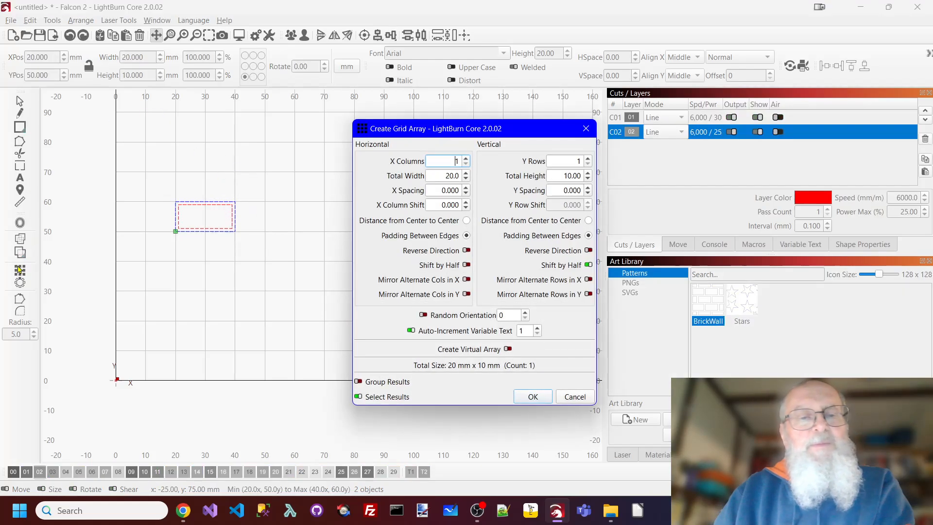
{"action": "left_click", "coordinate": [466, 159]}
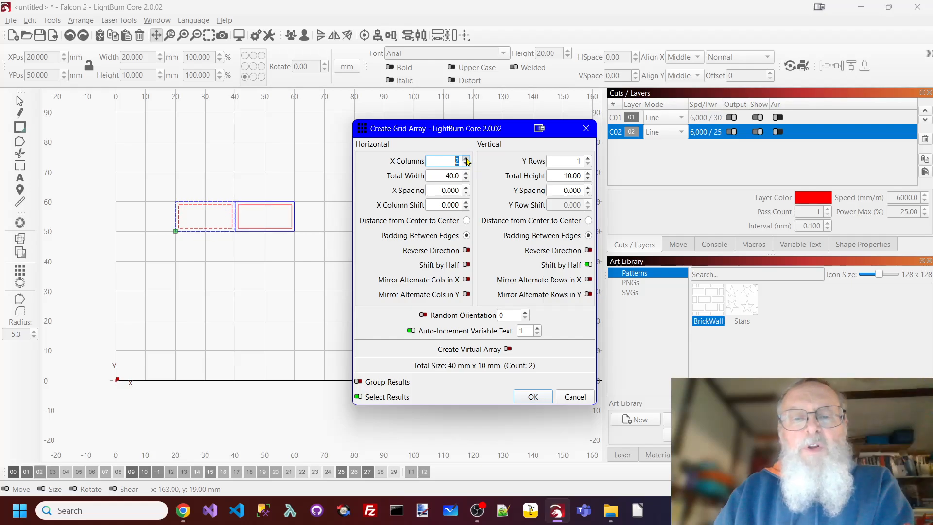
{"action": "left_click", "coordinate": [466, 159]}
{"action": "left_click", "coordinate": [466, 159]}
{"action": "left_click", "coordinate": [466, 159]}
{"action": "left_click_drag", "start_coordinate": [505, 136], "coordinate": [698, 160]}
{"action": "left_click", "coordinate": [780, 180]}
{"action": "left_click", "coordinate": [779, 181]}
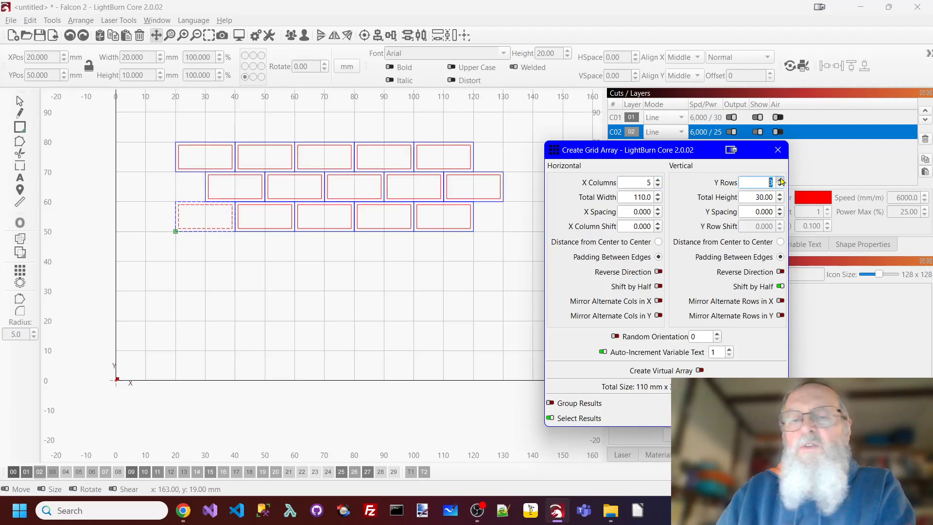
{"action": "left_click", "coordinate": [780, 180]}
{"action": "left_click", "coordinate": [779, 180]}
{"action": "left_click", "coordinate": [780, 180]}
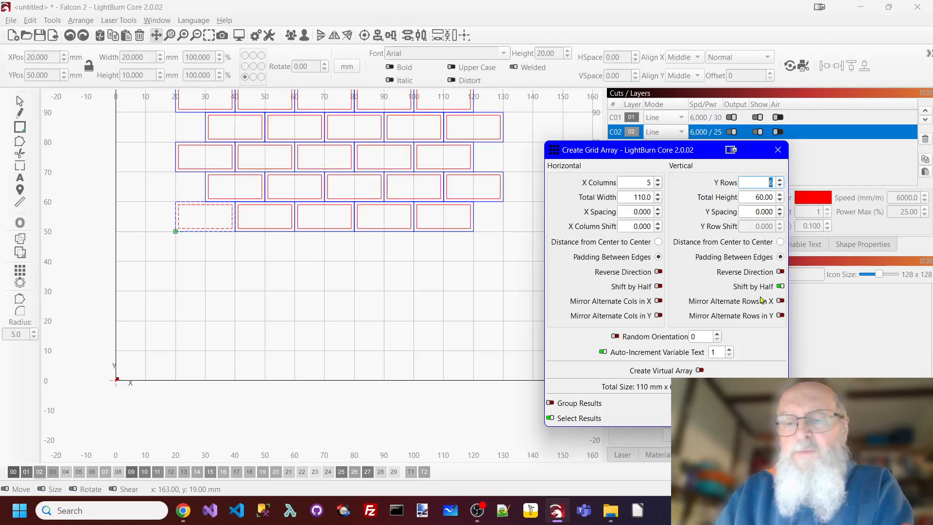
{"action": "left_click", "coordinate": [709, 411]}
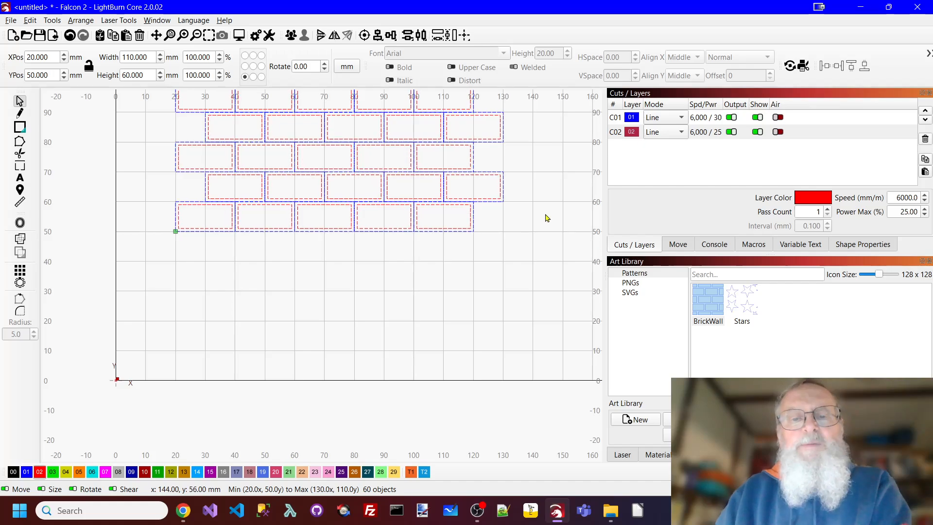
Measure the outer blue rectangle of the second brick in the top row
{"action": "left_click", "coordinate": [515, 183]}
{"action": "left_click", "coordinate": [209, 35]}
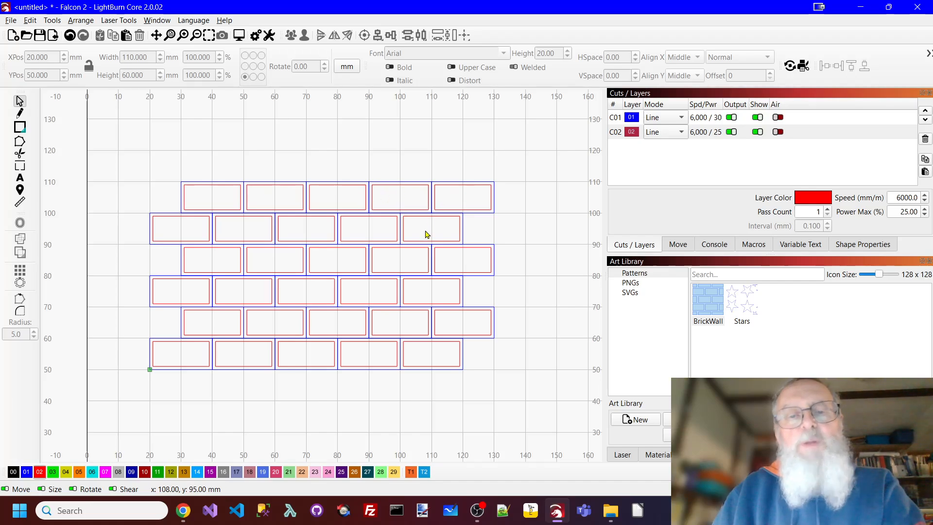
{"action": "left_click", "coordinate": [20, 201]}
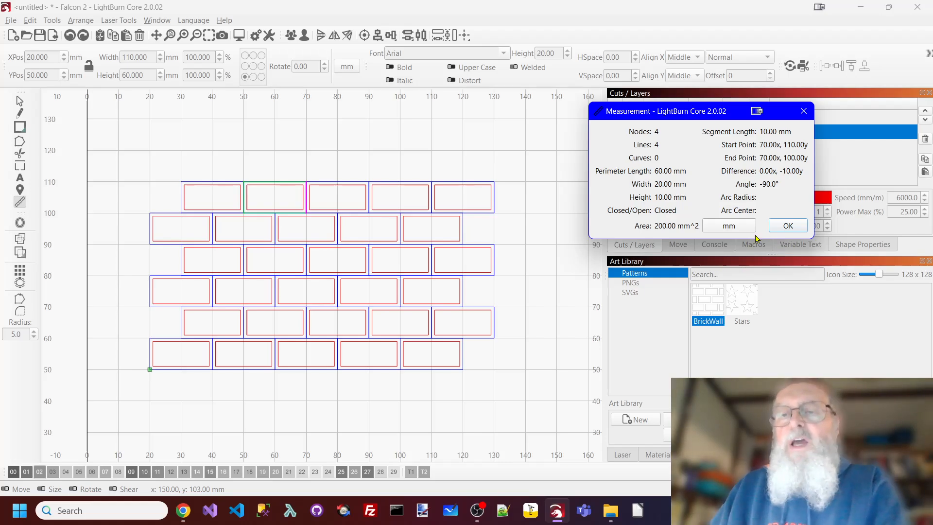
{"action": "left_click", "coordinate": [786, 225]}
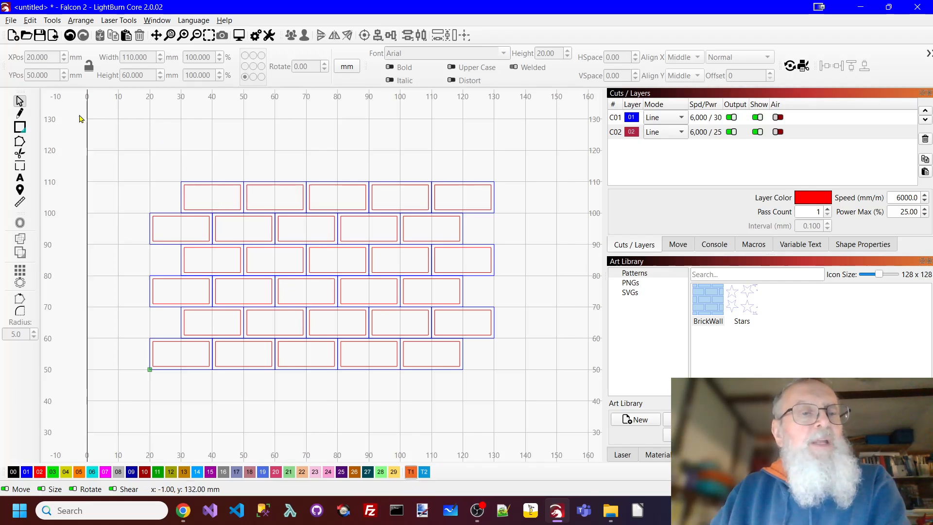
Draw a rectangle on tool layer T1 beside the brick array and set it to 40 × 40 mm
{"action": "scroll", "coordinate": [313, 141], "scroll_direction": "down", "scroll_amount": 1}
{"action": "scroll", "coordinate": [313, 141], "scroll_direction": "down", "scroll_amount": 2}
{"action": "left_click", "coordinate": [19, 127]}
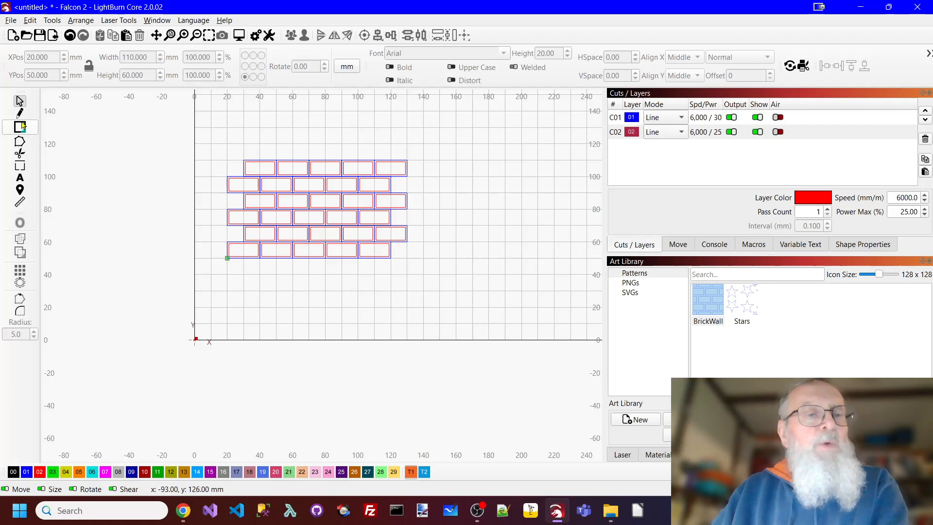
{"action": "left_click_drag", "start_coordinate": [438, 153], "coordinate": [557, 261]}
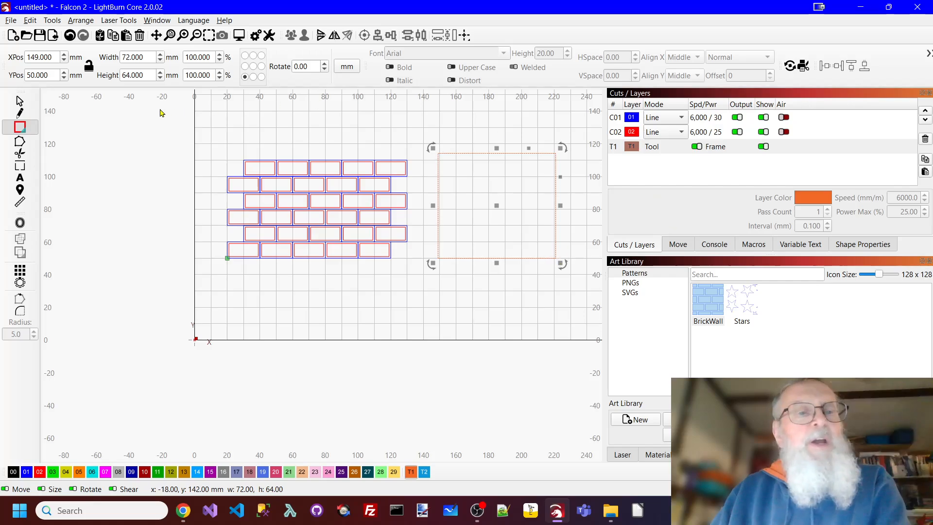
{"action": "left_click_drag", "start_coordinate": [147, 58], "coordinate": [89, 61]}
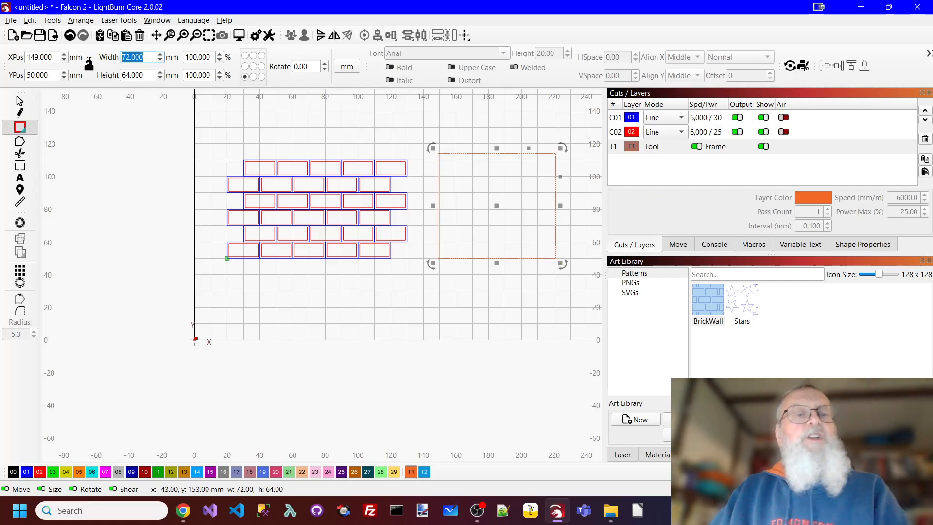
{"action": "type", "text": "40"}
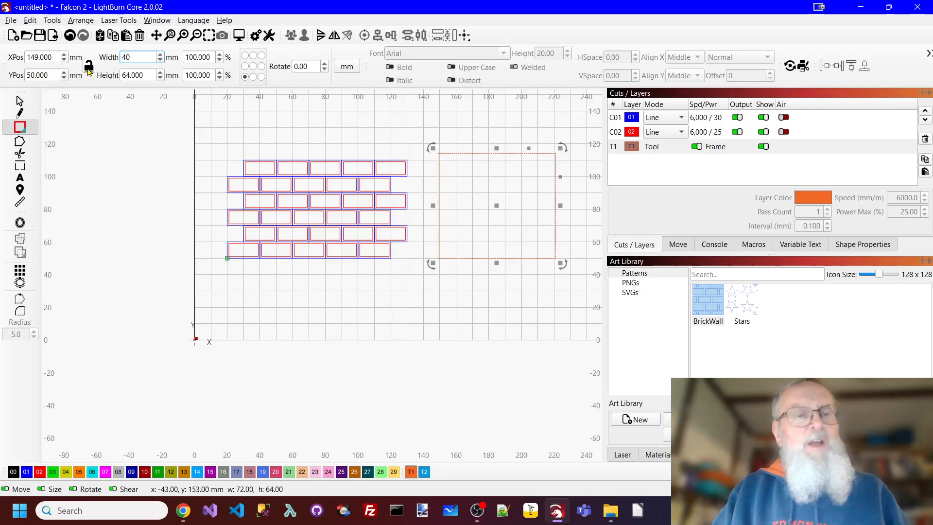
{"action": "key", "text": "Tab"}
{"action": "type", "text": "40"}
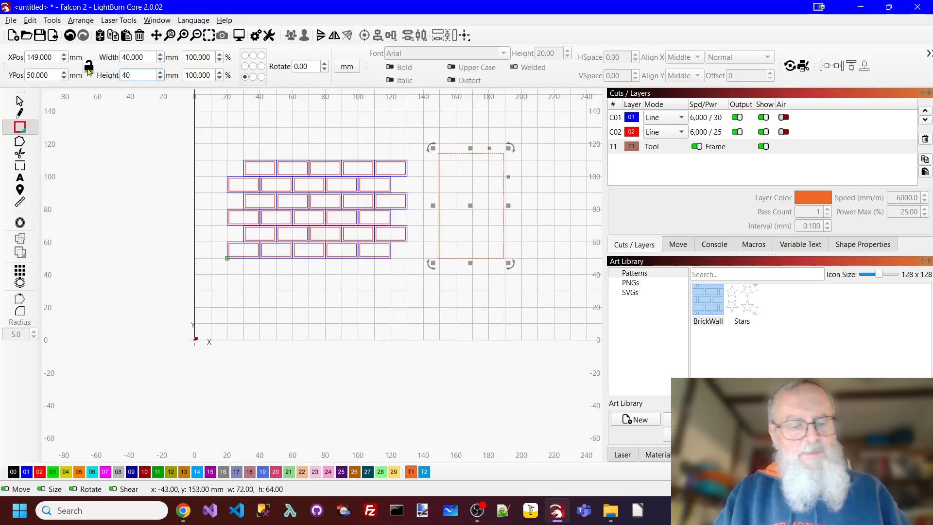
{"action": "key", "text": "Tab"}
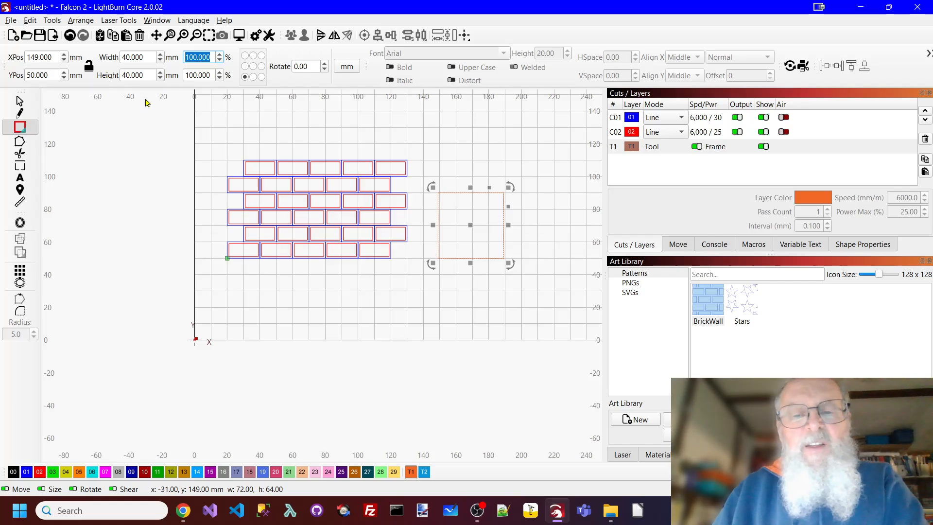
{"action": "left_click", "coordinate": [371, 130]}
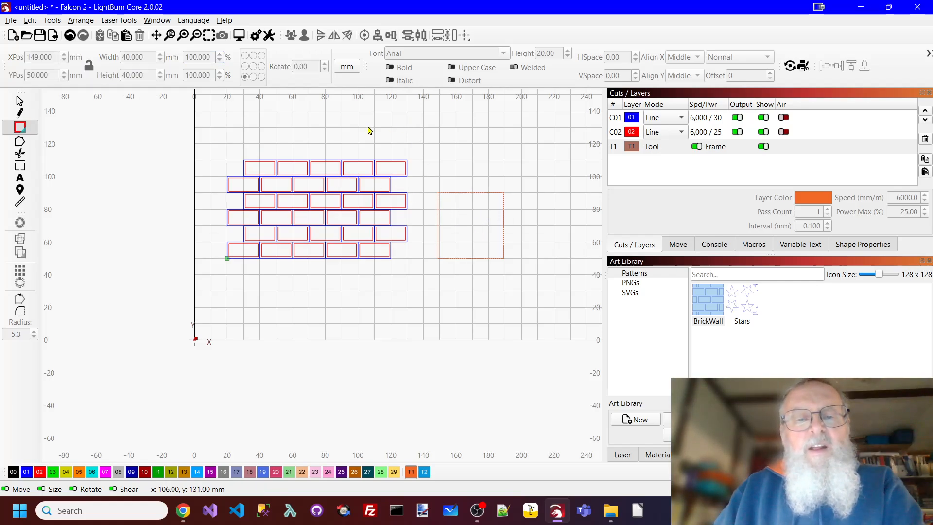
{"action": "left_click_drag", "start_coordinate": [192, 128], "coordinate": [422, 286]}
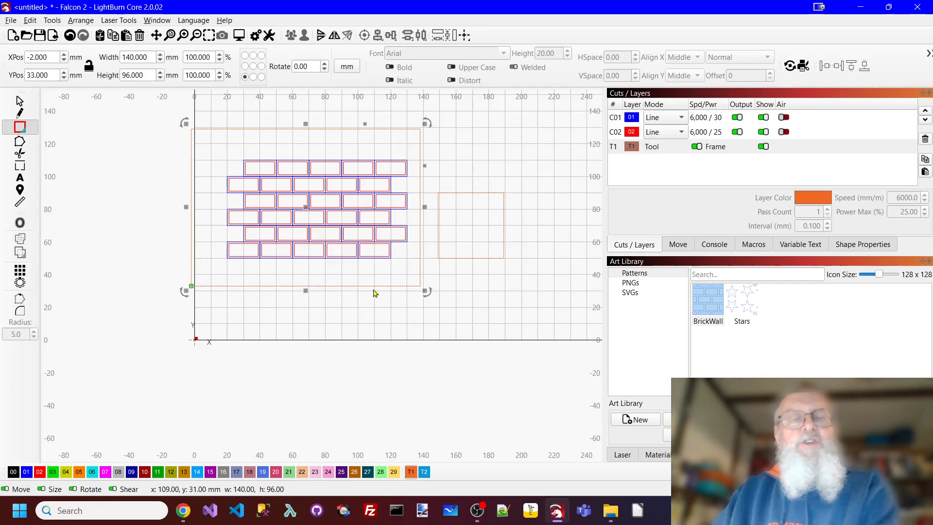
{"action": "key", "text": "Delete"}
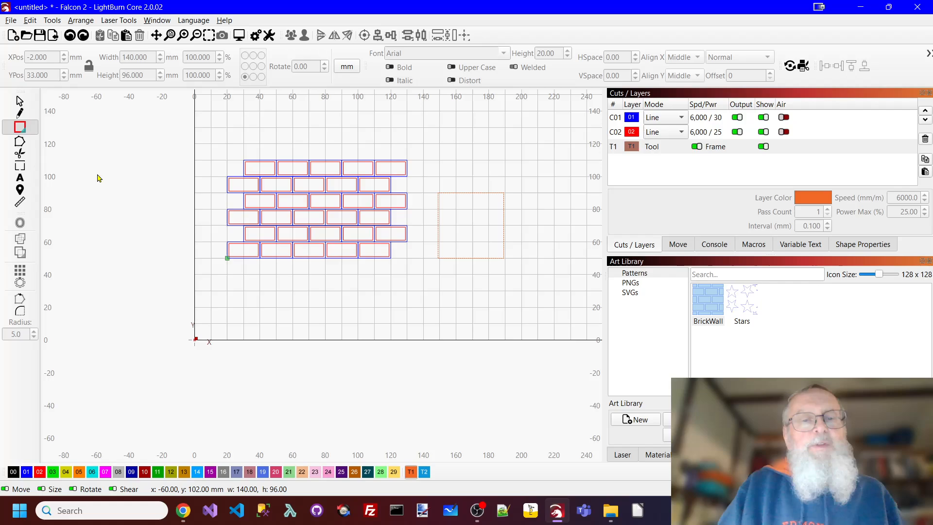
Select all the bricks in the array and group them into one object
{"action": "left_click", "coordinate": [19, 100]}
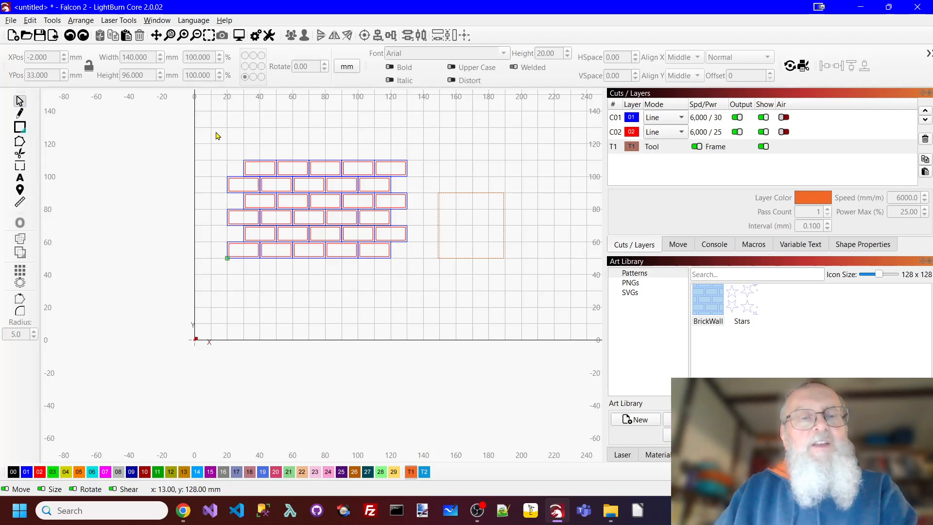
{"action": "left_click_drag", "start_coordinate": [217, 135], "coordinate": [422, 292]}
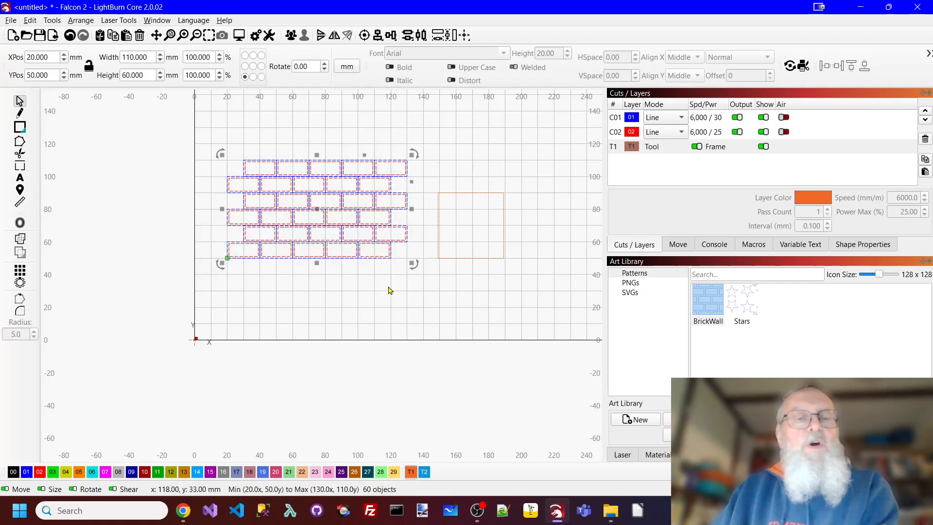
{"action": "right_click", "coordinate": [352, 262]}
{"action": "left_click", "coordinate": [376, 370]}
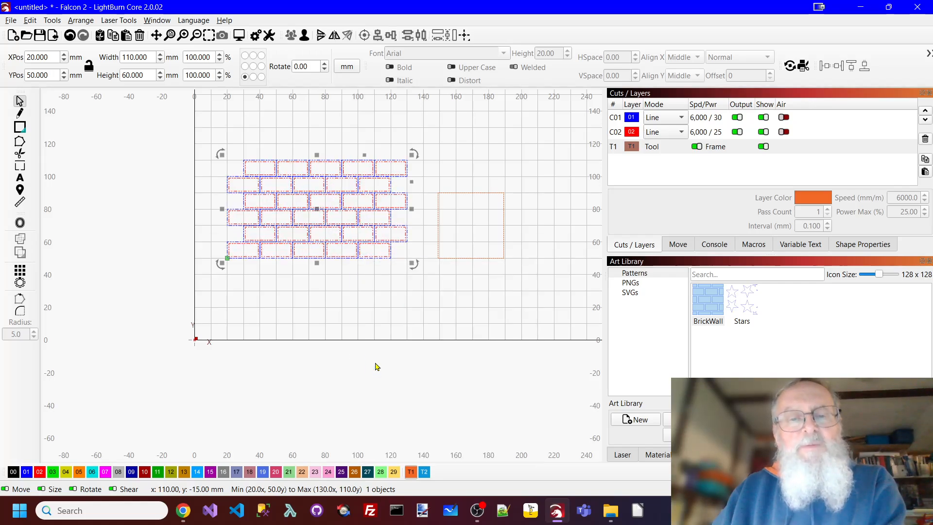
Align the T1 square with the brick group so the square is centred horizontally over the bricks
{"action": "left_click", "coordinate": [504, 226]}
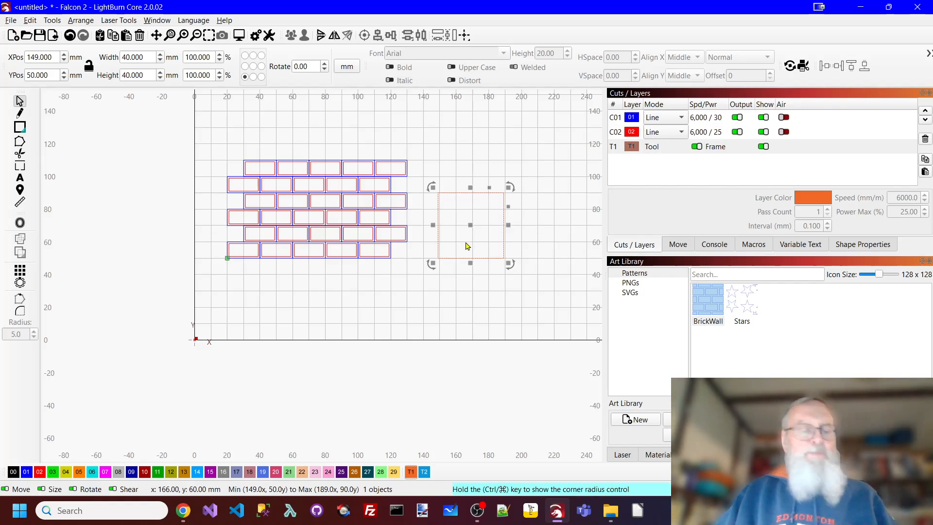
{"action": "left_click", "coordinate": [321, 163], "text": "shift"}
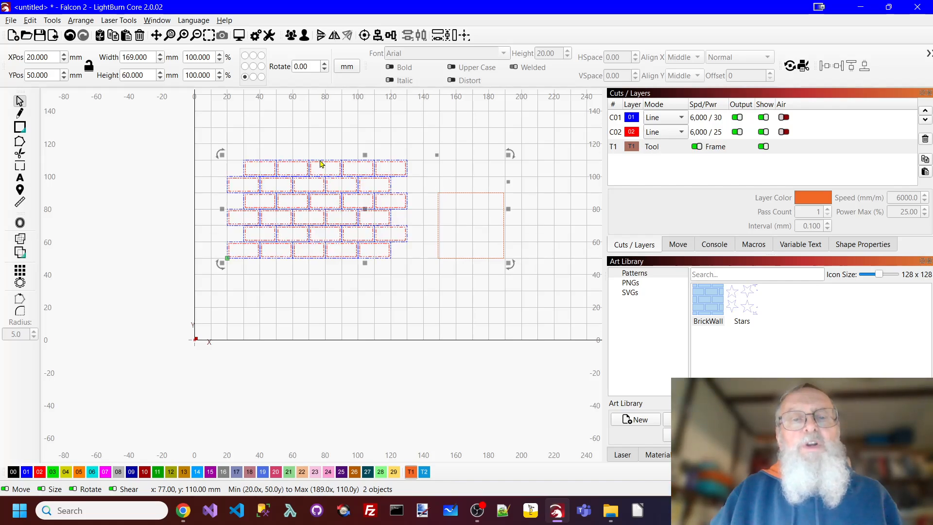
{"action": "left_click", "coordinate": [378, 36]}
{"action": "left_click", "coordinate": [418, 57]}
{"action": "left_click", "coordinate": [450, 127]}
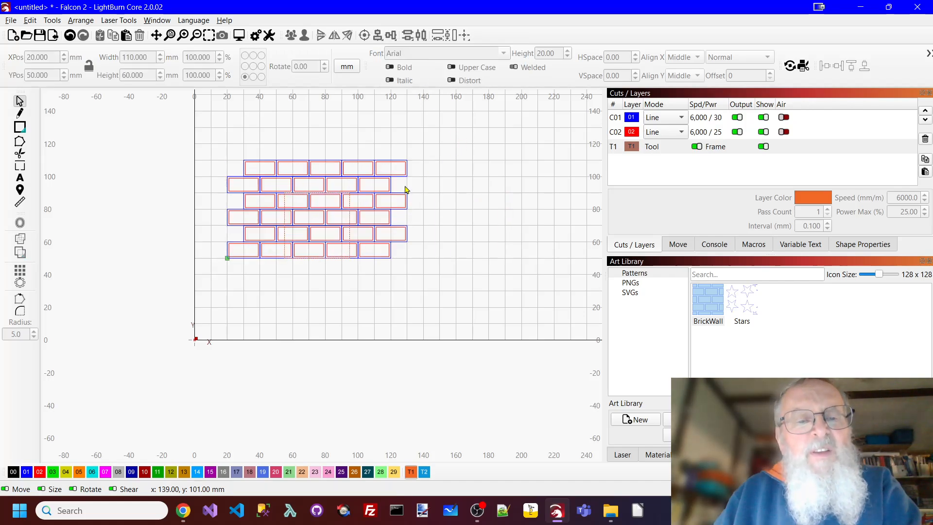
Shift the T1 square left to X 50 mm so its left edge lies exactly on a vertical brick joint
{"action": "scroll", "coordinate": [300, 240], "scroll_direction": "up", "scroll_amount": 3}
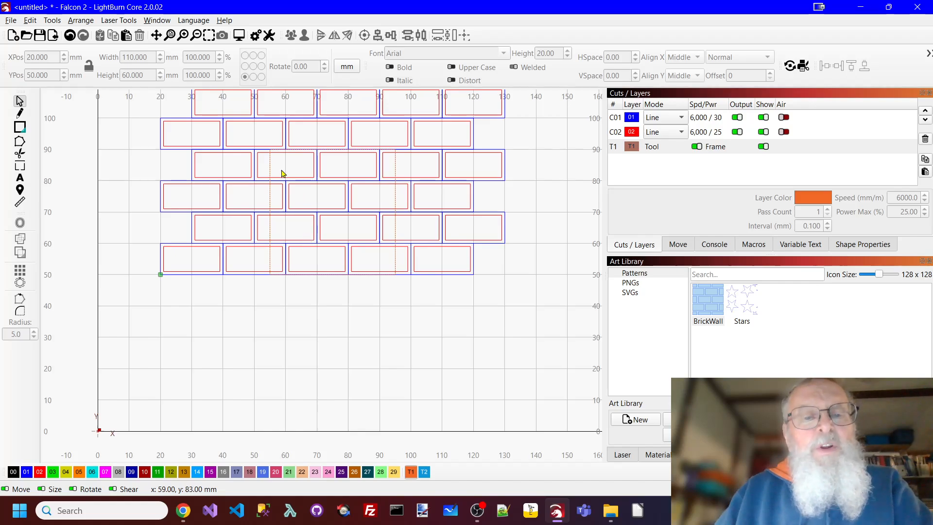
{"action": "left_click", "coordinate": [270, 169]}
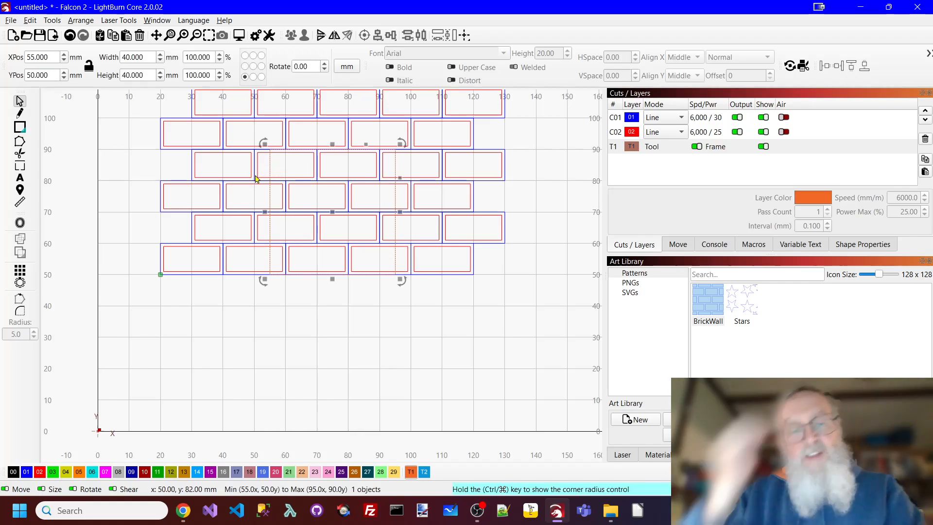
{"action": "scroll", "coordinate": [294, 180], "scroll_direction": "up", "scroll_amount": 4}
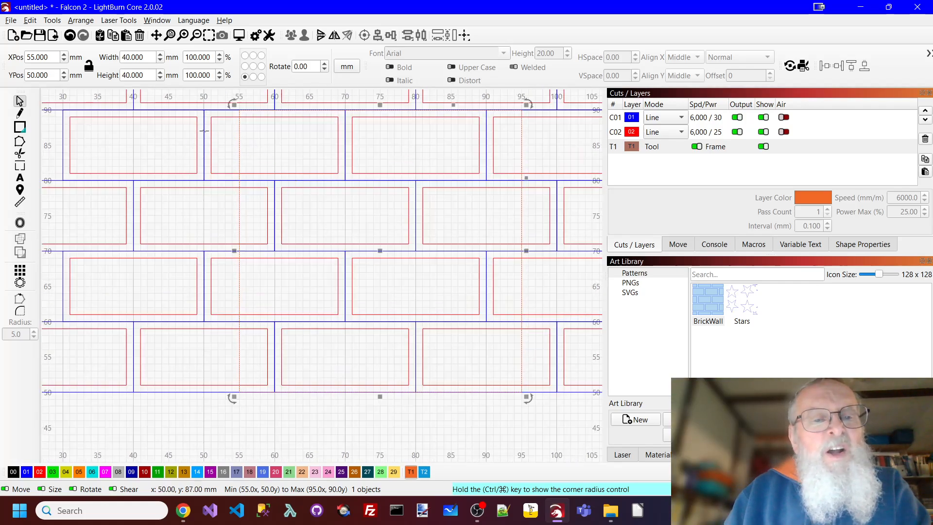
{"action": "scroll", "coordinate": [345, 196], "scroll_direction": "down", "scroll_amount": 1}
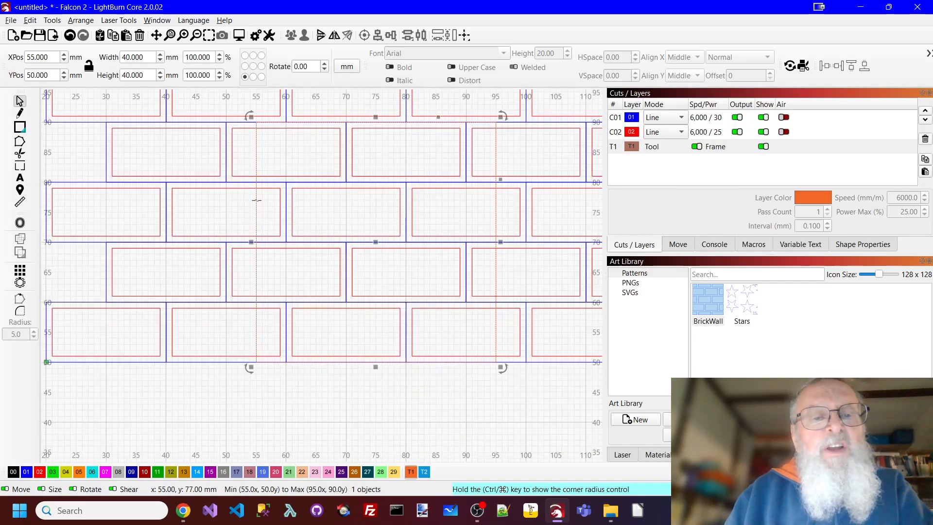
{"action": "key", "text": "Left"}
{"action": "key", "text": "Left"}
{"action": "key", "text": "Left"}
{"action": "key", "text": "Left"}
{"action": "key", "text": "Left"}
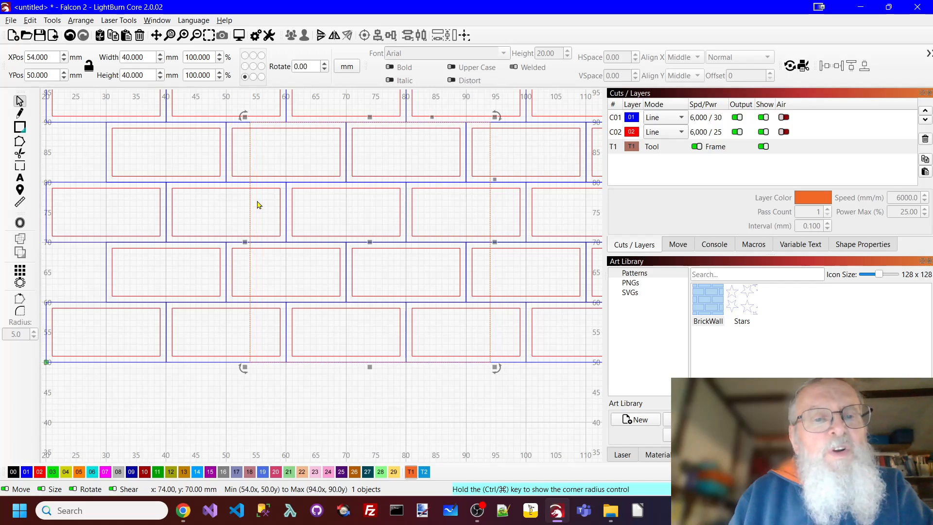
{"action": "key", "text": "Left"}
{"action": "key", "text": "Left"}
{"action": "key", "text": "Left"}
{"action": "key", "text": "Left"}
{"action": "key", "text": "Left"}
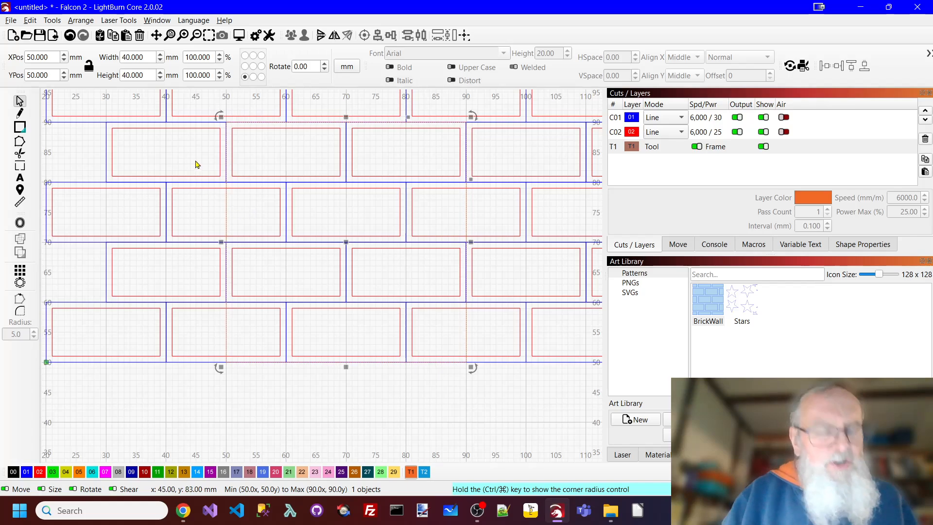
{"action": "scroll", "coordinate": [221, 148], "scroll_direction": "up", "scroll_amount": 6}
{"action": "scroll", "coordinate": [231, 150], "scroll_direction": "up", "scroll_amount": 12}
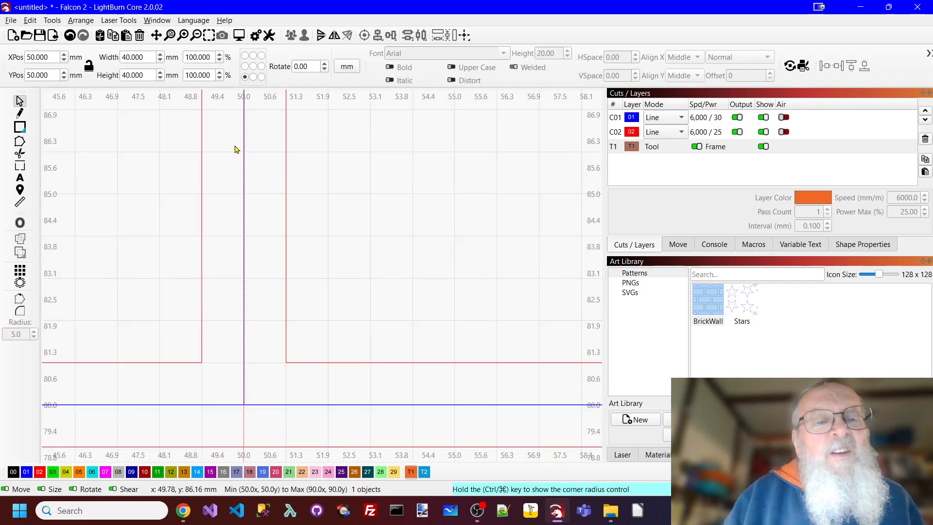
{"action": "scroll", "coordinate": [246, 161], "scroll_direction": "down", "scroll_amount": 18}
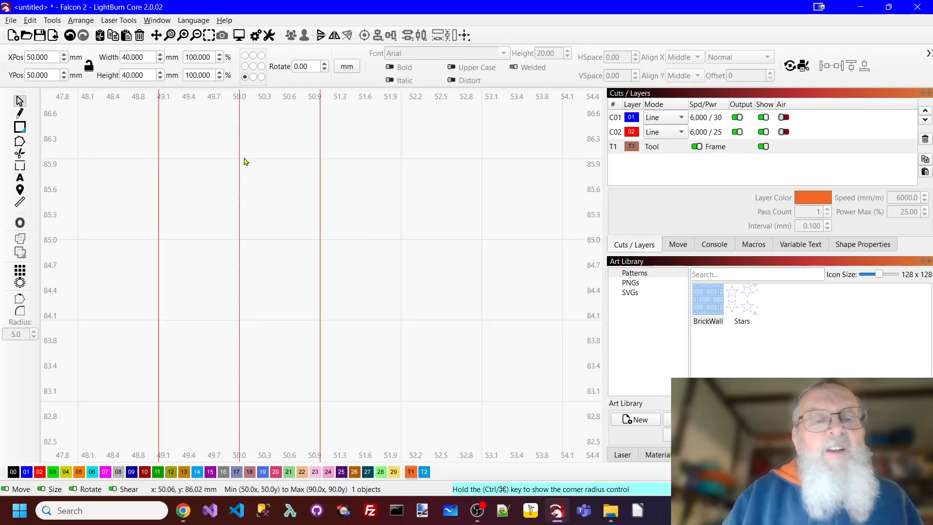
{"action": "scroll", "coordinate": [249, 165], "scroll_direction": "down", "scroll_amount": 2}
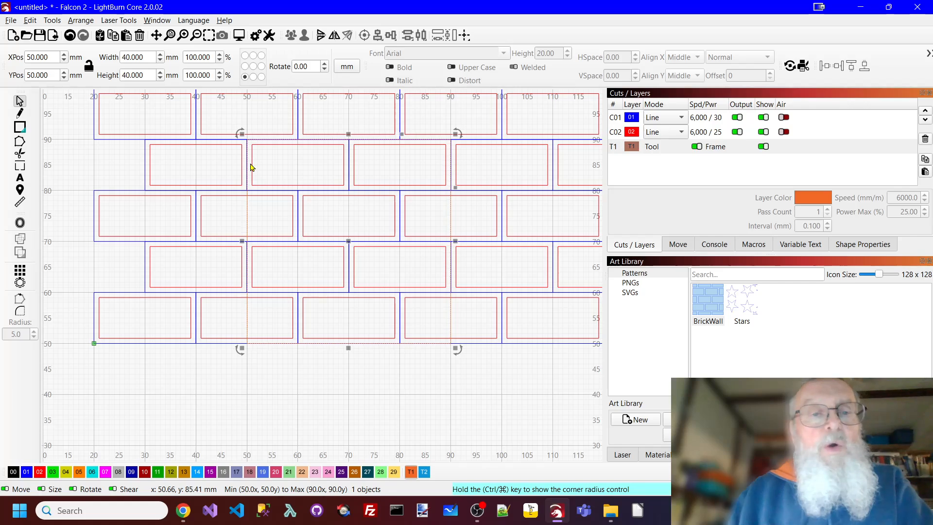
Shift the T1 square up to Y 55 mm so its horizontal edges cut through the middle of the brick rows
{"action": "scroll", "coordinate": [251, 168], "scroll_direction": "up", "scroll_amount": 4}
{"action": "scroll", "coordinate": [285, 225], "scroll_direction": "down", "scroll_amount": 5}
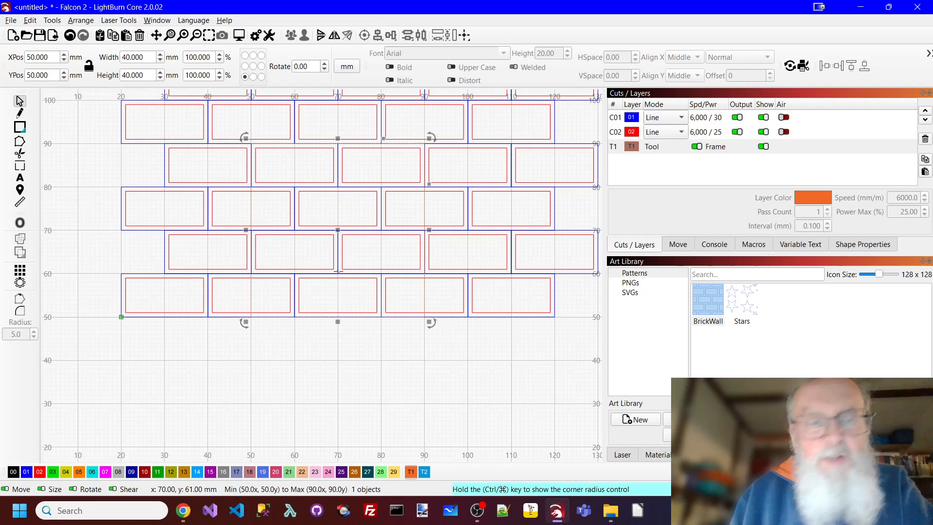
{"action": "key", "text": "Up"}
{"action": "key", "text": "Up"}
{"action": "key", "text": "Up"}
{"action": "key", "text": "Up"}
{"action": "key", "text": "Up"}
{"action": "key", "text": "Up"}
{"action": "key", "text": "Up"}
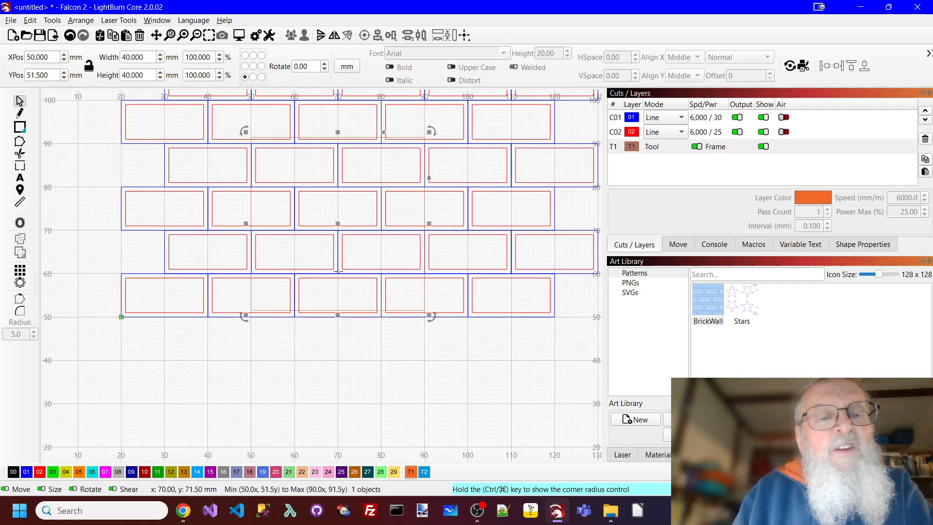
{"action": "key", "text": "Up"}
{"action": "key", "text": "Up"}
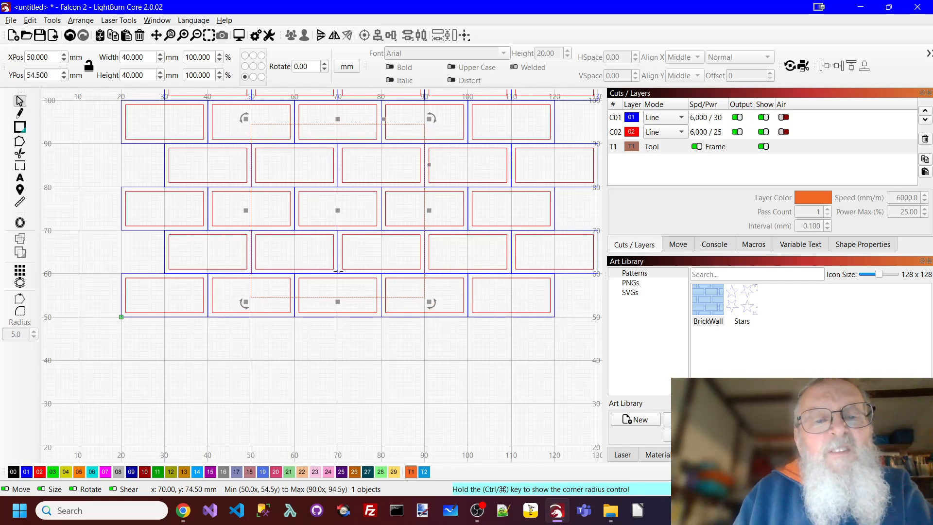
{"action": "key", "text": "Up"}
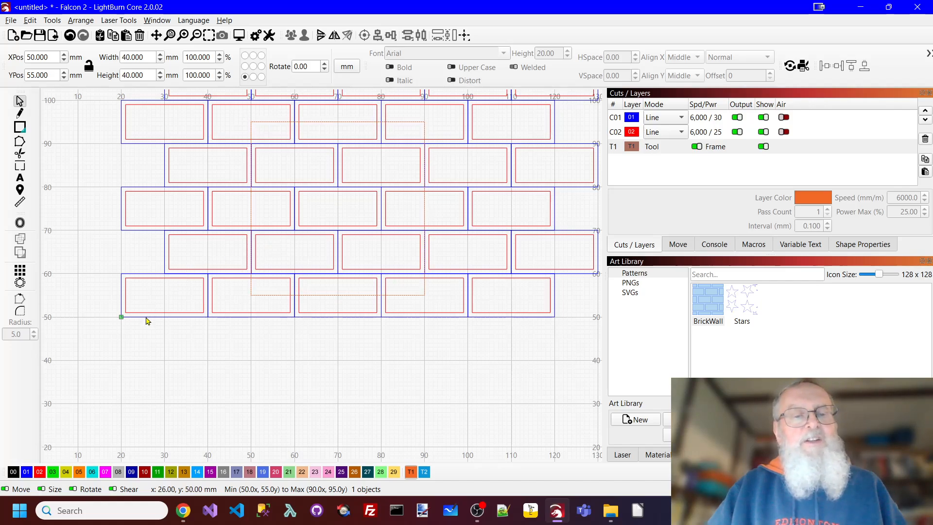
Select the T1 square and the brick group together and apply the Boolean Assistant's Subtract A - B to them
{"action": "key", "text": "ctrl+a"}
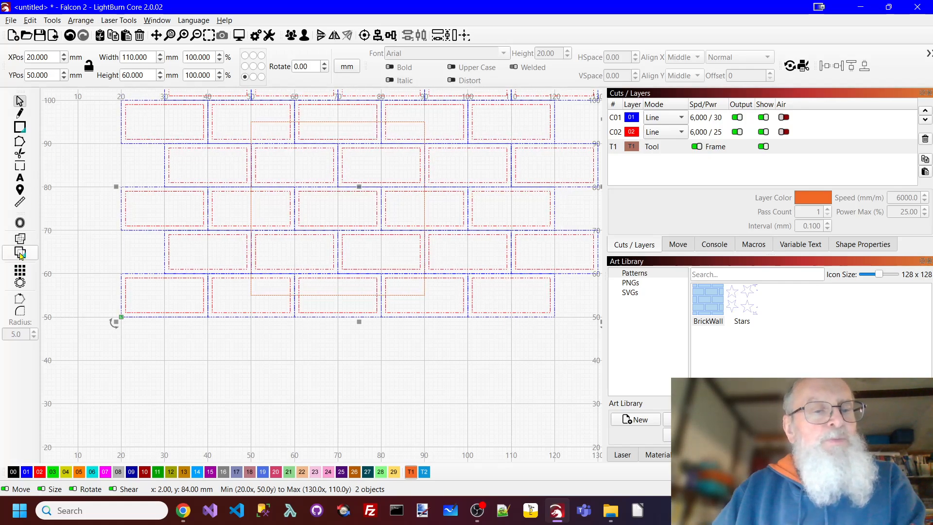
{"action": "left_click", "coordinate": [52, 21]}
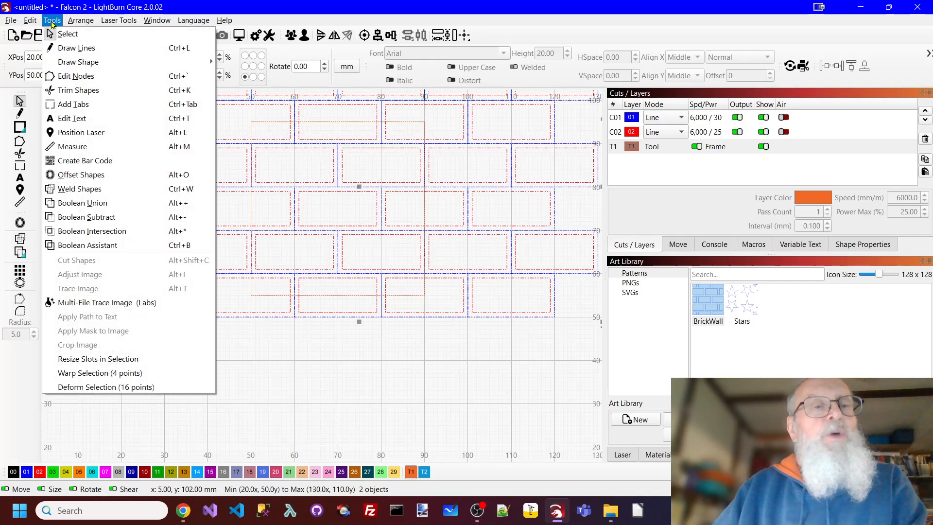
{"action": "left_click", "coordinate": [87, 245]}
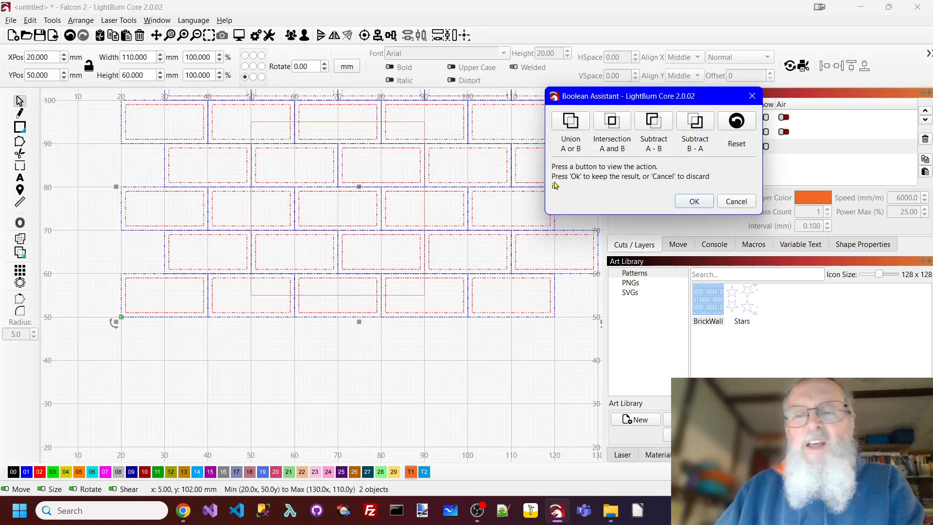
{"action": "left_click", "coordinate": [654, 123]}
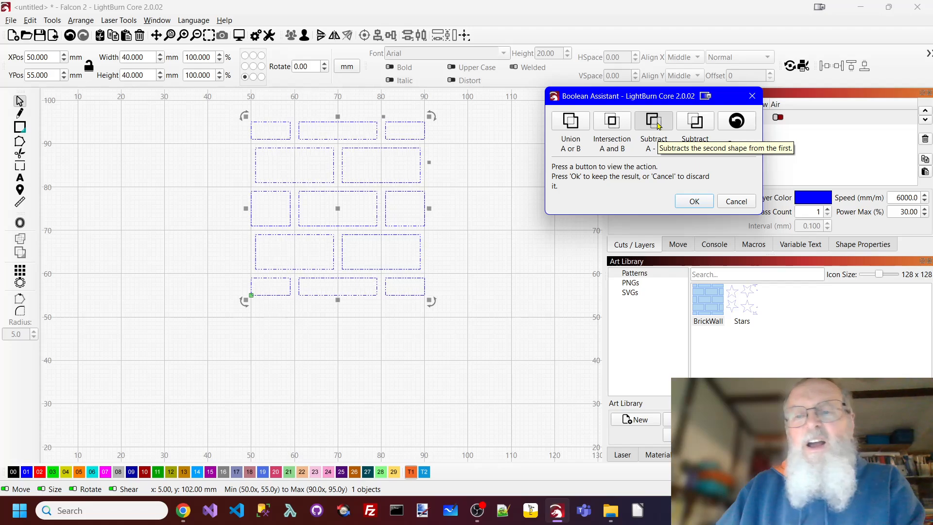
{"action": "left_click", "coordinate": [694, 201]}
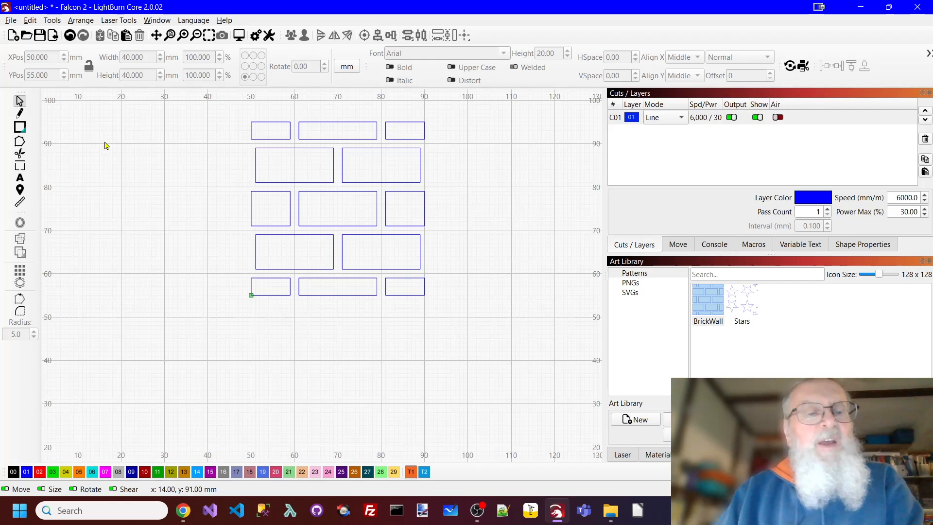
Measure the cut bricks at the tile's edges, in the middle row and along the lower row
{"action": "left_click", "coordinate": [20, 202]}
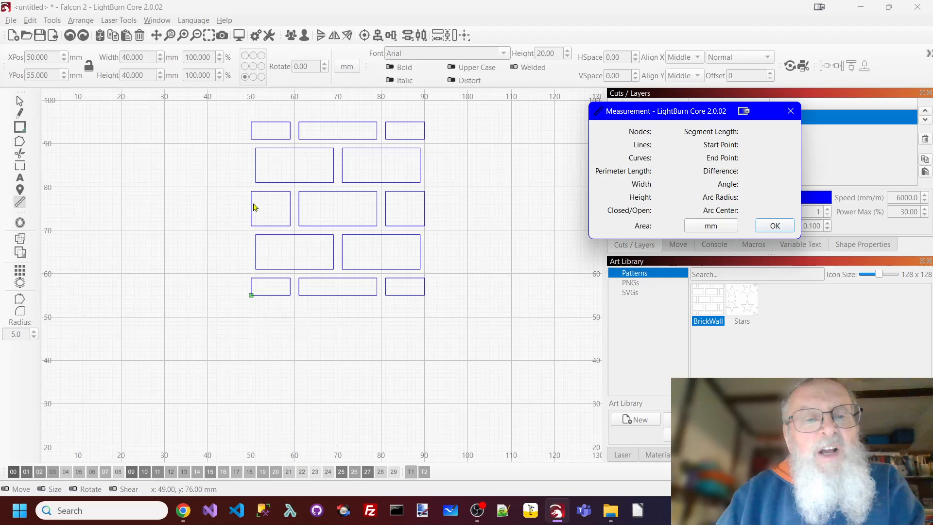
{"action": "mouse_move", "coordinate": [269, 191]}
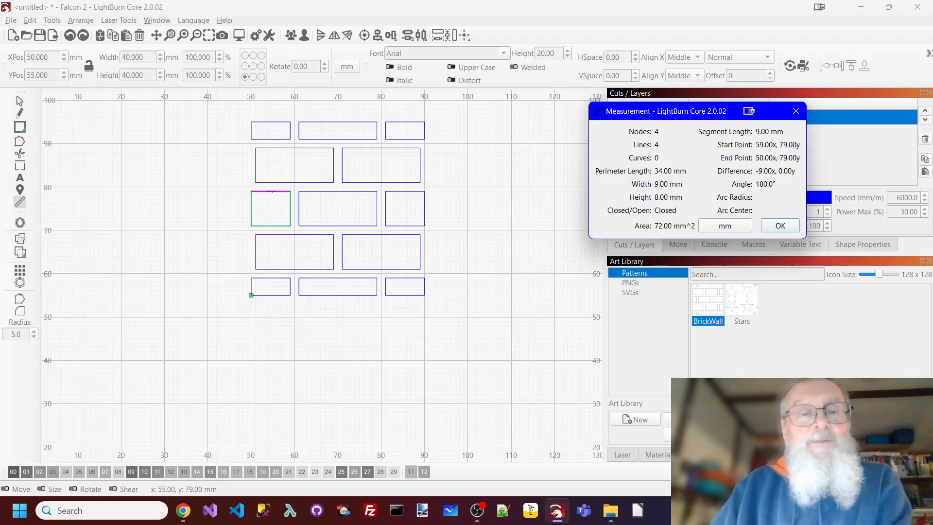
{"action": "mouse_move", "coordinate": [252, 278]}
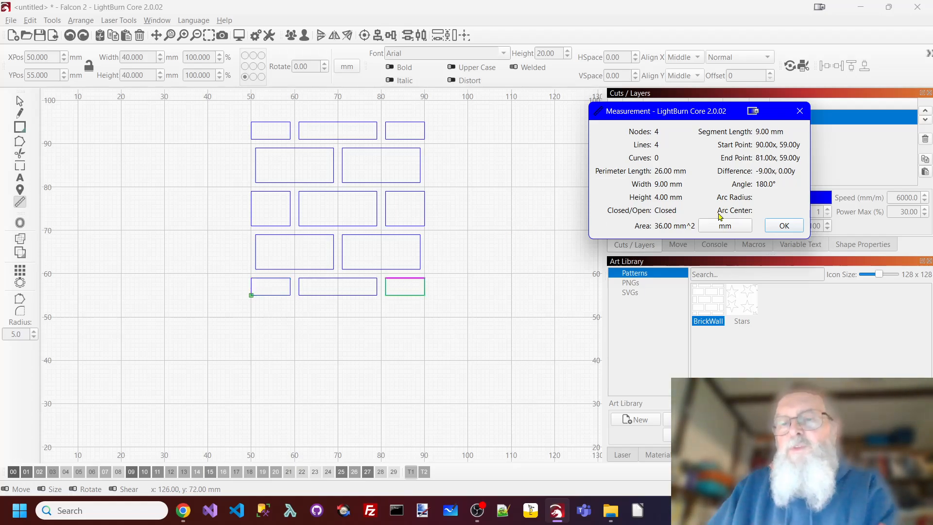
{"action": "left_click", "coordinate": [783, 225]}
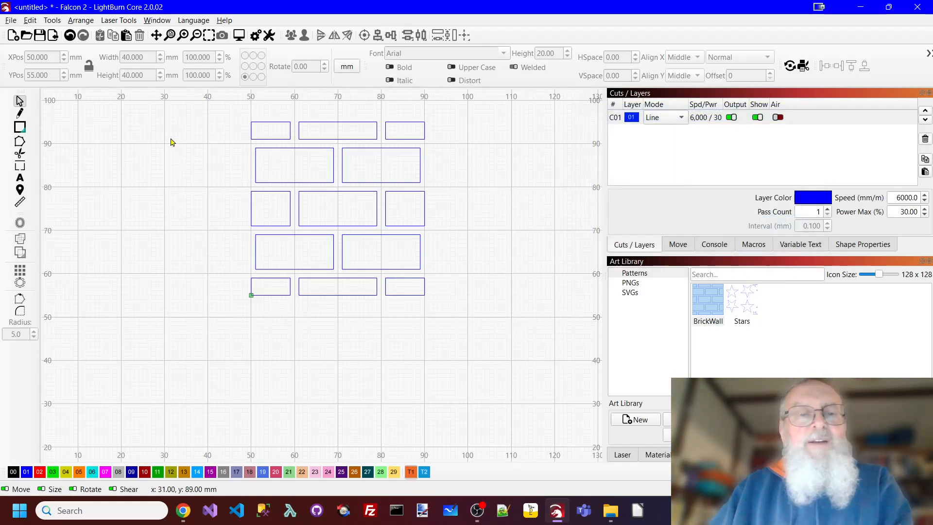
Move the brick tile closer to the origin, placing its lower-left corner at X 20 mm and Y 30 mm
{"action": "left_click", "coordinate": [270, 127]}
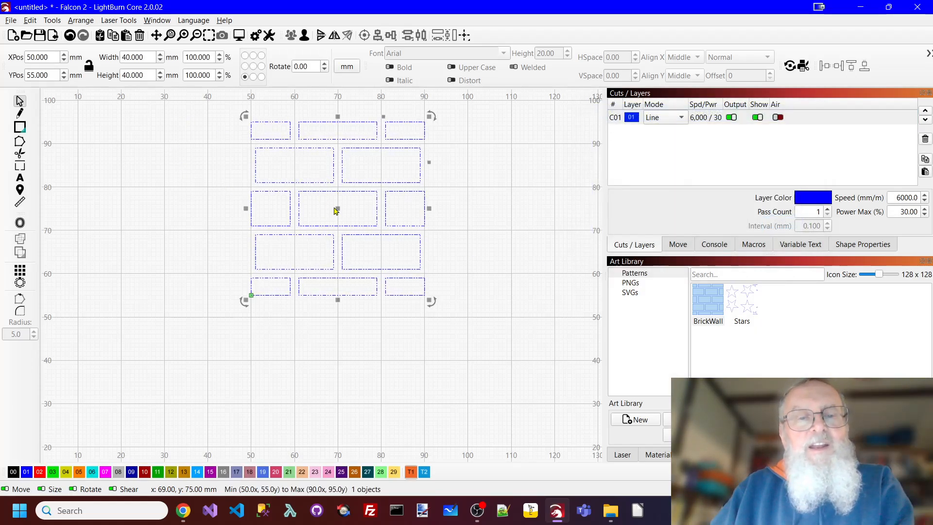
{"action": "left_click_drag", "start_coordinate": [335, 208], "coordinate": [200, 312]}
{"action": "scroll", "coordinate": [192, 313], "scroll_direction": "down", "scroll_amount": 5}
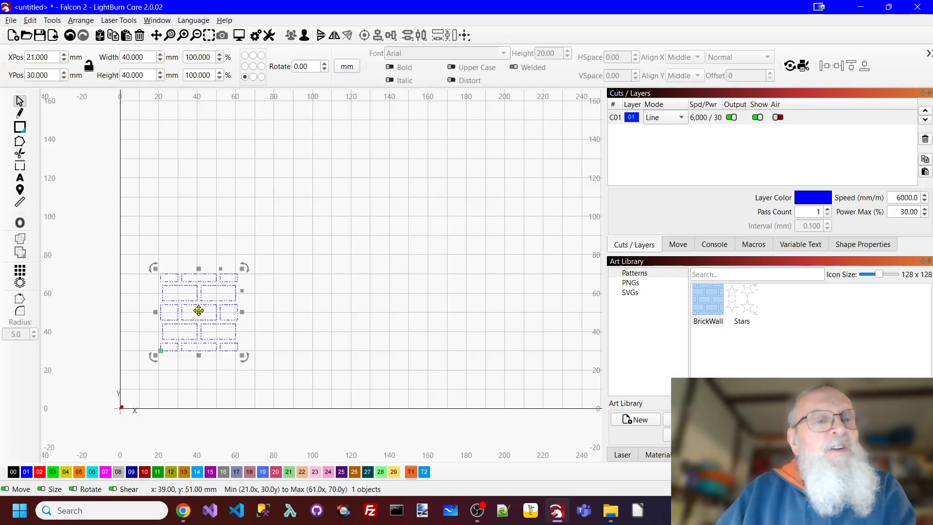
{"action": "left_click", "coordinate": [55, 57]}
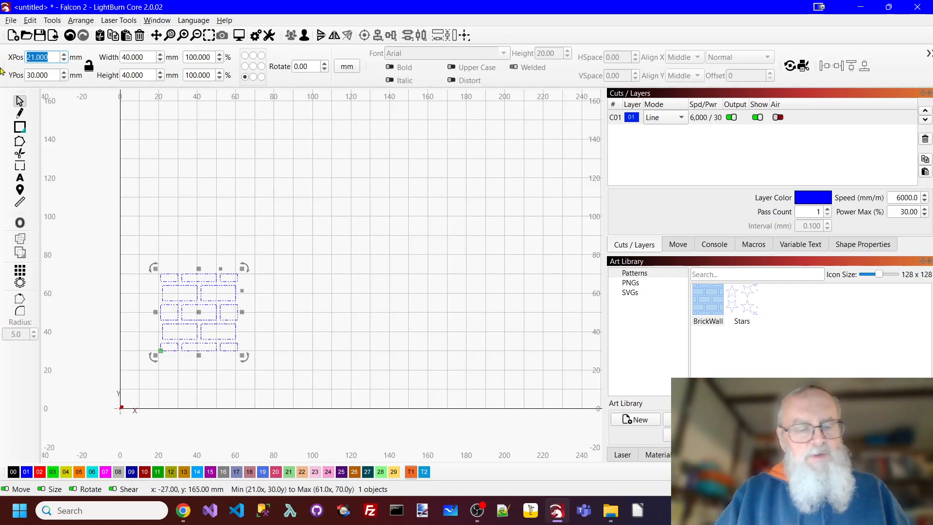
{"action": "type", "text": "20"}
{"action": "key", "text": "Tab"}
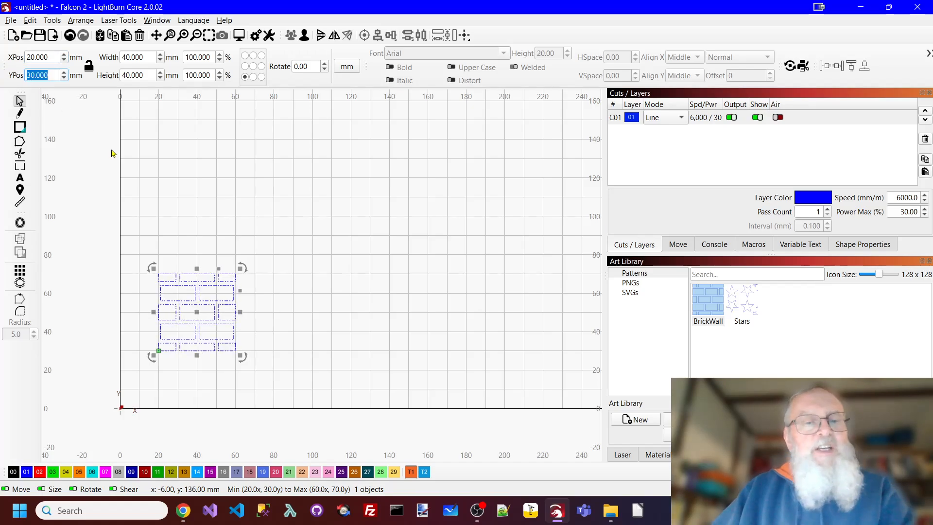
Create a grid array of the brick tile with 3 columns and 3 rows, turning off the vertical Shift by Half
{"action": "left_click", "coordinate": [20, 270]}
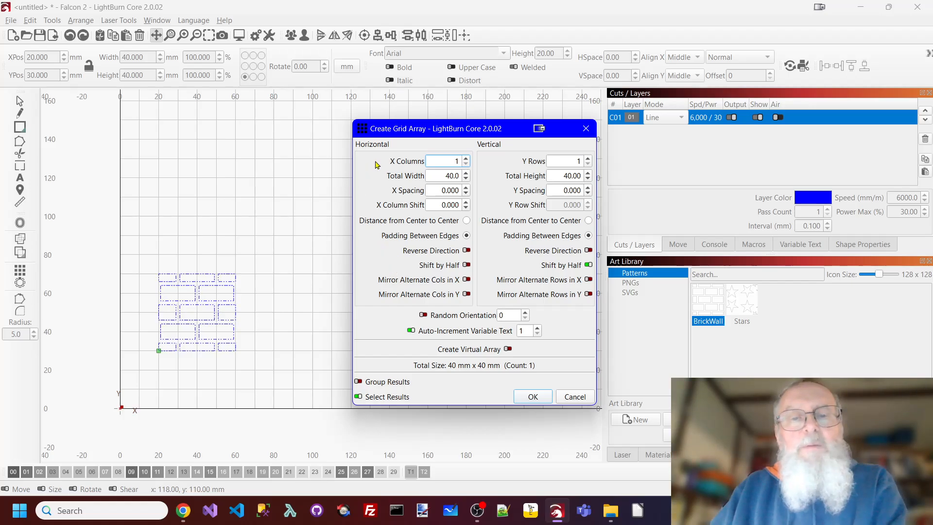
{"action": "left_click", "coordinate": [589, 265]}
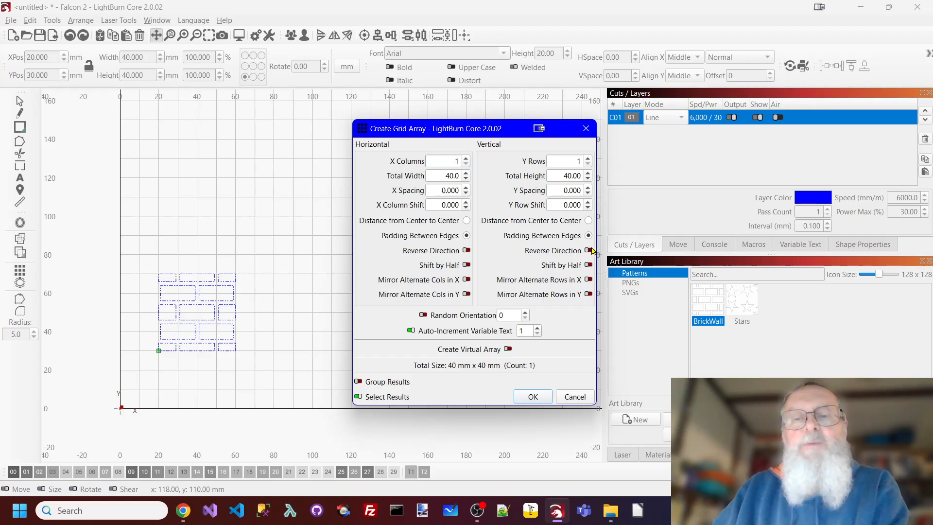
{"action": "left_click", "coordinate": [466, 159]}
{"action": "left_click", "coordinate": [466, 159]}
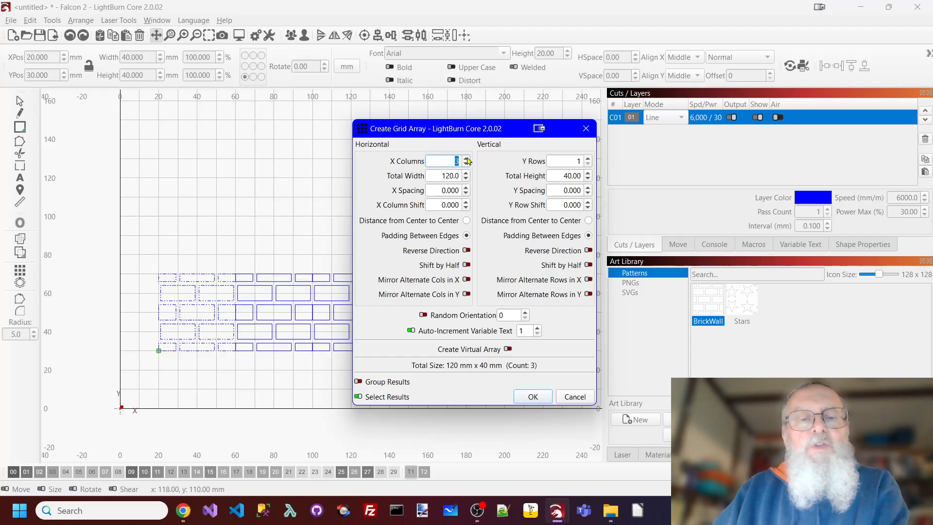
{"action": "left_click", "coordinate": [589, 158]}
{"action": "left_click", "coordinate": [589, 159]}
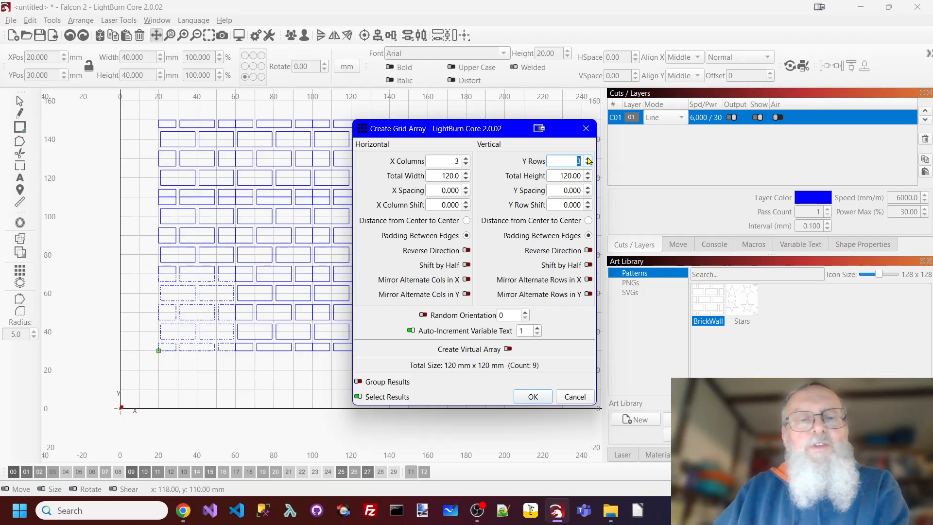
{"action": "left_click", "coordinate": [532, 397]}
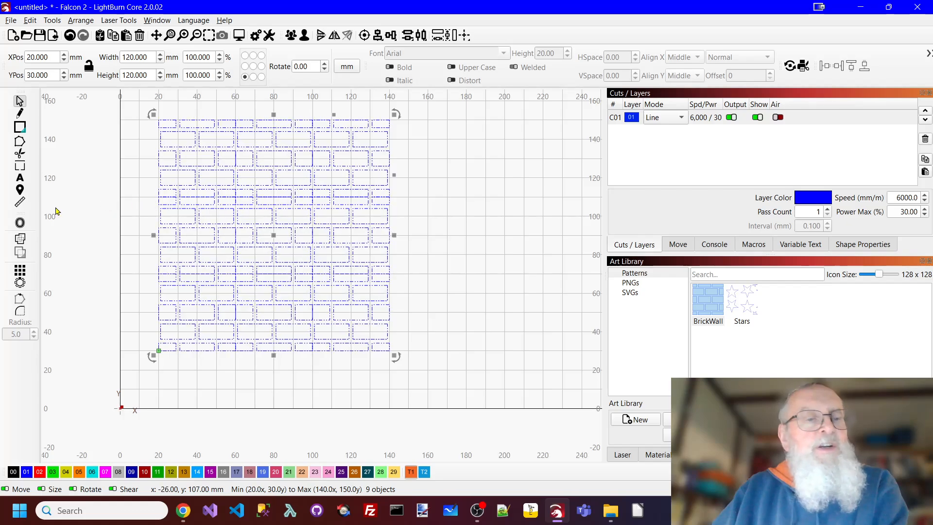
Deselect the array and change the mode of layer C01 to Fill
{"action": "left_click", "coordinate": [487, 177]}
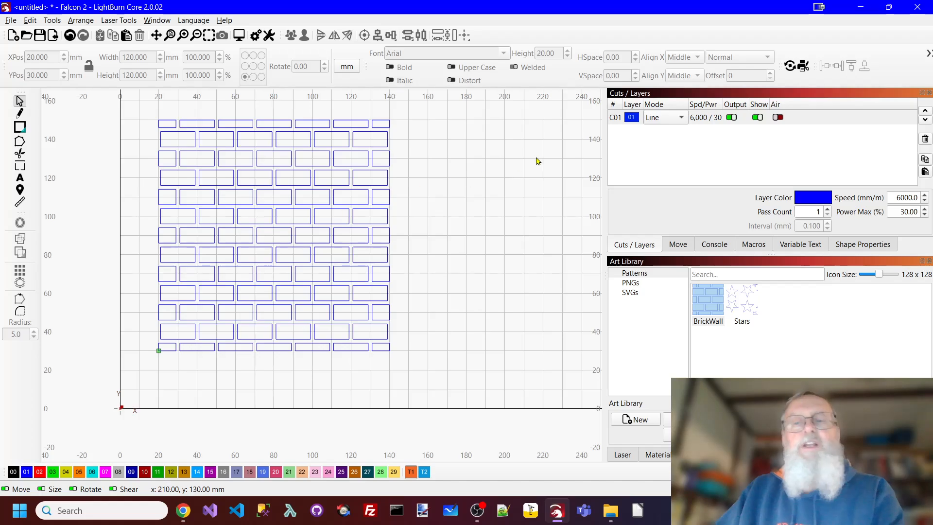
{"action": "left_click", "coordinate": [680, 117]}
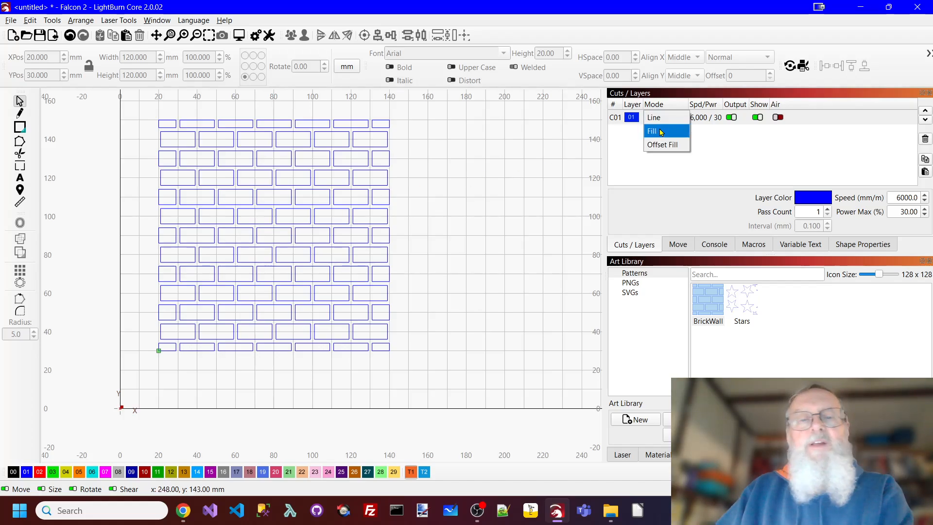
{"action": "left_click", "coordinate": [661, 132]}
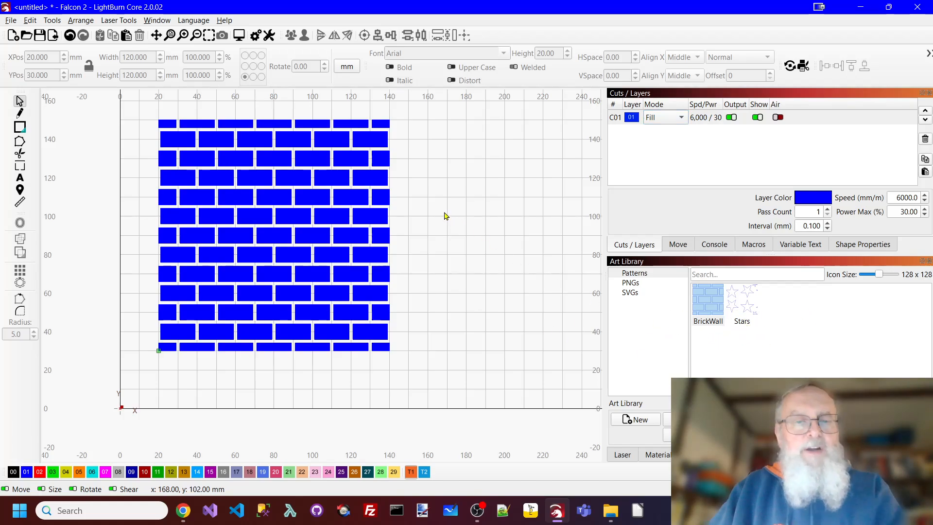
Undo the fill mode and the 3 × 3 grid array, then deselect the brick tile
{"action": "key", "text": "ctrl+z"}
{"action": "key", "text": "ctrl+z"}
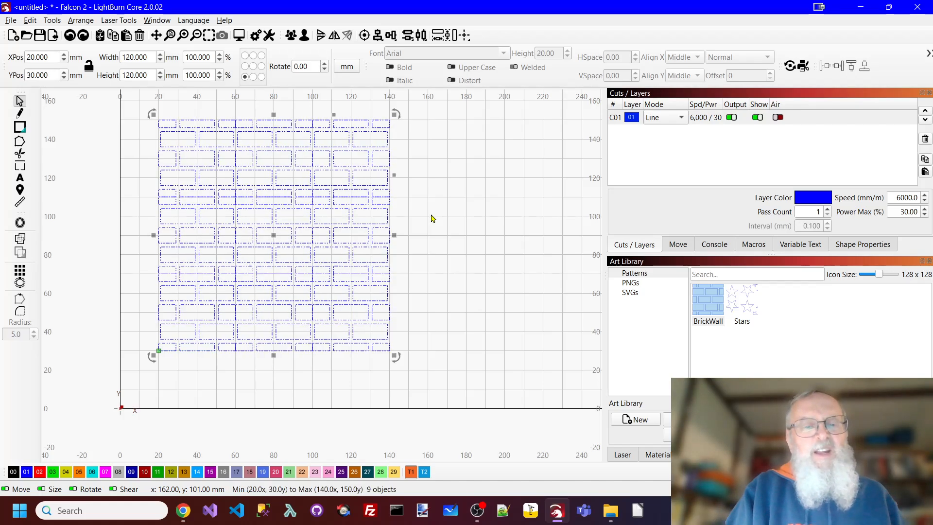
{"action": "key", "text": "ctrl+z"}
{"action": "left_click", "coordinate": [375, 225]}
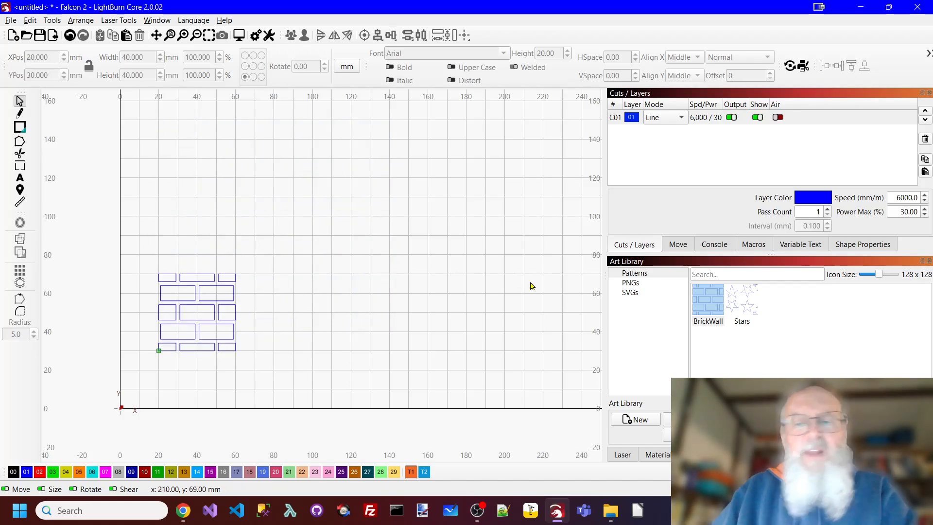
Delete the existing BrickWall graphic from the Patterns art library
{"action": "right_click", "coordinate": [709, 294]}
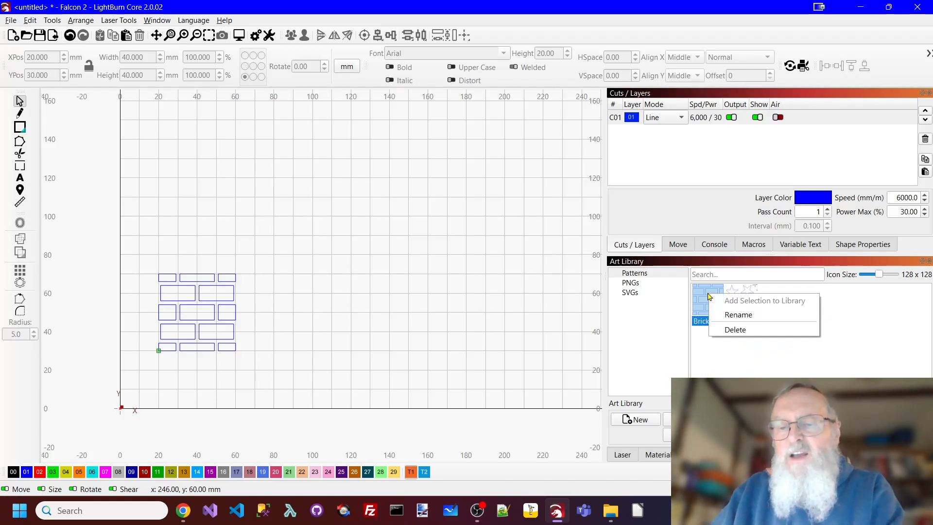
{"action": "left_click", "coordinate": [729, 330]}
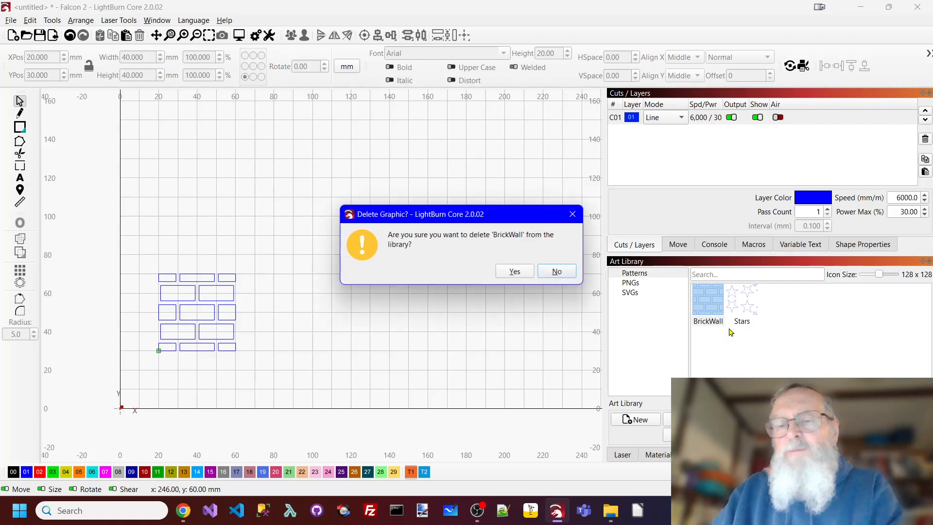
{"action": "left_click", "coordinate": [519, 273]}
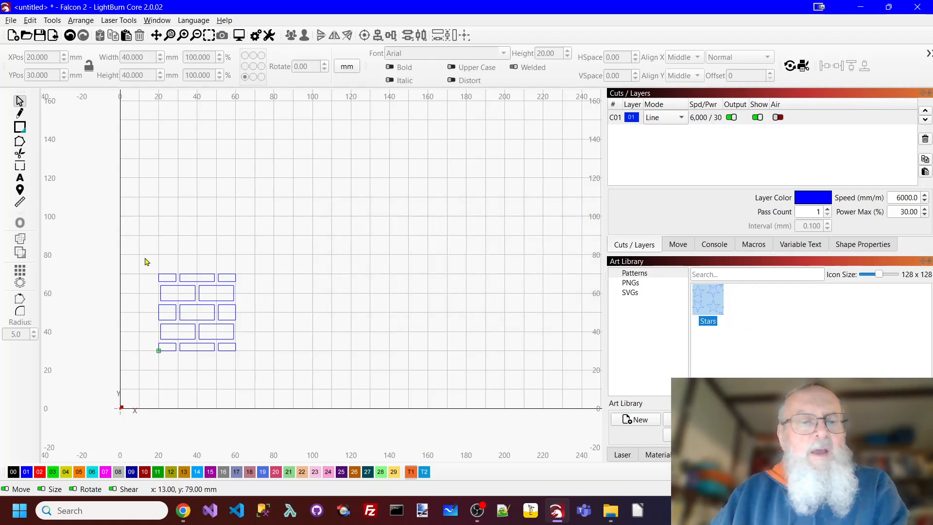
Select the brick tile and add it to the Patterns art library under the name BrickWall
{"action": "left_click", "coordinate": [169, 277]}
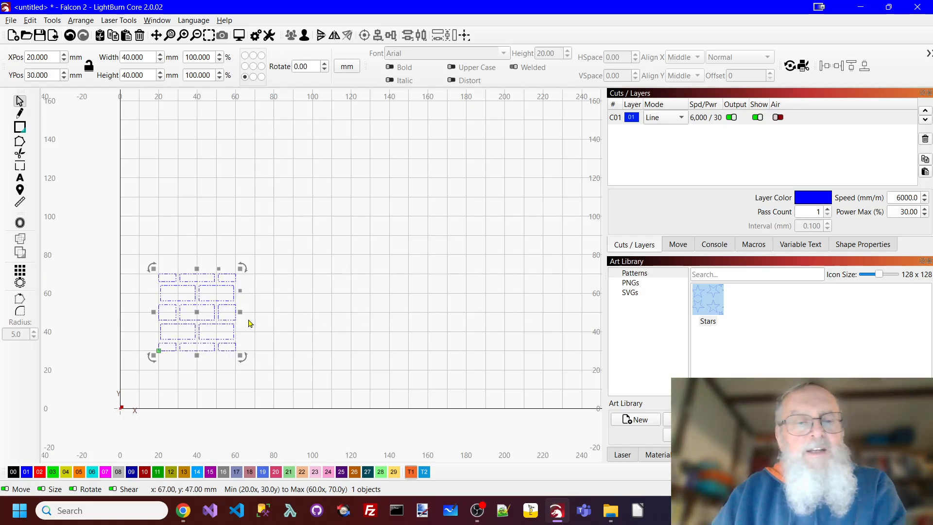
{"action": "right_click", "coordinate": [760, 318]}
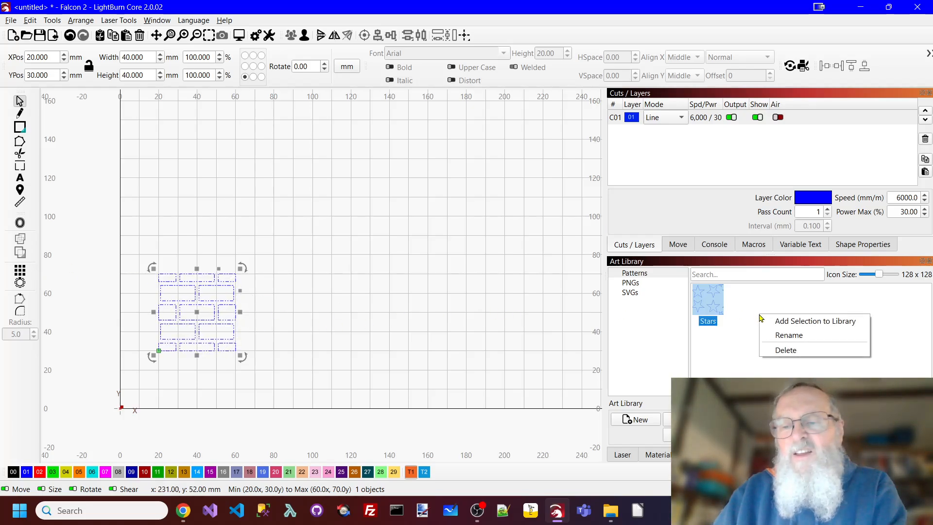
{"action": "left_click", "coordinate": [795, 325]}
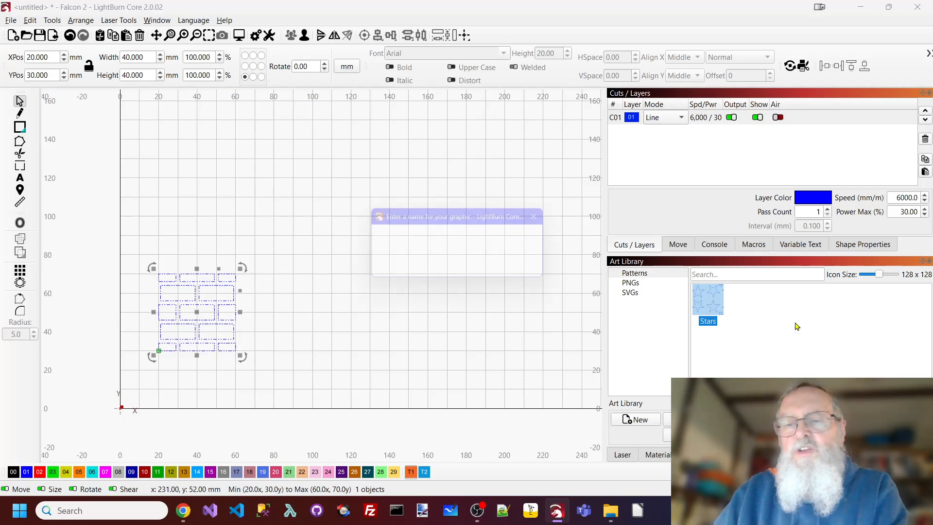
{"action": "type", "text": "BrickWall"}
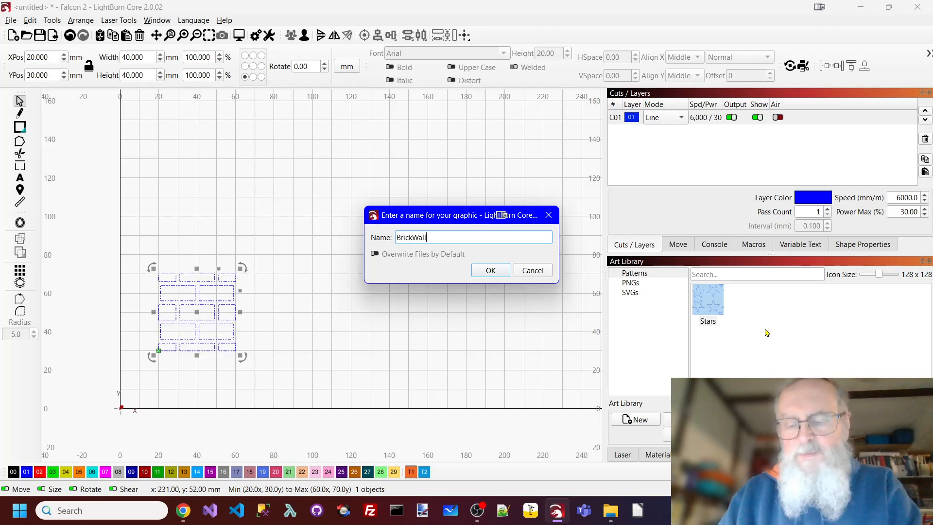
{"action": "key", "text": "Return"}
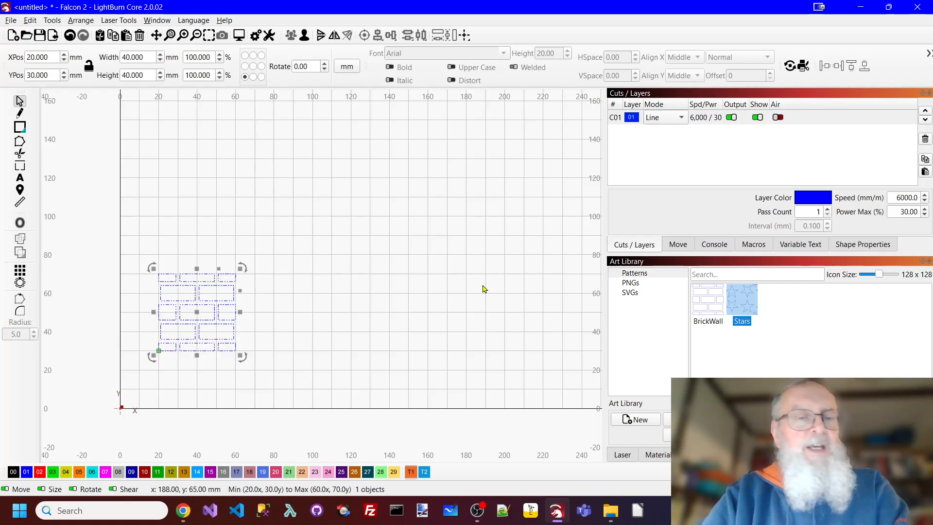
Create a grid array of the brick tile with 6 columns and 6 rows, without spacing between the copies
{"action": "scroll", "coordinate": [298, 281], "scroll_direction": "down", "scroll_amount": 3}
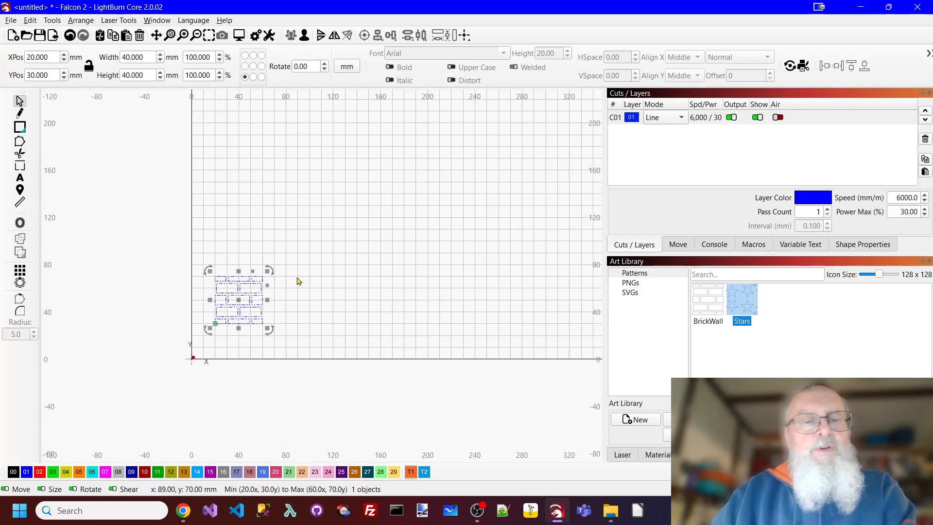
{"action": "left_click", "coordinate": [19, 270]}
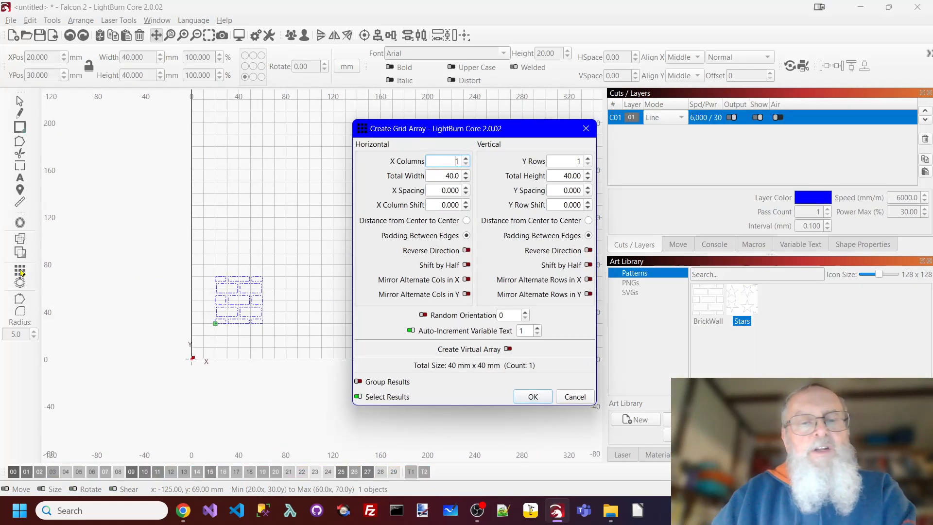
{"action": "left_click", "coordinate": [466, 159]}
{"action": "left_click", "coordinate": [466, 158]}
{"action": "left_click", "coordinate": [466, 158]}
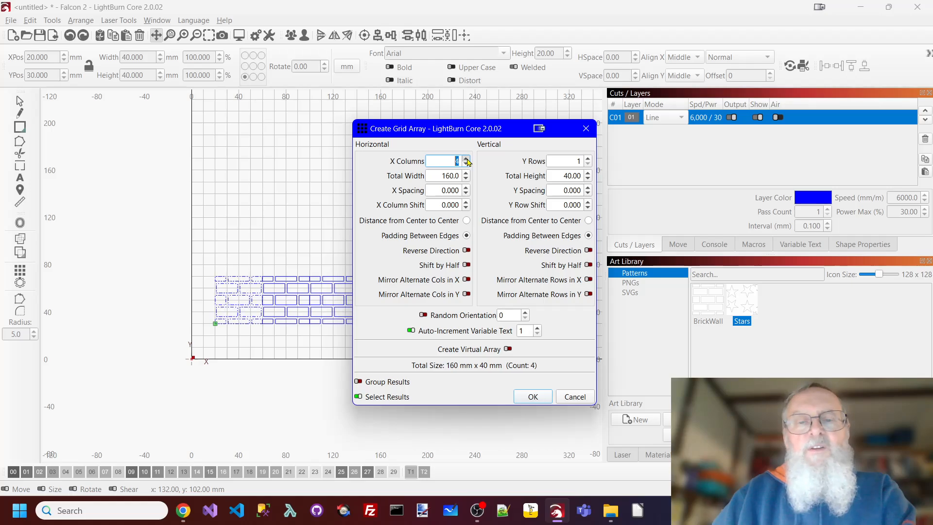
{"action": "left_click", "coordinate": [467, 158]}
{"action": "left_click", "coordinate": [467, 158]}
{"action": "left_click", "coordinate": [588, 158]}
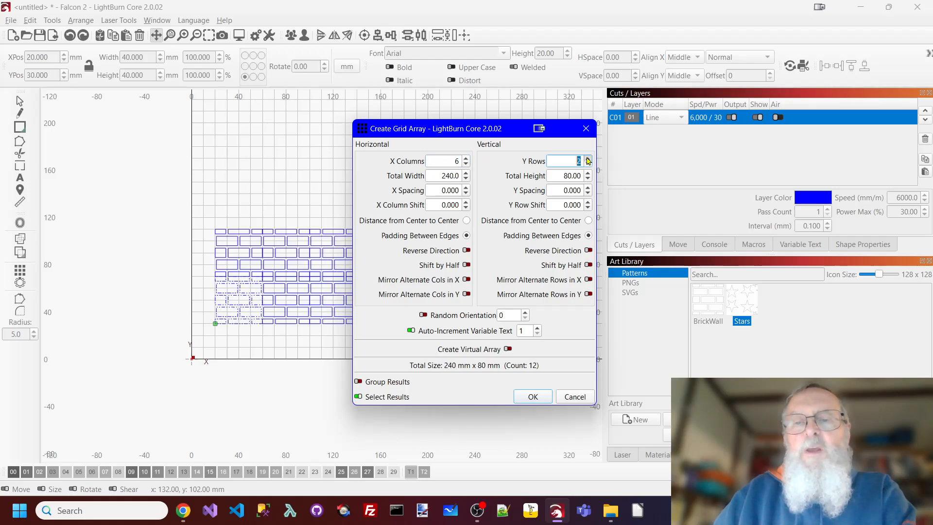
{"action": "left_click", "coordinate": [587, 158]}
{"action": "left_click", "coordinate": [588, 159]}
{"action": "left_click", "coordinate": [588, 159]}
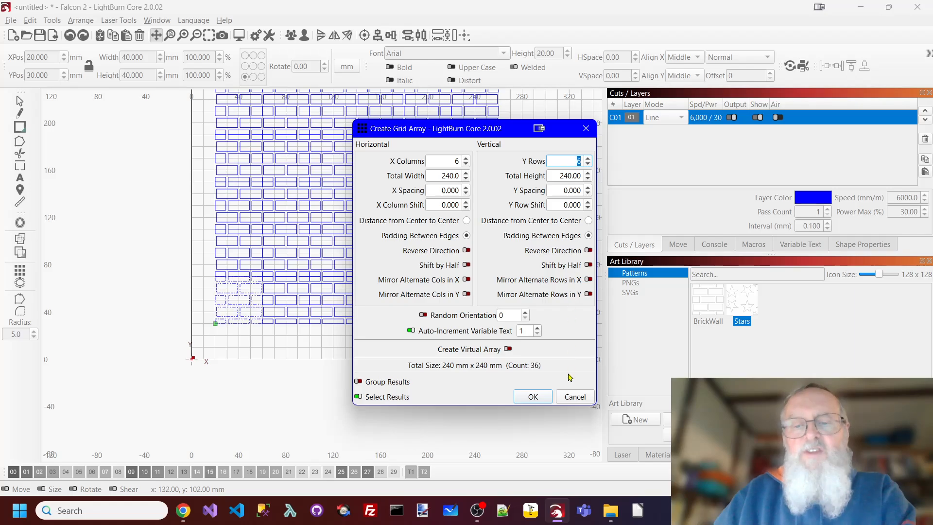
{"action": "left_click", "coordinate": [533, 397]}
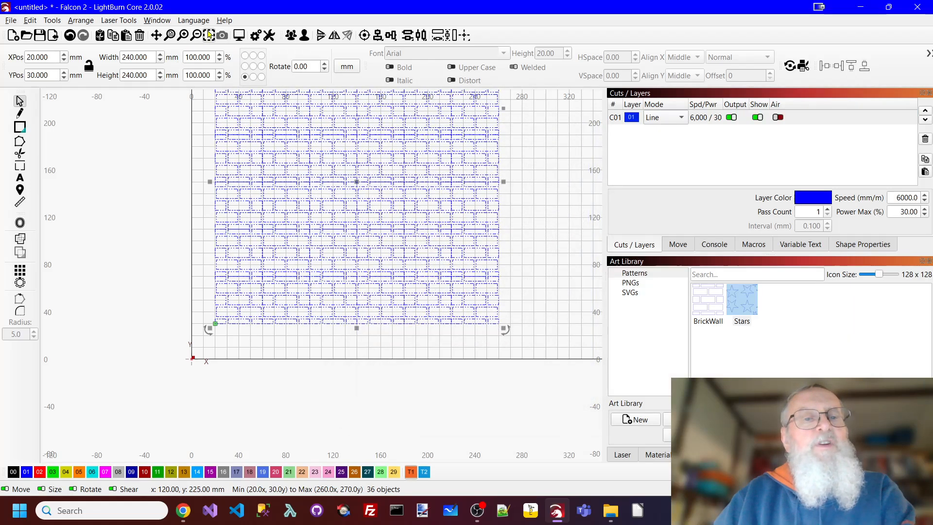
Weld the 36 array tiles into a single brick wall object and deselect it
{"action": "left_click", "coordinate": [19, 237]}
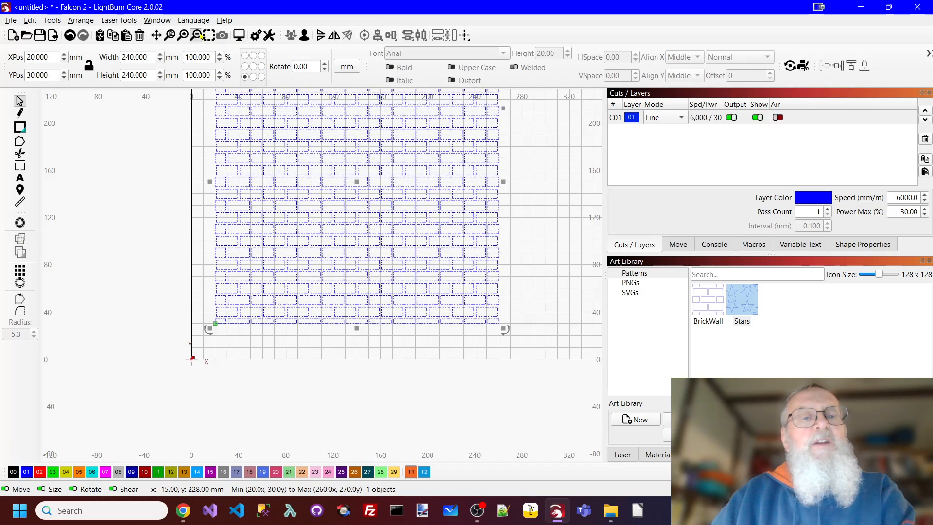
{"action": "left_click", "coordinate": [239, 35]}
{"action": "left_click", "coordinate": [537, 171]}
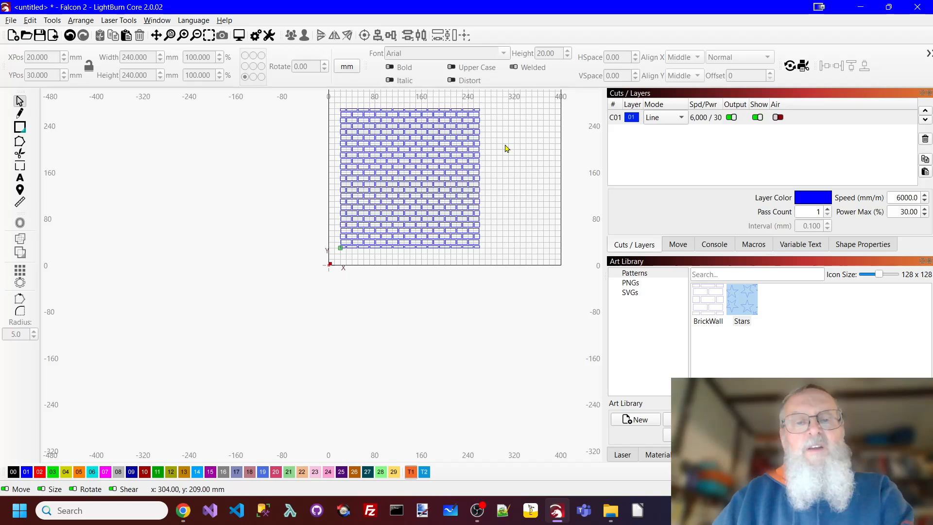
{"action": "scroll", "coordinate": [506, 146], "scroll_direction": "up", "scroll_amount": 3}
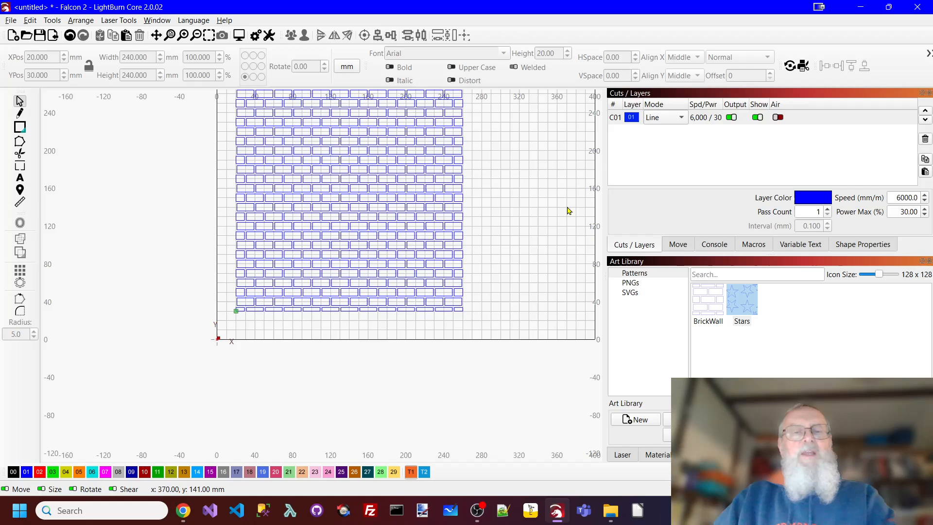
{"action": "scroll", "coordinate": [570, 209], "scroll_direction": "up", "scroll_amount": 1}
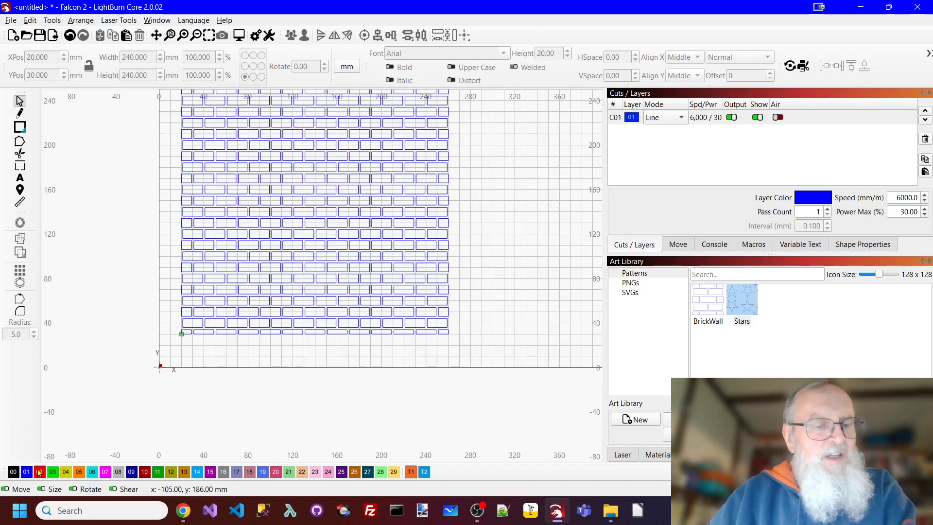
Add the text "Brick Wall" on layer 02 beside the brick wall, in Arial with a height of 20 mm
{"action": "left_click", "coordinate": [19, 178]}
{"action": "left_click", "coordinate": [488, 181]}
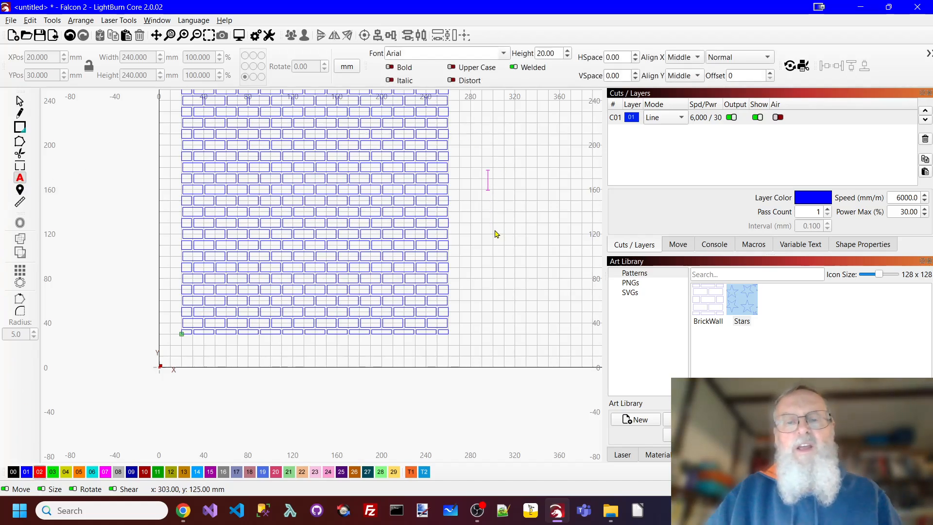
{"action": "type", "text": "Br"}
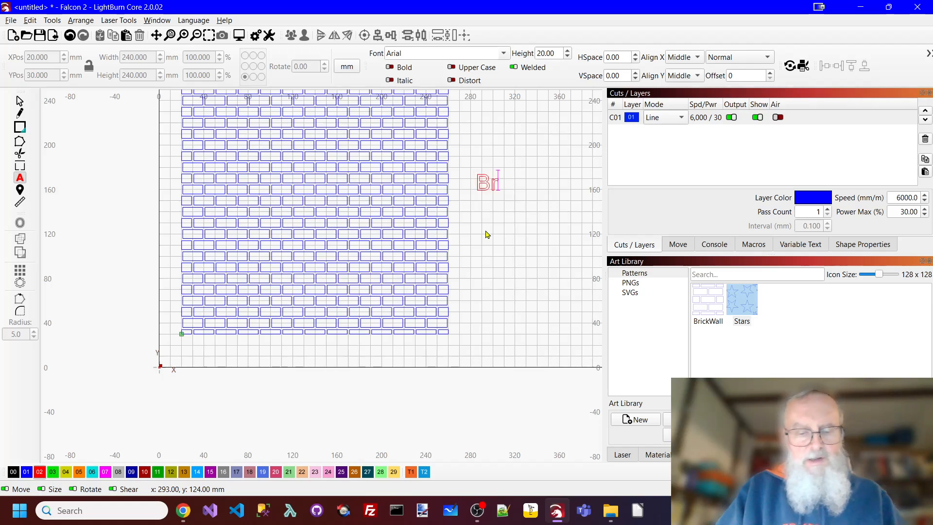
{"action": "type", "text": "ick Wall"}
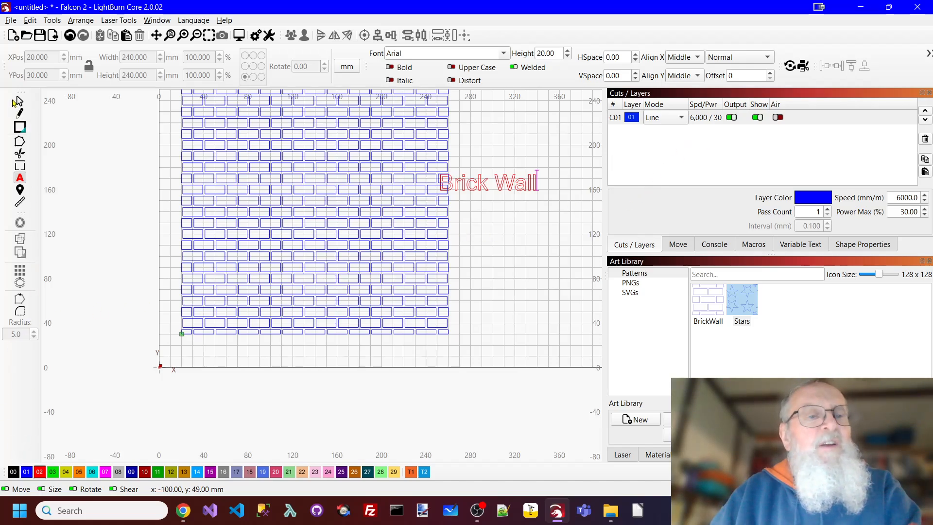
{"action": "left_click", "coordinate": [19, 127]}
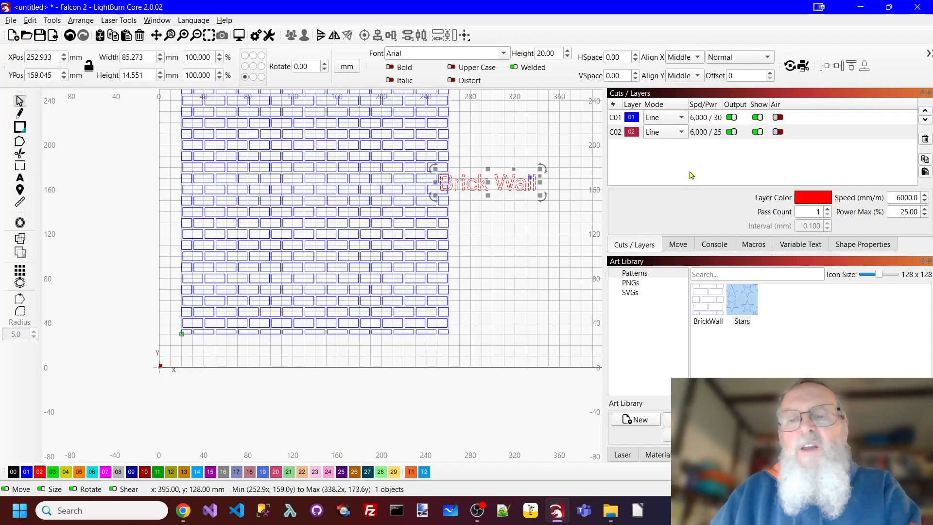
Try to enlarge the Brick Wall text beside the wall, and undo the resize
{"action": "left_click", "coordinate": [681, 132]}
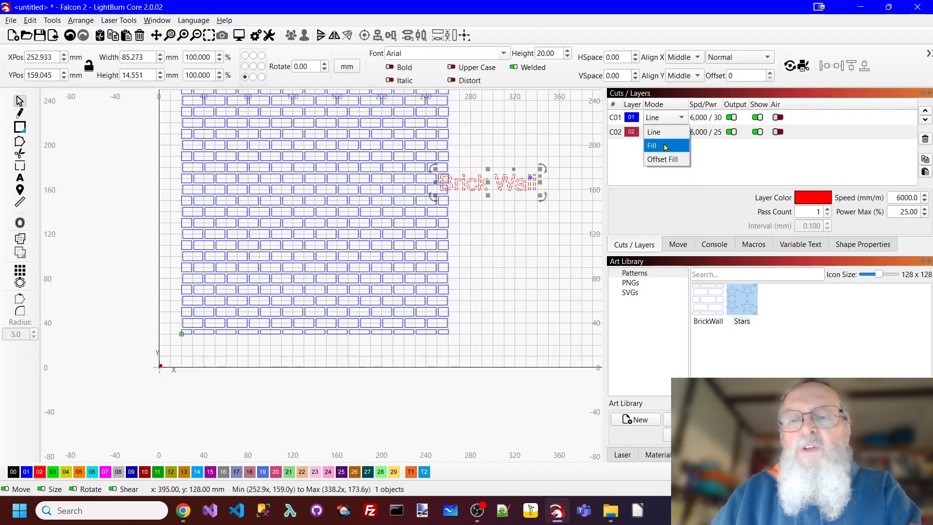
{"action": "left_click", "coordinate": [531, 208]}
{"action": "left_click", "coordinate": [495, 185]}
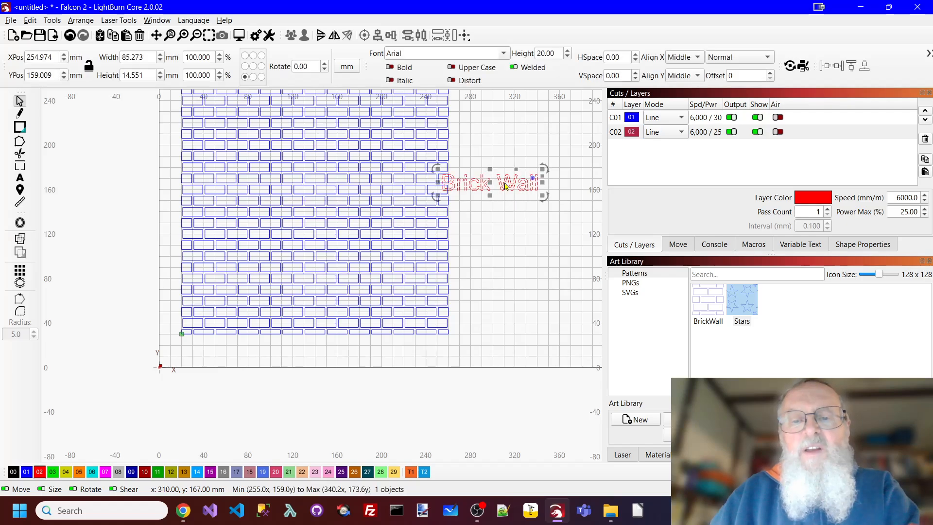
{"action": "left_click_drag", "start_coordinate": [541, 194], "coordinate": [586, 227]}
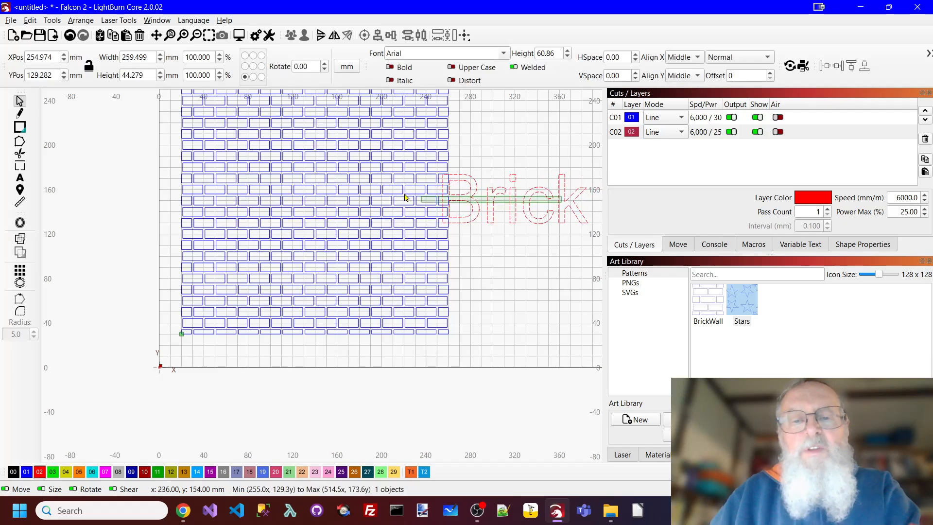
{"action": "key", "text": "ctrl+a"}
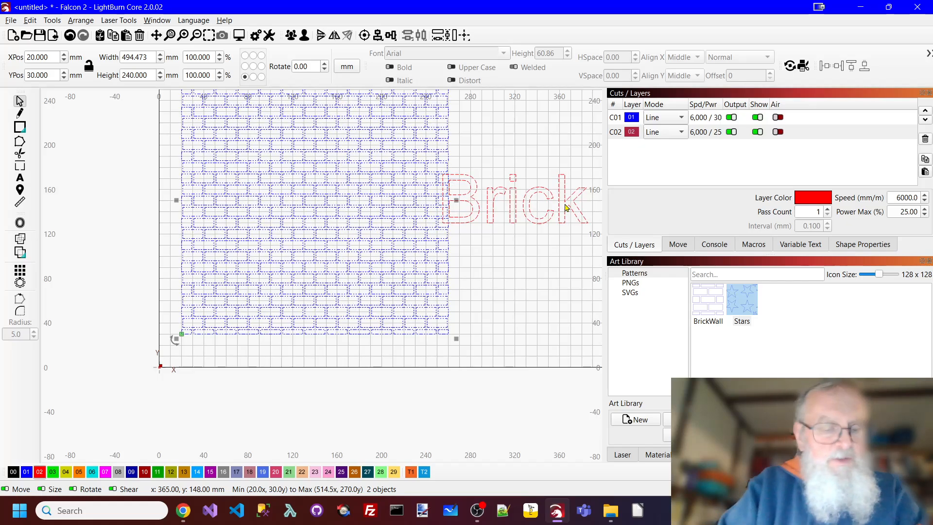
{"action": "key", "text": "ctrl+z"}
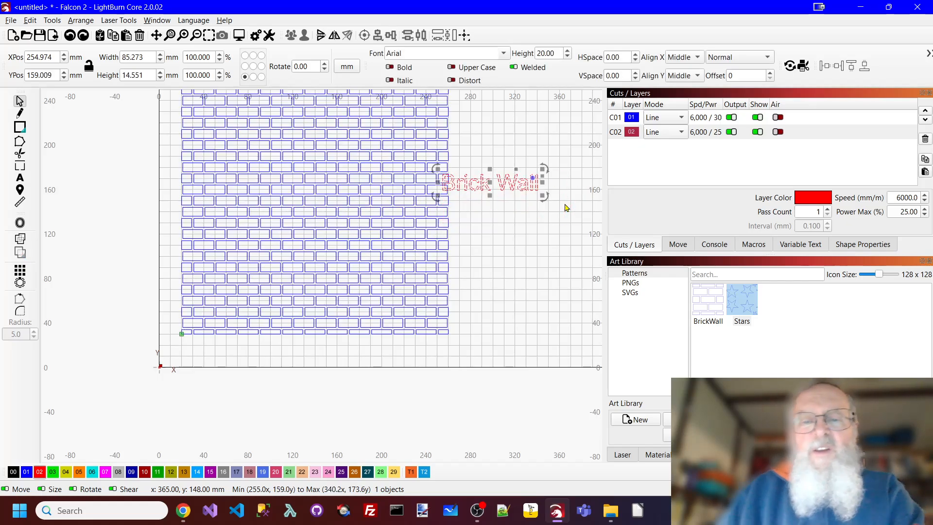
Move the Brick Wall text onto the upper part of the wall and scale it to about 180 mm wide
{"action": "left_click_drag", "start_coordinate": [490, 183], "coordinate": [270, 170]}
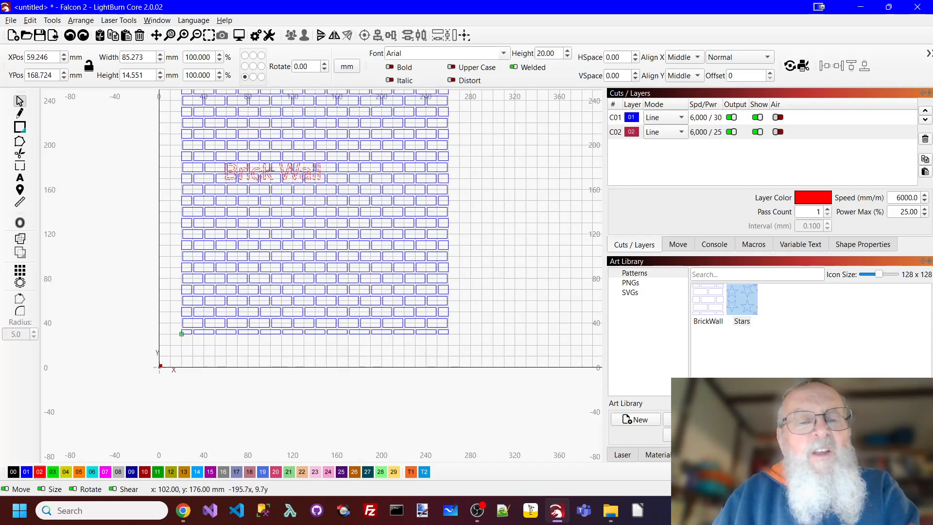
{"action": "left_click_drag", "start_coordinate": [322, 185], "coordinate": [427, 201]}
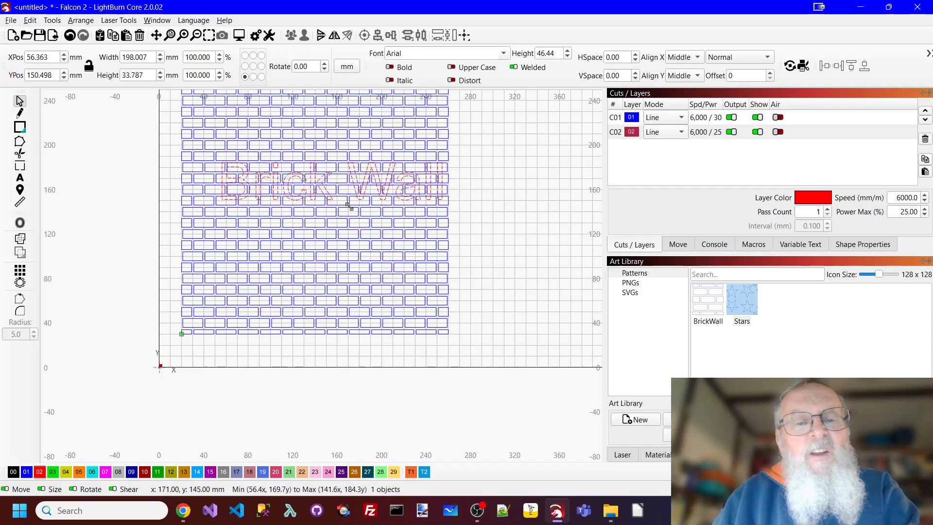
{"action": "left_click_drag", "start_coordinate": [323, 179], "coordinate": [320, 200]}
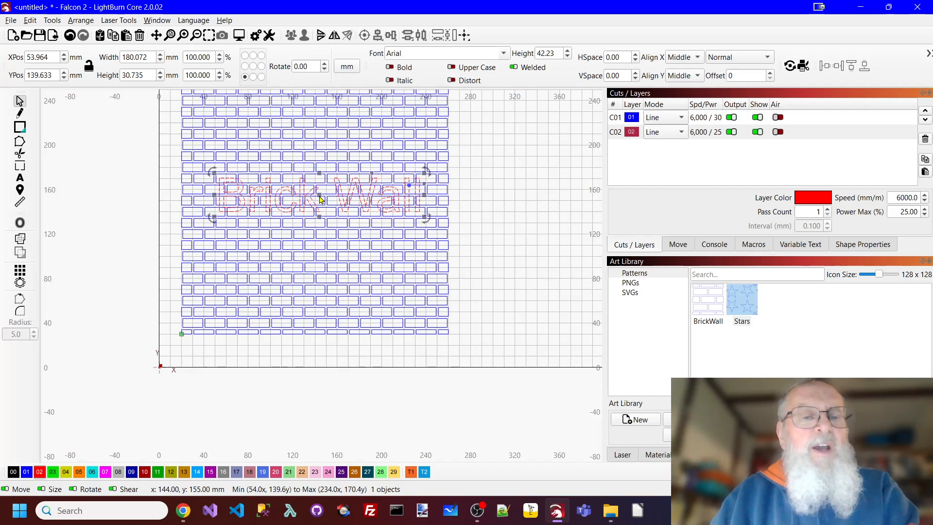
Offset the text outward by 5 mm with the Corner style and outer shapes only, keeping the original text
{"action": "left_click", "coordinate": [20, 223]}
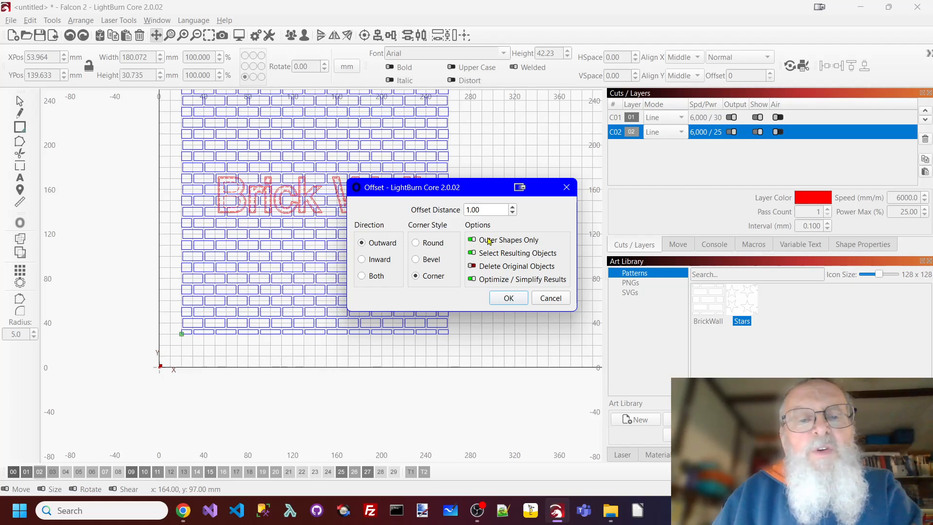
{"action": "left_click", "coordinate": [514, 207]}
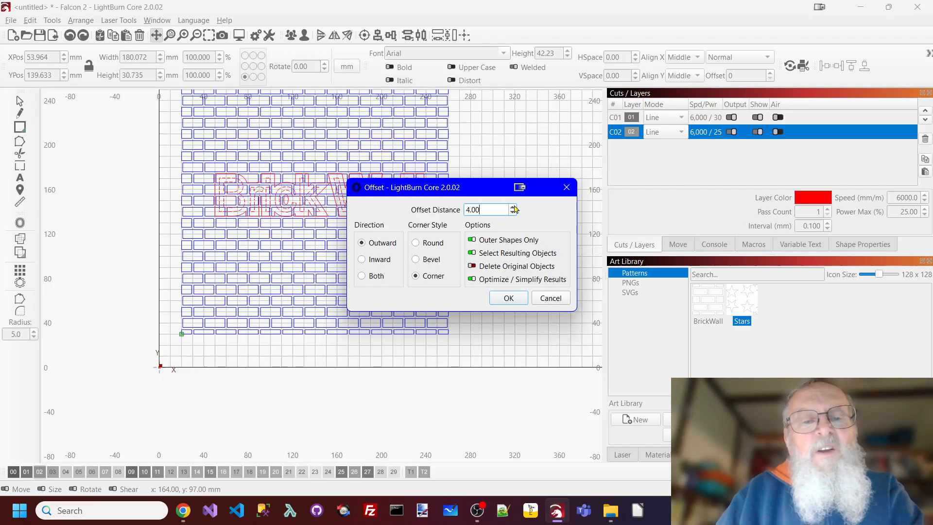
{"action": "left_click", "coordinate": [513, 206]}
{"action": "left_click_drag", "start_coordinate": [433, 192], "coordinate": [578, 203]}
{"action": "left_click", "coordinate": [652, 310]}
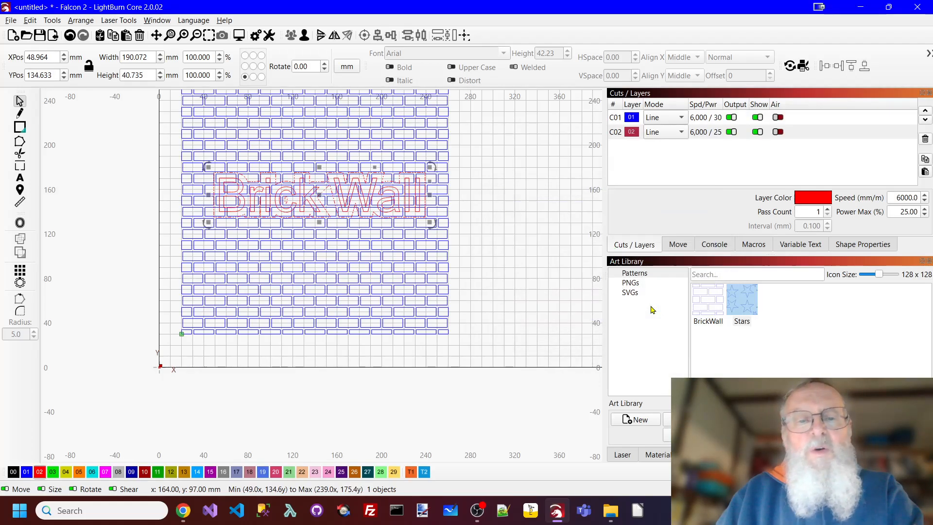
Assign the offset outline to layer 01, hide text layer C02, and deselect the outline
{"action": "left_click", "coordinate": [27, 472]}
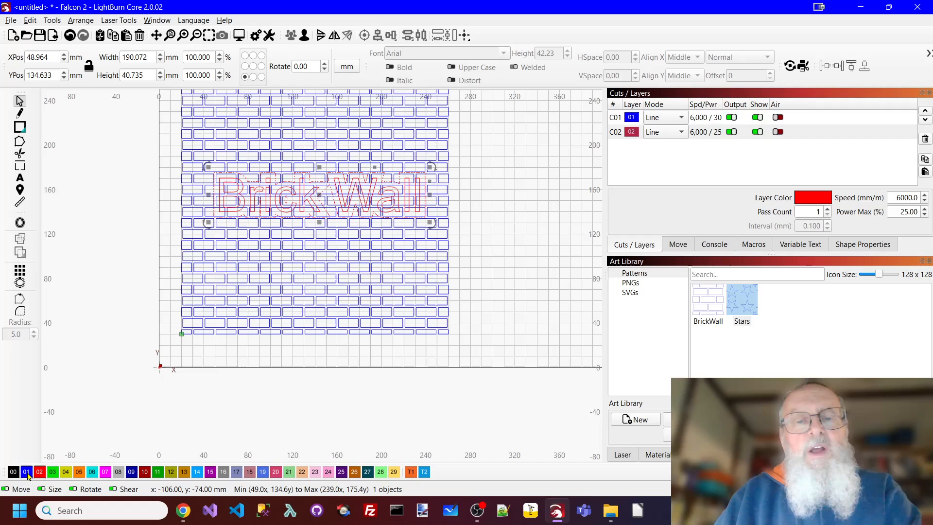
{"action": "left_click", "coordinate": [758, 132]}
{"action": "left_click", "coordinate": [567, 118]}
Subtract the offset outline from the brick wall with the Boolean Assistant's Subtract B - A operation
{"action": "scroll", "coordinate": [285, 191], "scroll_direction": "up", "scroll_amount": 3}
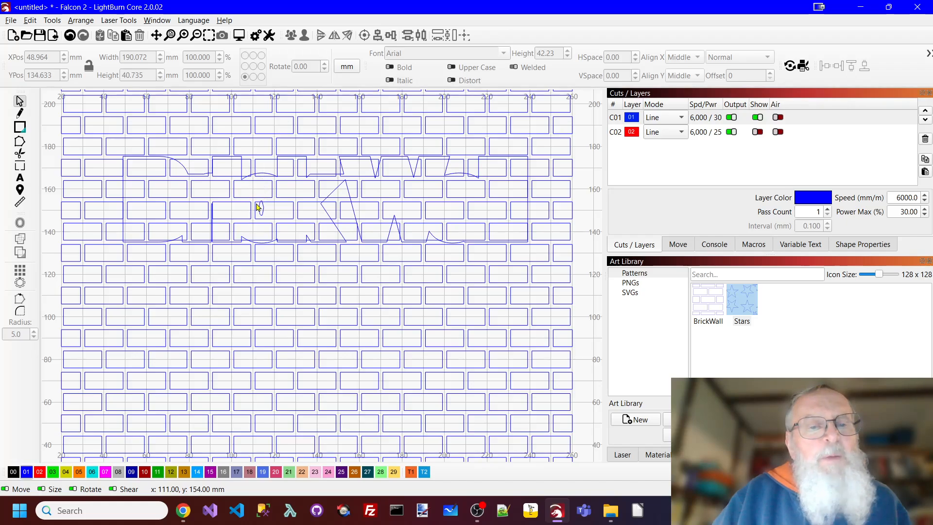
{"action": "left_click", "coordinate": [183, 168]}
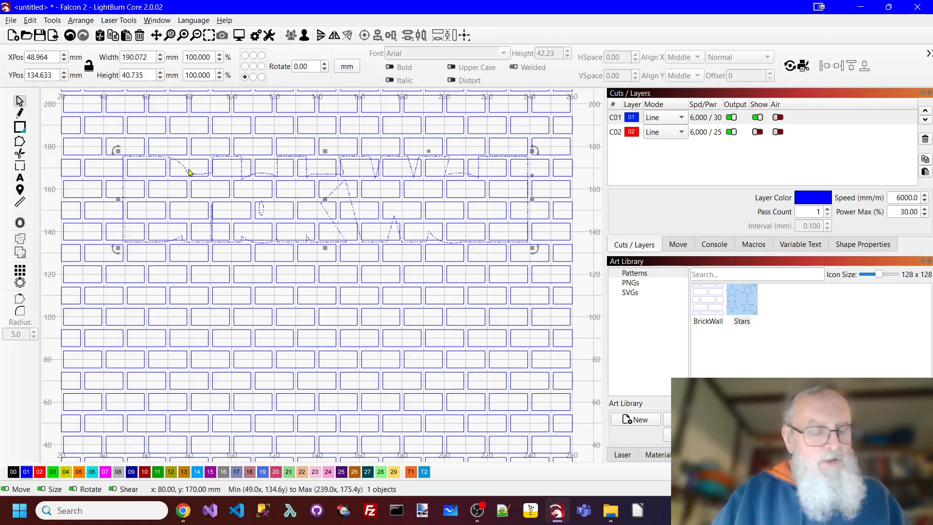
{"action": "left_click", "coordinate": [573, 123], "text": "shift"}
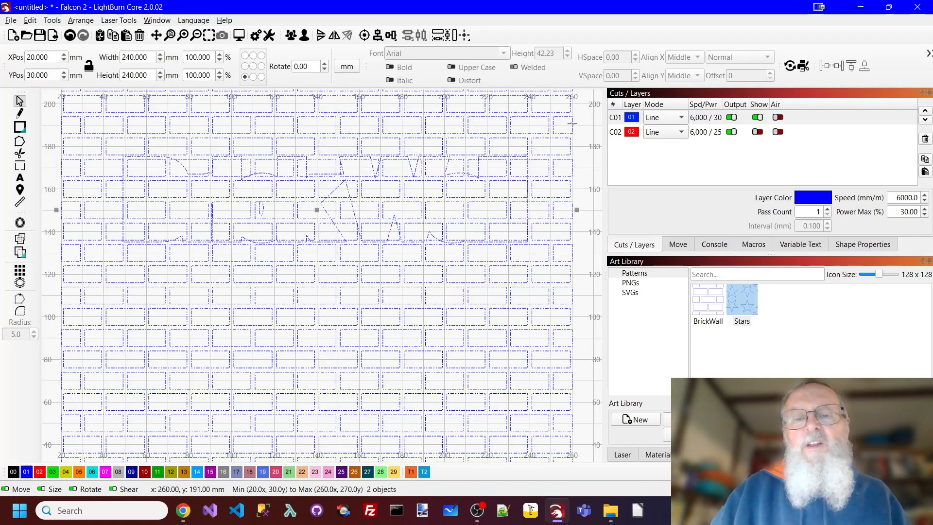
{"action": "left_click", "coordinate": [59, 20]}
{"action": "left_click", "coordinate": [82, 247]}
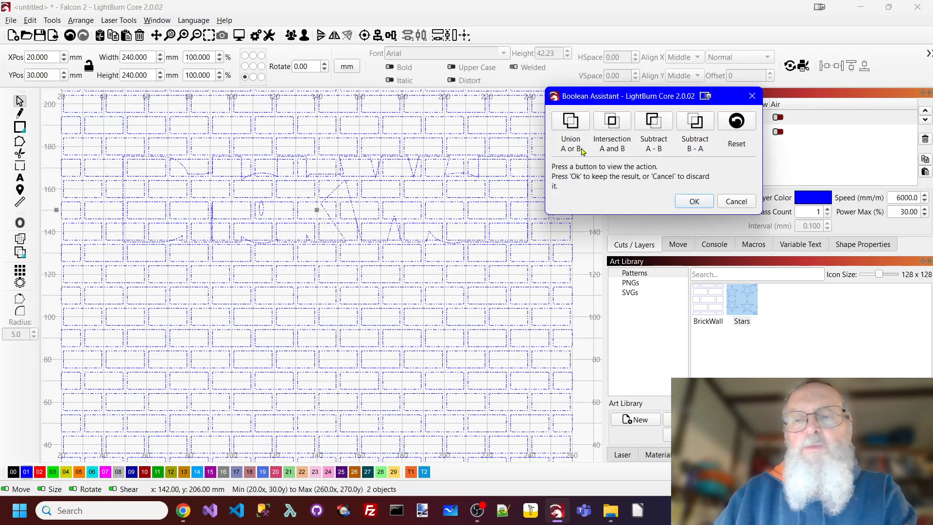
{"action": "left_click", "coordinate": [654, 122]}
{"action": "left_click", "coordinate": [695, 123]}
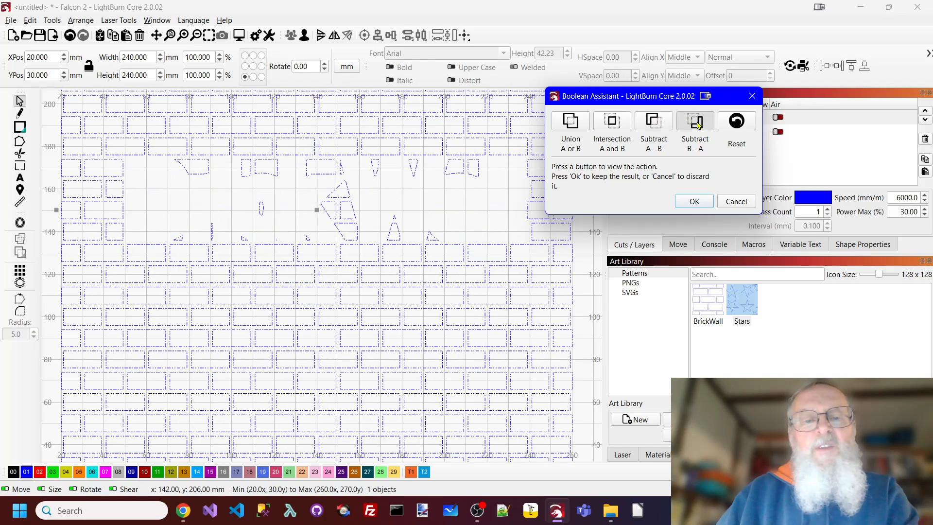
{"action": "left_click", "coordinate": [693, 202]}
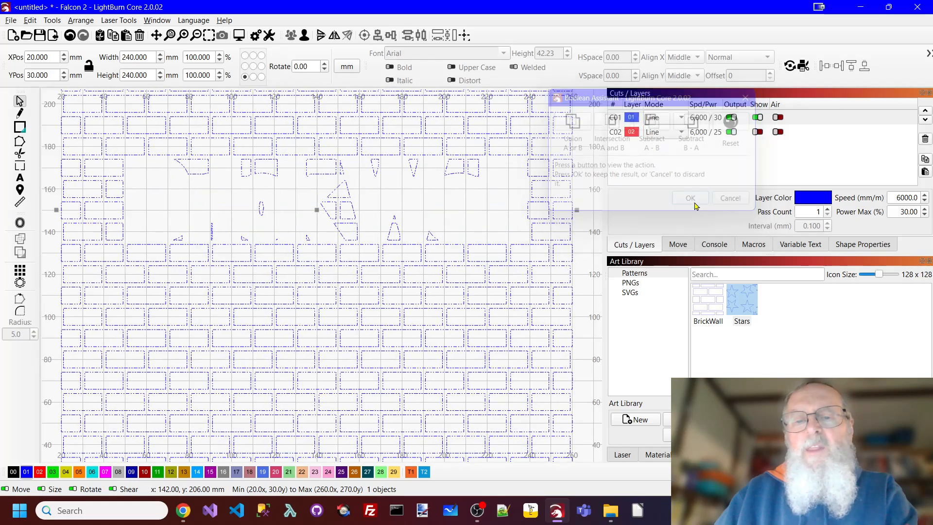
Show text layer C02 again and change its mode to Fill
{"action": "left_click", "coordinate": [756, 131]}
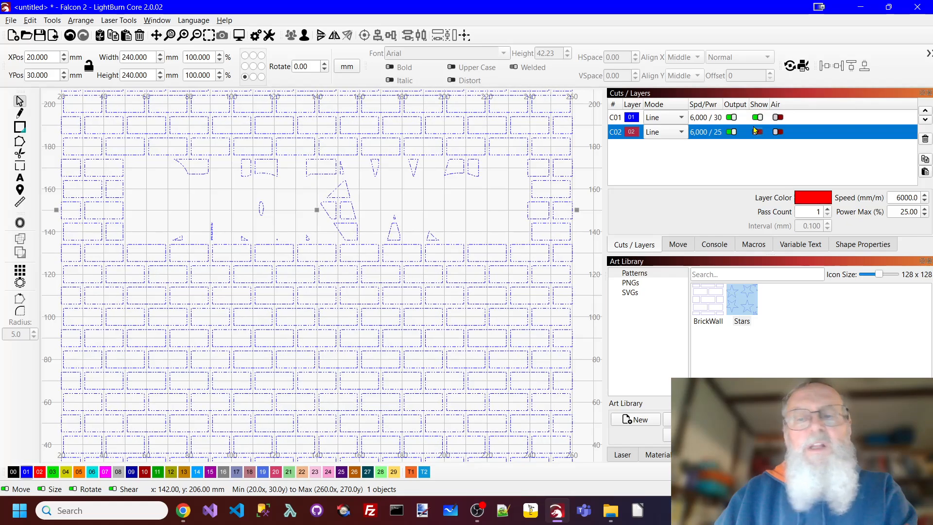
{"action": "left_click", "coordinate": [757, 131]}
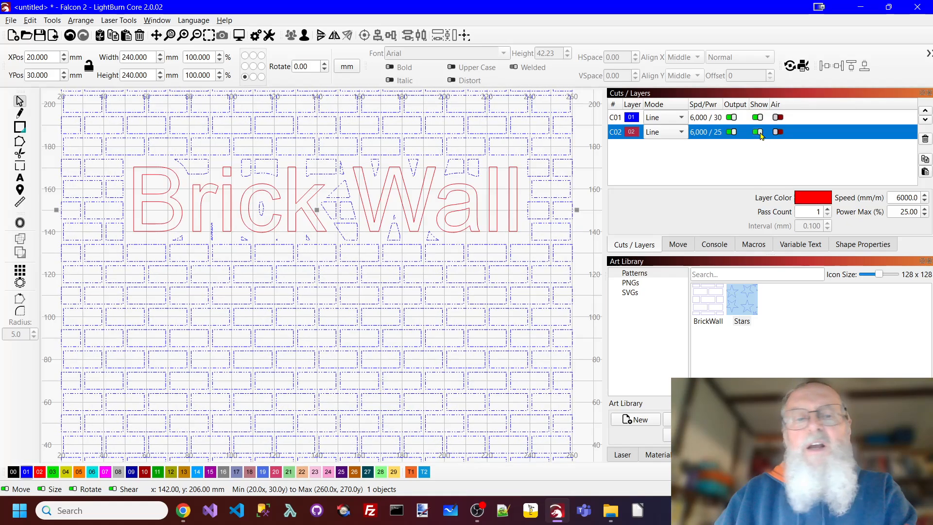
{"action": "left_click", "coordinate": [664, 131]}
{"action": "left_click", "coordinate": [654, 148]}
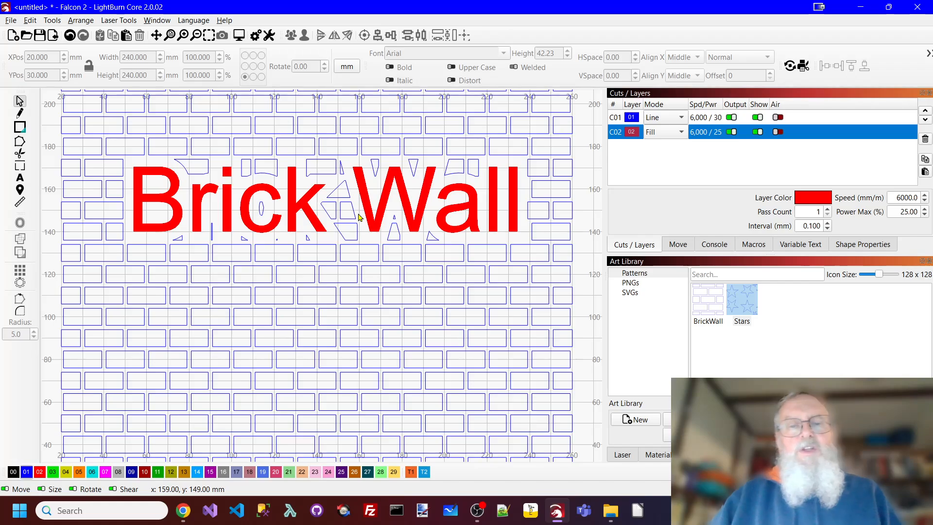
Undo the Boolean subtraction, the text offset and the text enlargement to return to the intact brick wall with the small text
{"action": "left_click", "coordinate": [758, 132]}
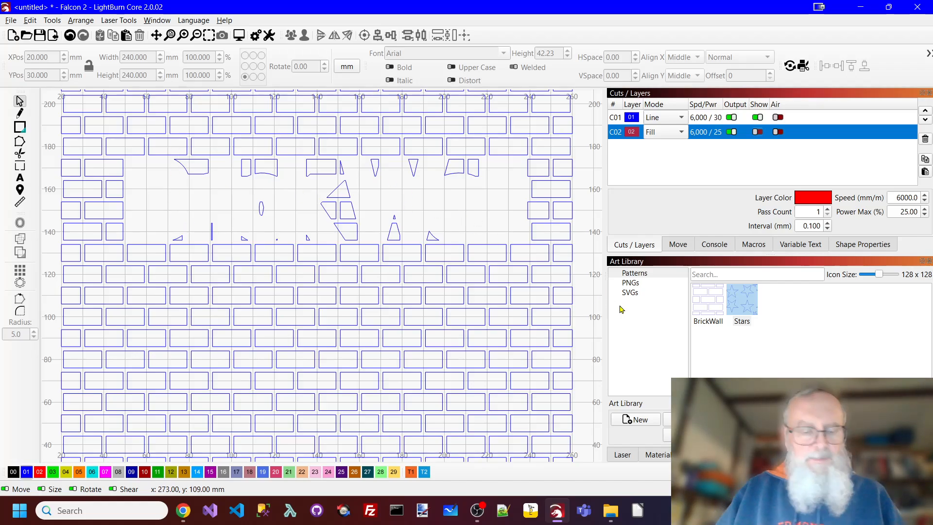
{"action": "key", "text": "ctrl+z"}
{"action": "key", "text": "ctrl+z"}
{"action": "key", "text": "ctrl+z"}
{"action": "key", "text": "ctrl+z"}
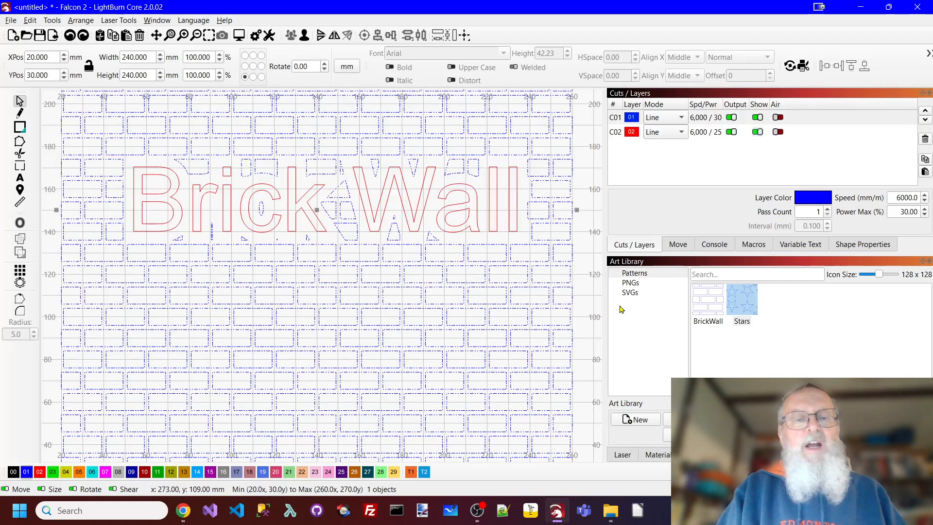
{"action": "key", "text": "ctrl+shift+z"}
{"action": "key", "text": "ctrl+shift+z"}
{"action": "key", "text": "ctrl+shift+z"}
{"action": "key", "text": "ctrl+shift+z"}
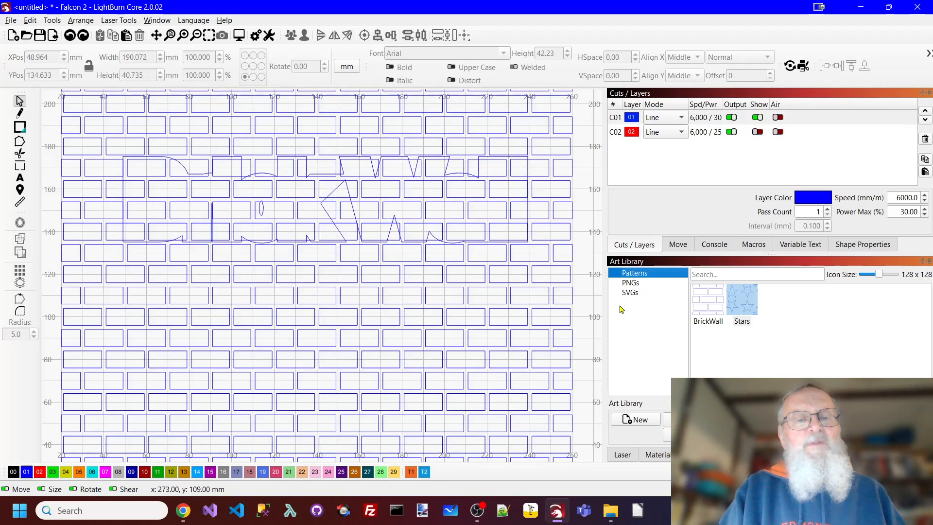
{"action": "key", "text": "ctrl+z"}
{"action": "key", "text": "ctrl+z"}
{"action": "key", "text": "ctrl+z"}
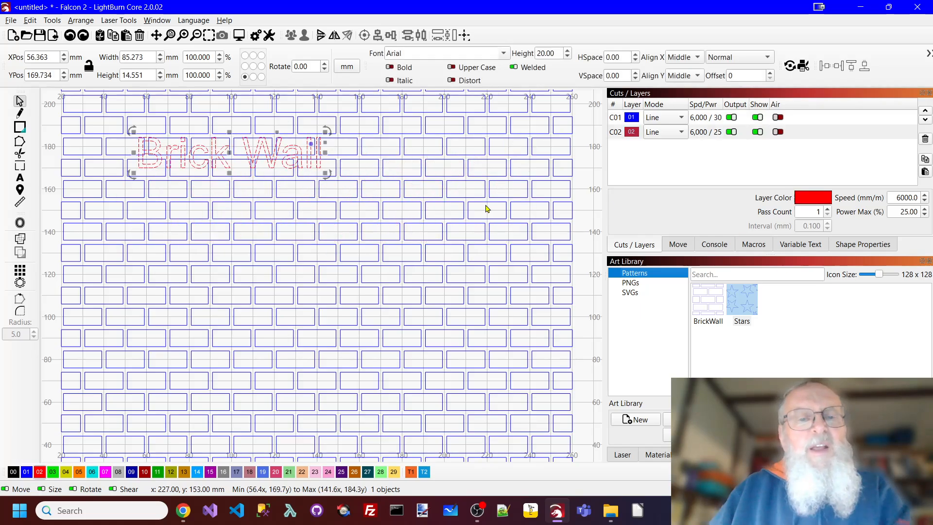
Enlarge the Brick Wall text to about 143 mm wide and place it over the wall at about X 72, Y 134 mm
{"action": "key", "text": "ctrl+shift+z"}
{"action": "key", "text": "ctrl+shift+z"}
{"action": "key", "text": "ctrl+shift+z"}
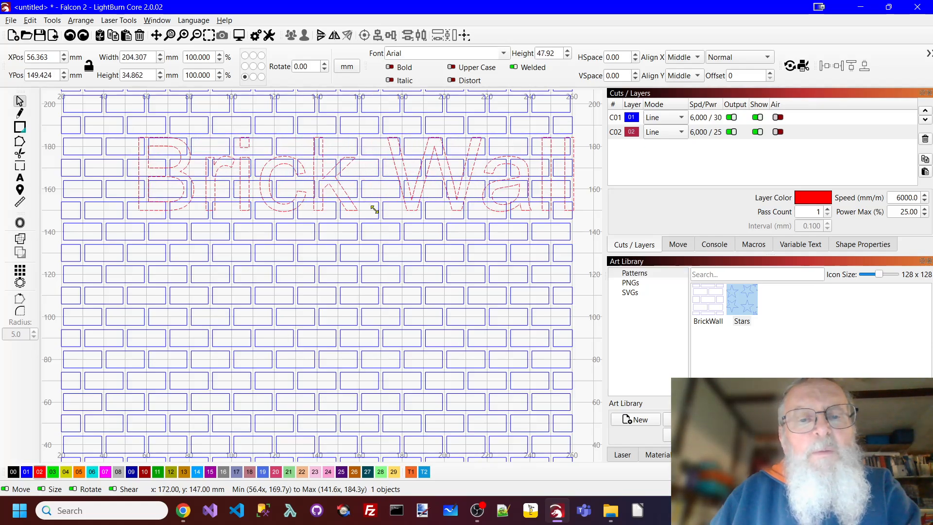
{"action": "left_click_drag", "start_coordinate": [292, 163], "coordinate": [324, 222]}
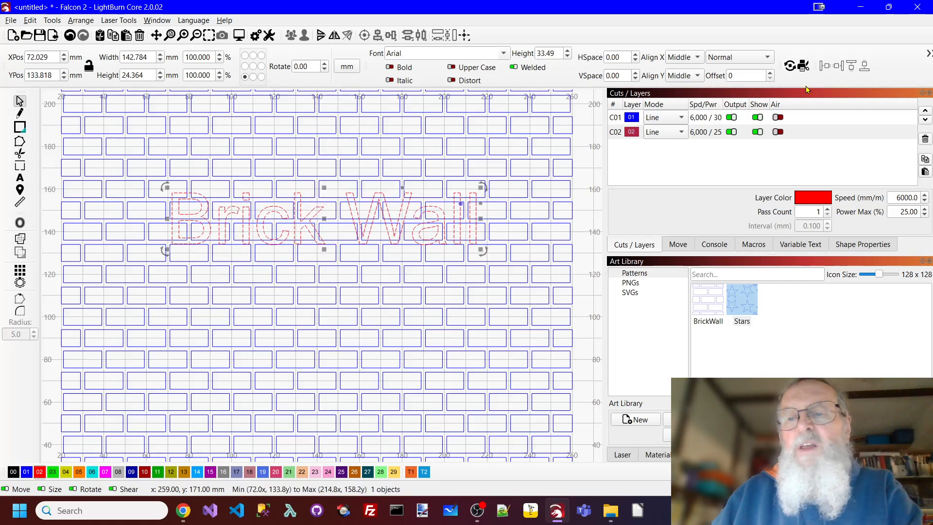
Change the mode of text layer C02 to Fill and deselect the text
{"action": "left_click", "coordinate": [681, 132]}
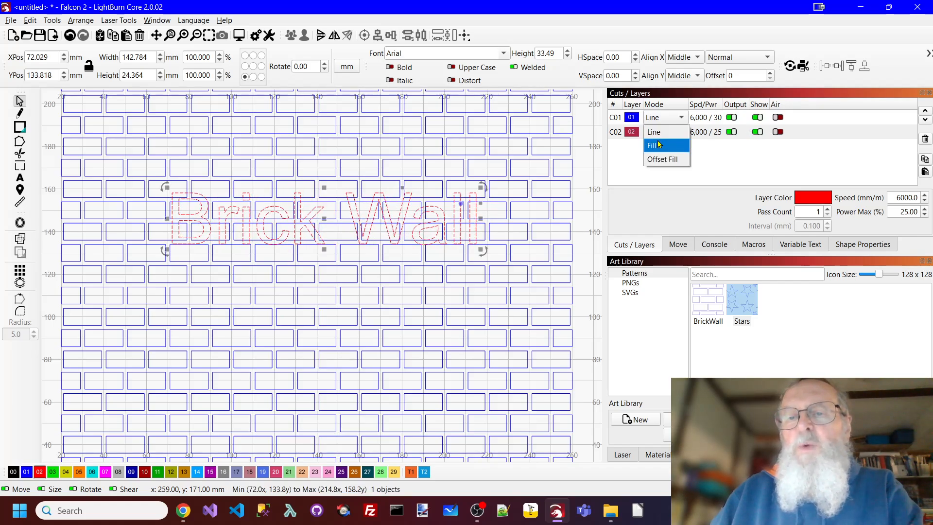
{"action": "left_click", "coordinate": [656, 145]}
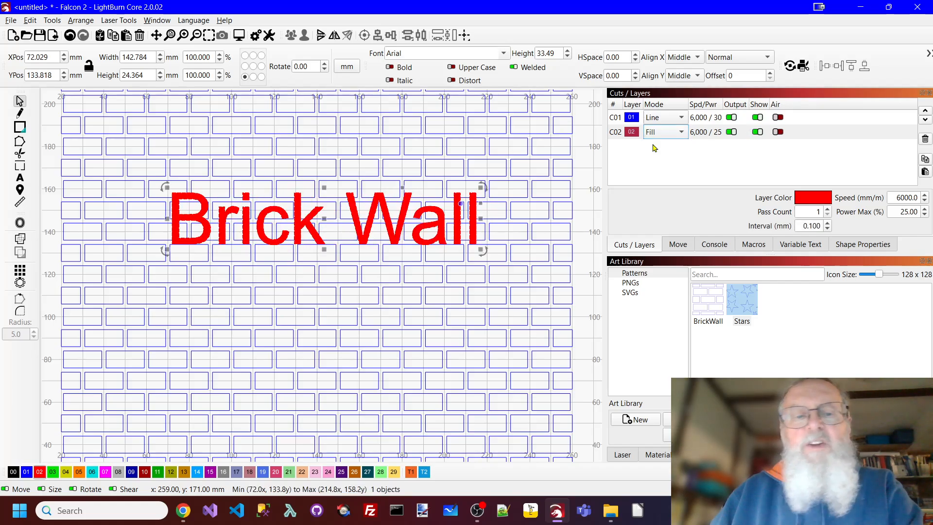
{"action": "left_click", "coordinate": [591, 171]}
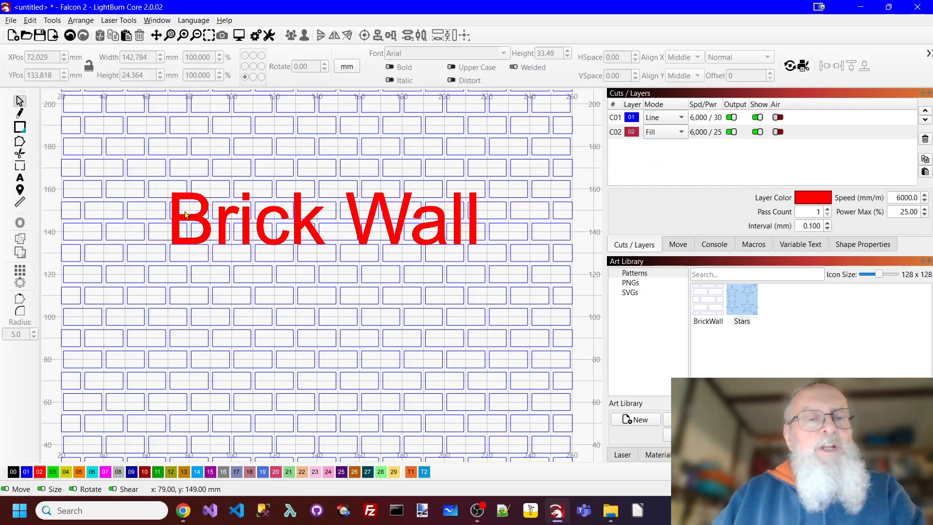
Move the filled text down about 6 mm so it sits over three brick rows, and deselect it
{"action": "left_click", "coordinate": [330, 223]}
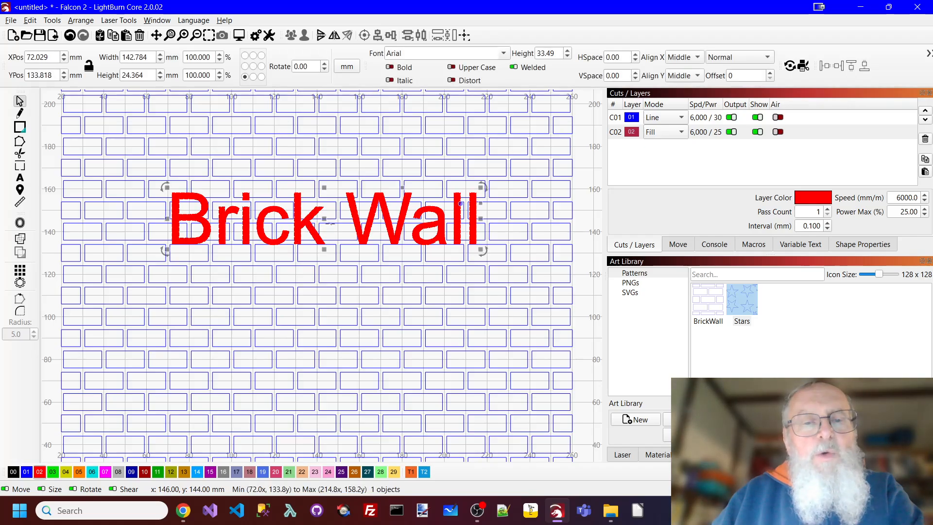
{"action": "left_click_drag", "start_coordinate": [325, 222], "coordinate": [327, 237]}
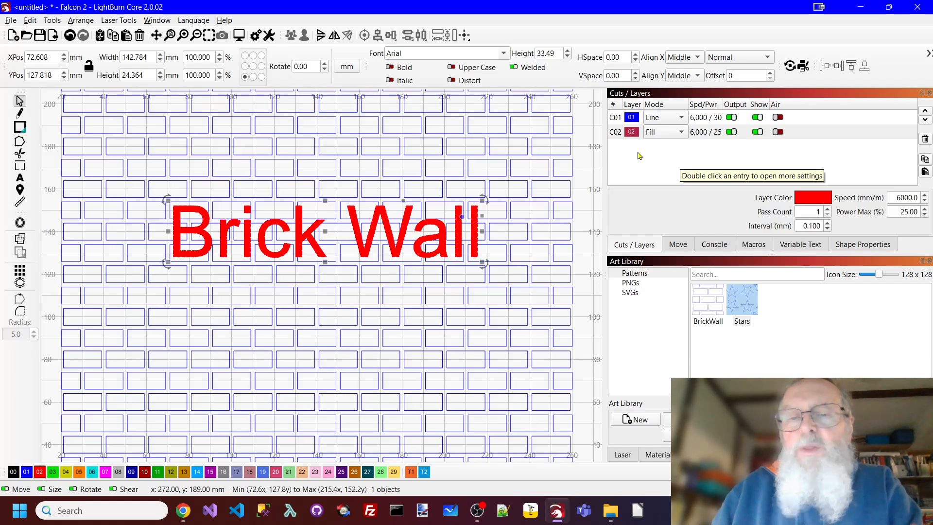
{"action": "left_click", "coordinate": [569, 150]}
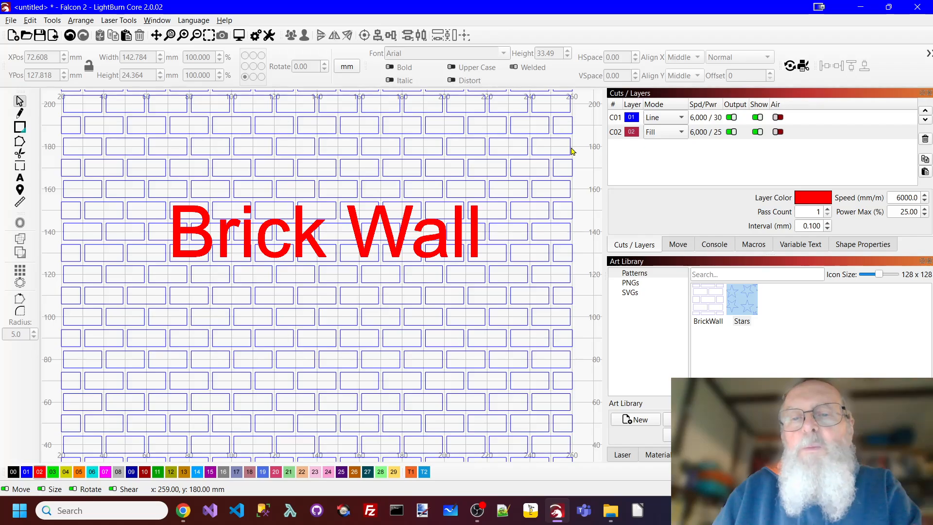
Ungroup the brick wall into individual bricks
{"action": "left_click", "coordinate": [570, 150]}
{"action": "right_click", "coordinate": [570, 150]}
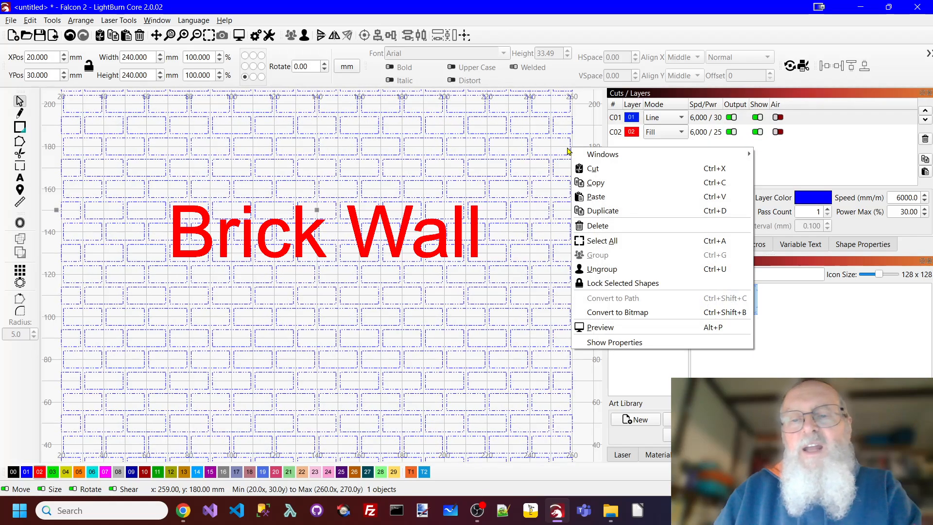
{"action": "left_click", "coordinate": [590, 270]}
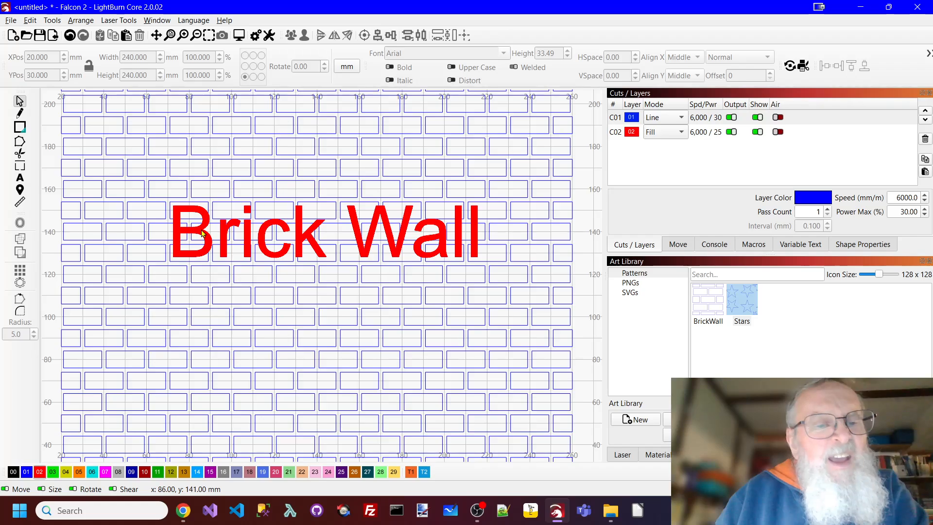
Delete the individual bricks overlapping the start of the text, from the letter B to the c
{"action": "left_click", "coordinate": [201, 201]}
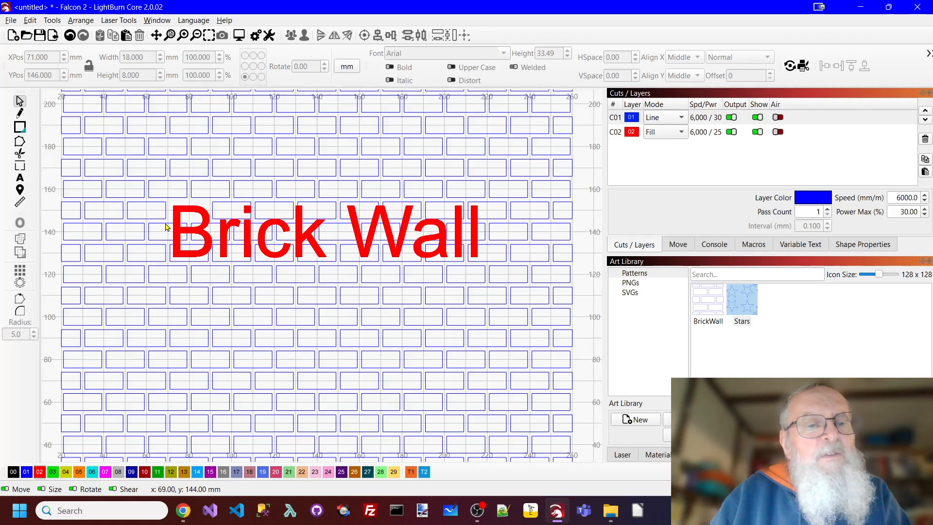
{"action": "left_click", "coordinate": [166, 227]}
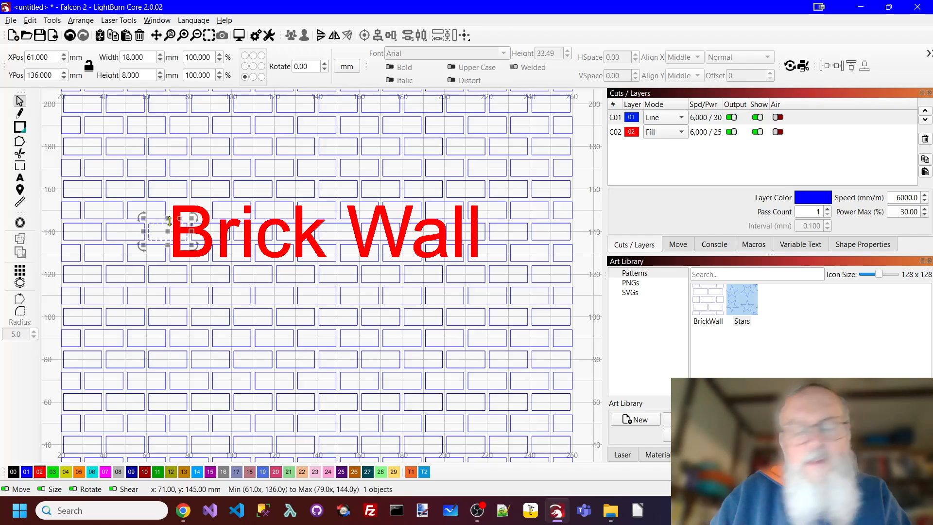
{"action": "left_click", "coordinate": [186, 262]}
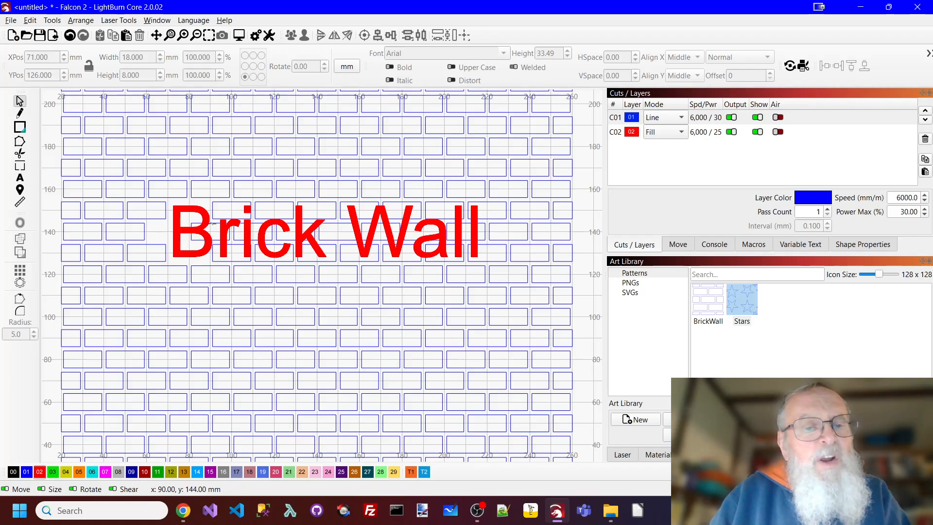
{"action": "left_click", "coordinate": [213, 224]}
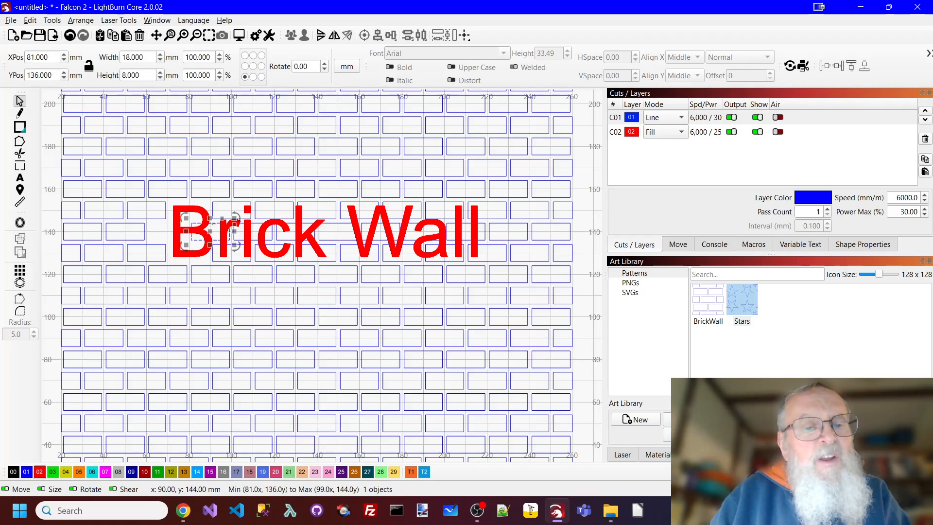
{"action": "left_click", "coordinate": [230, 203]}
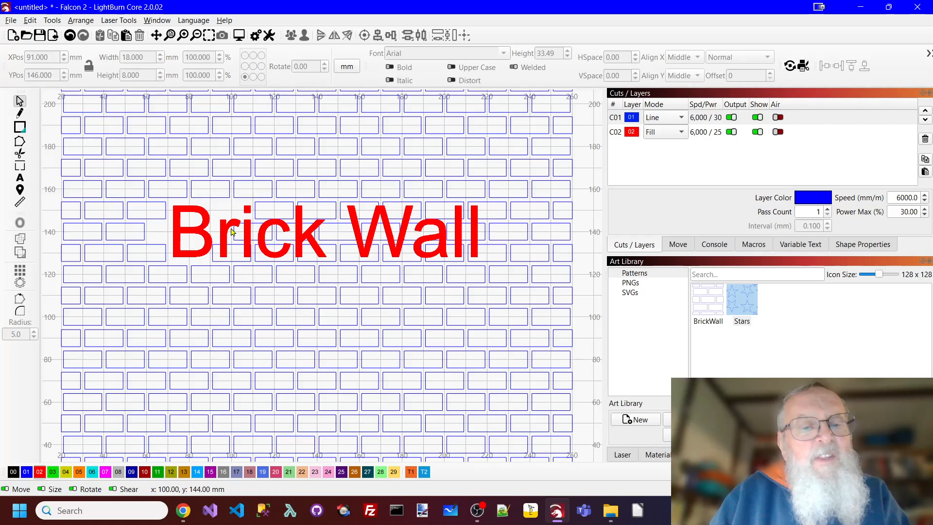
{"action": "left_click", "coordinate": [234, 262]}
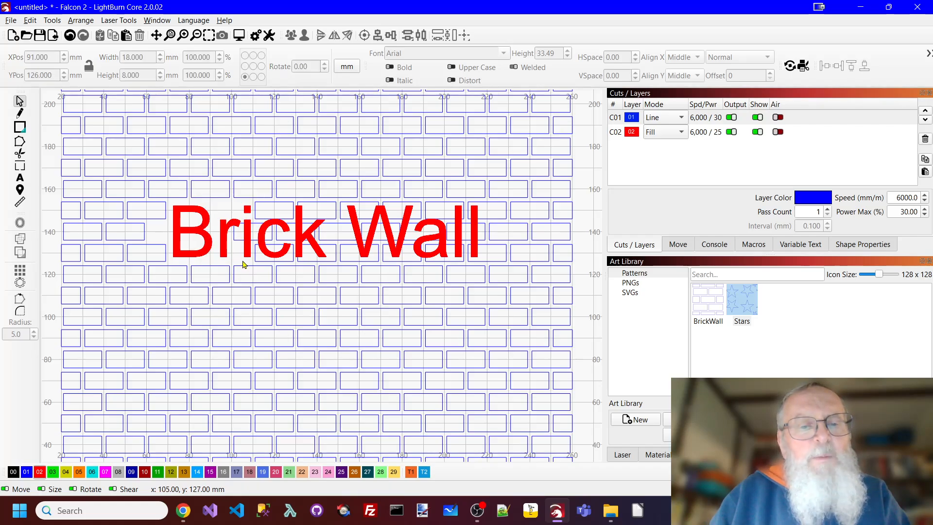
{"action": "left_click", "coordinate": [258, 255]}
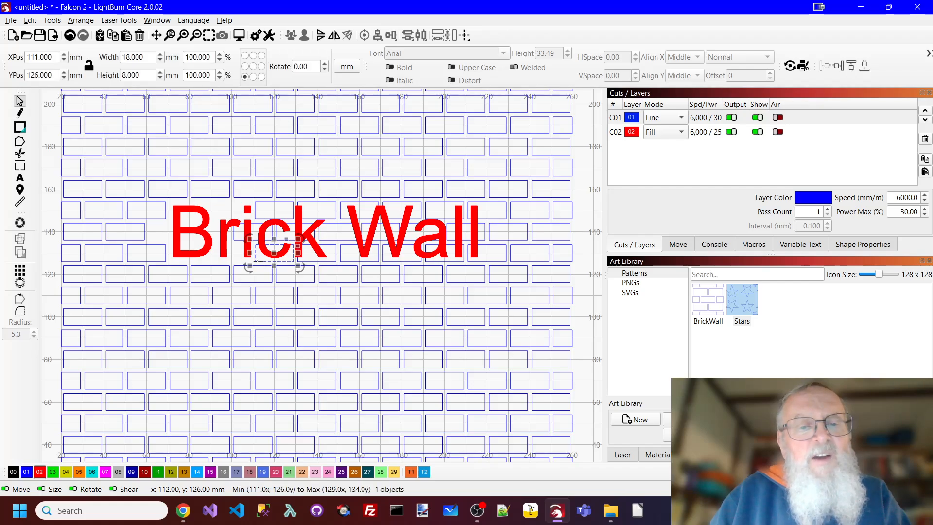
{"action": "left_click", "coordinate": [254, 240]}
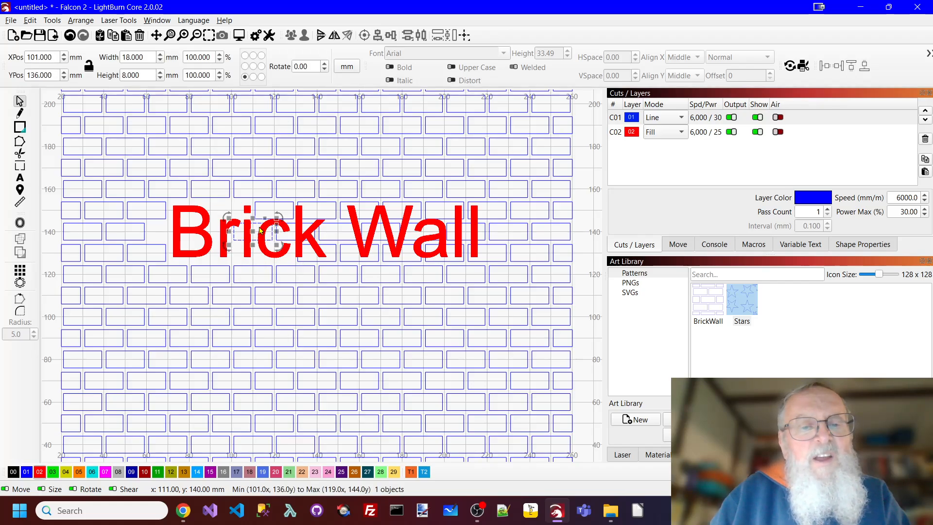
{"action": "key", "text": "Delete"}
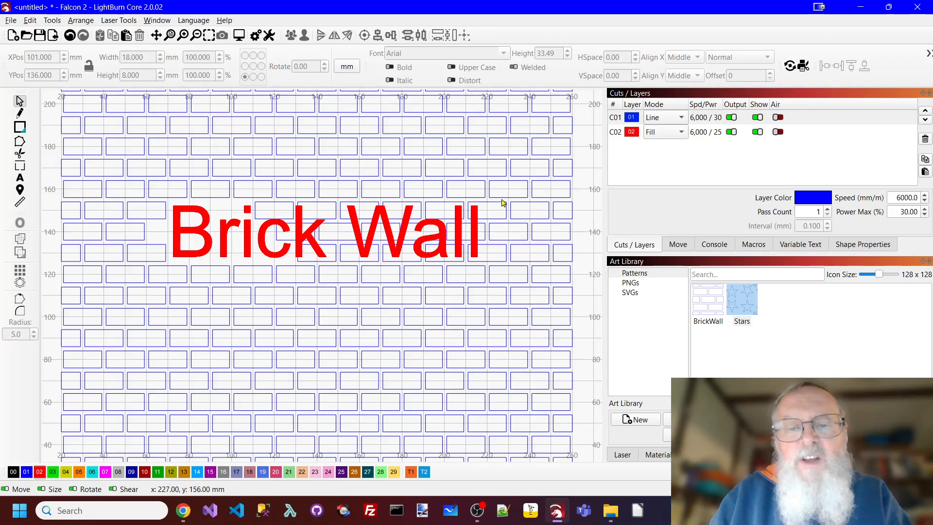
Delete the three individual bricks overlapping the final letters of Wall, one in each row
{"action": "left_click", "coordinate": [501, 205]}
{"action": "left_click", "coordinate": [491, 223]}
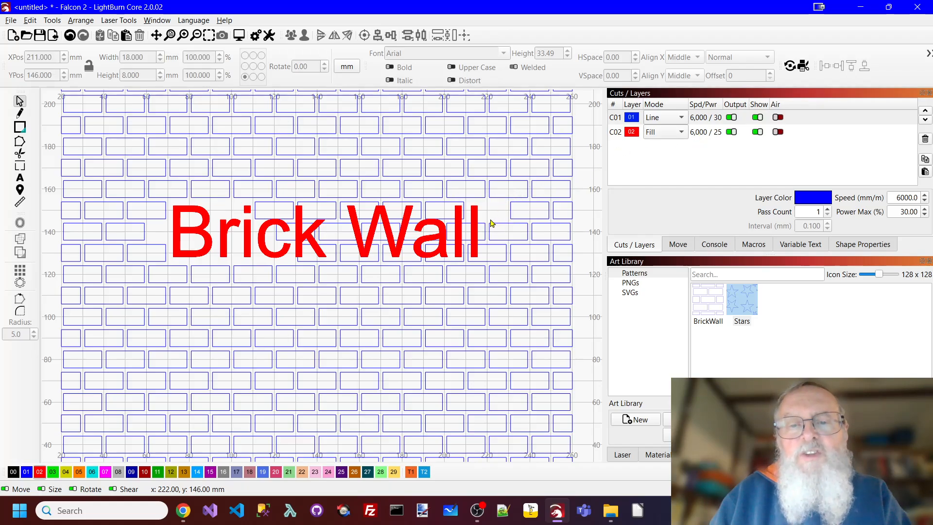
{"action": "left_click", "coordinate": [485, 237]}
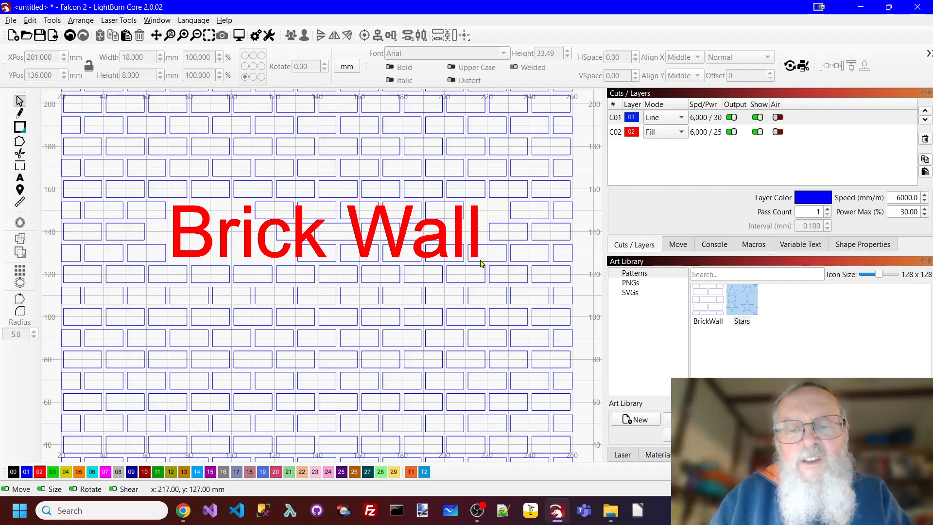
{"action": "left_click", "coordinate": [500, 247]}
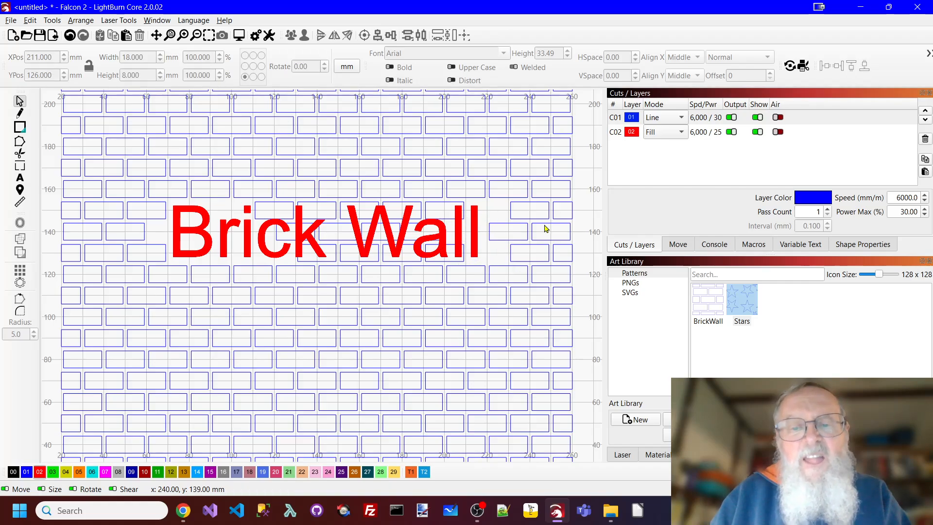
Hide text layer C02 while deleting all the remaining bricks in the middle of the text area, and show the layer again
{"action": "left_click", "coordinate": [761, 131]}
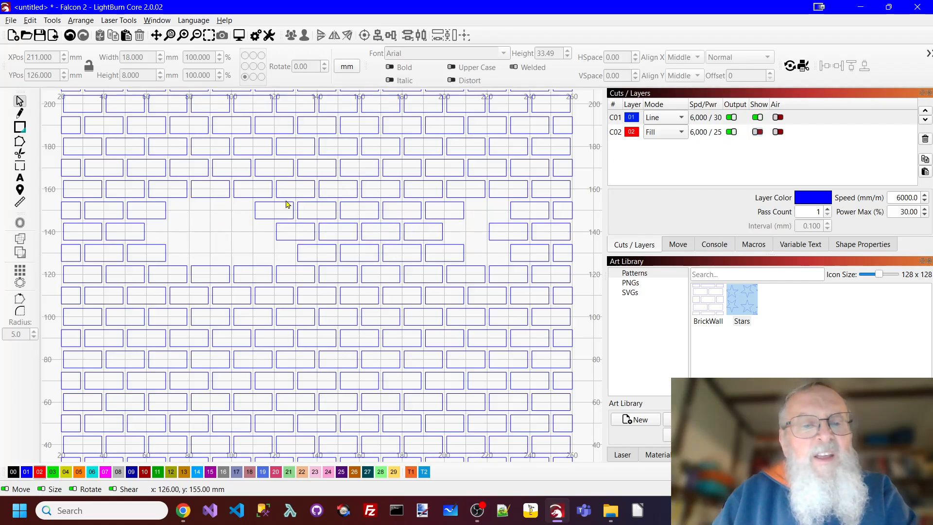
{"action": "left_click_drag", "start_coordinate": [243, 199], "coordinate": [476, 268]}
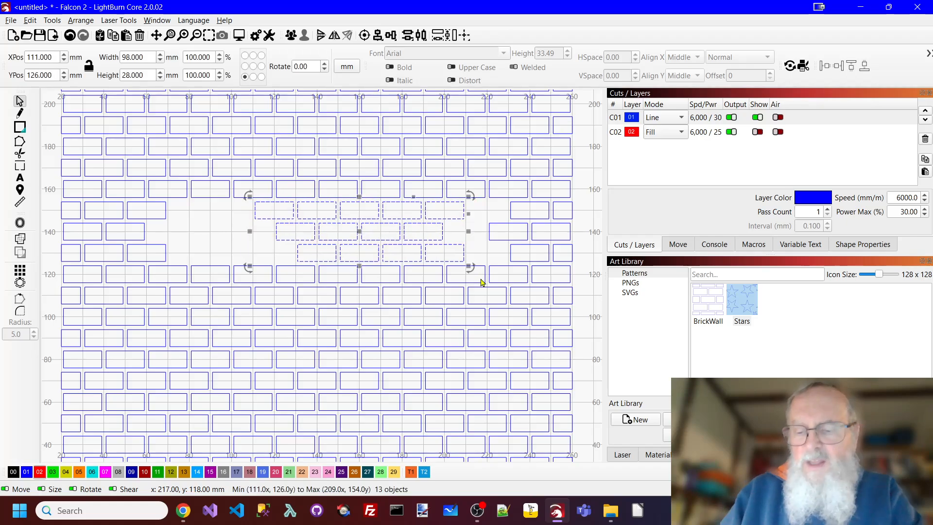
{"action": "key", "text": "Delete"}
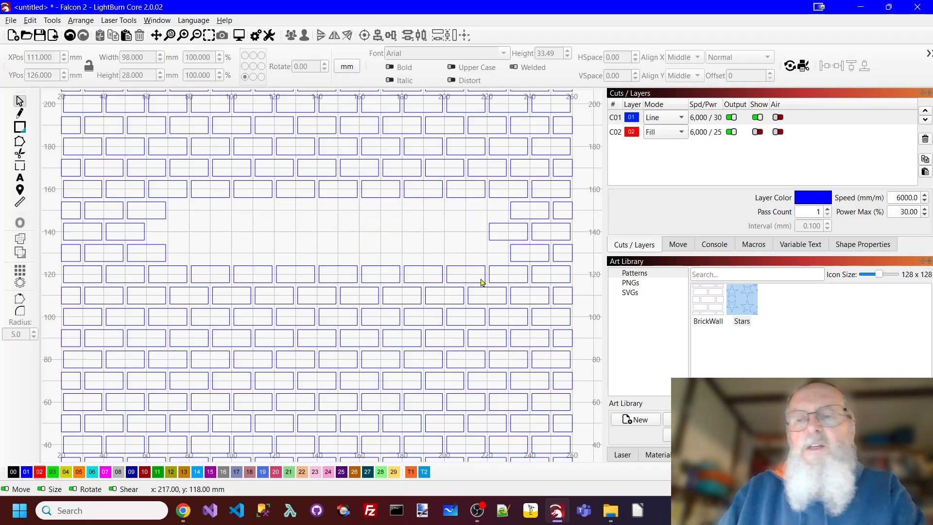
{"action": "left_click", "coordinate": [757, 132]}
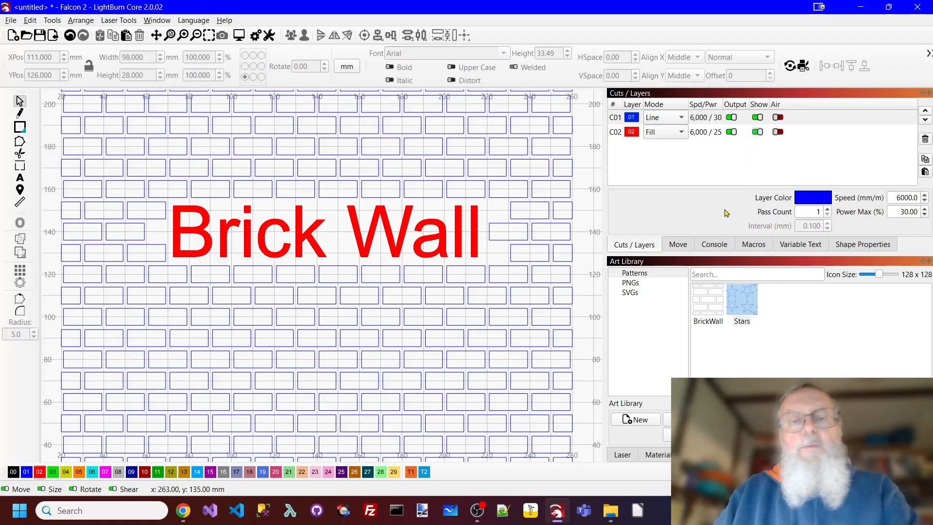